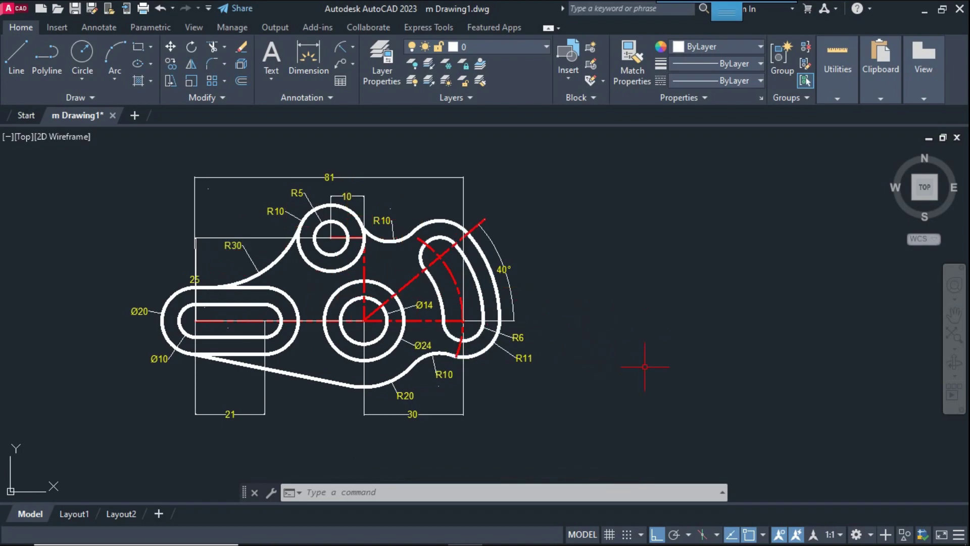
Zoom and pan around the reference link to inspect its details
middle_drag(658, 373, 634, 372)
scroll(376, 301, up, 2)
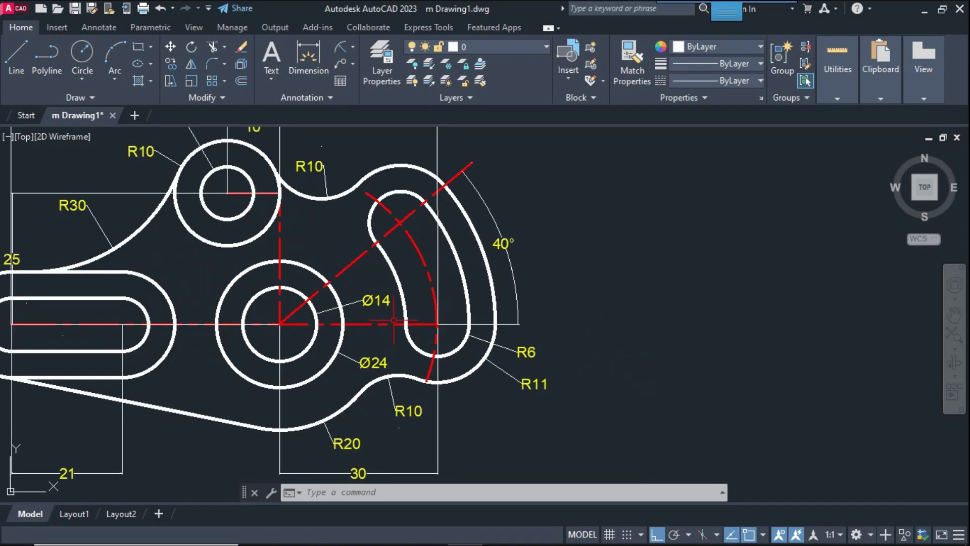
mouse_move(419, 303)
middle_down()
mouse_move(495, 337)
mouse_move(511, 378)
middle_up()
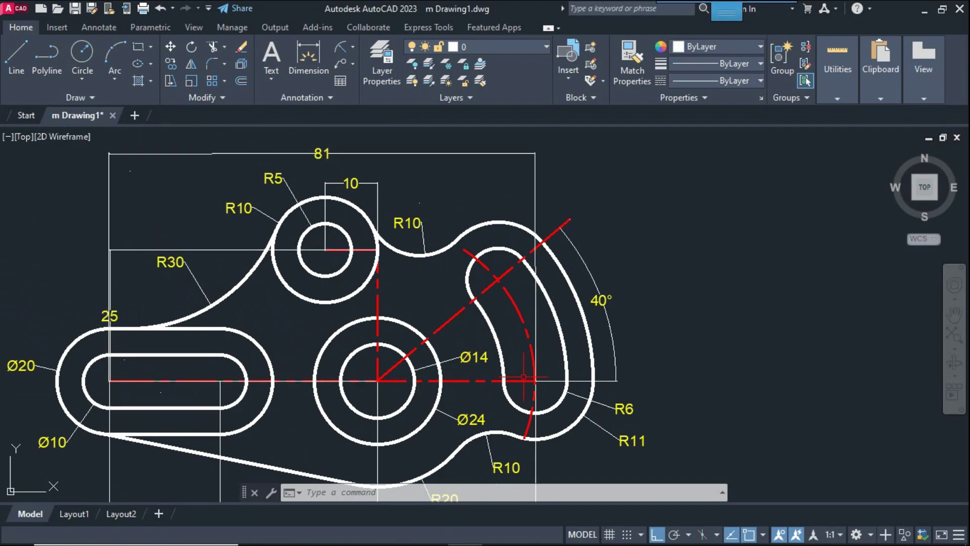
click(302, 136)
click(338, 169)
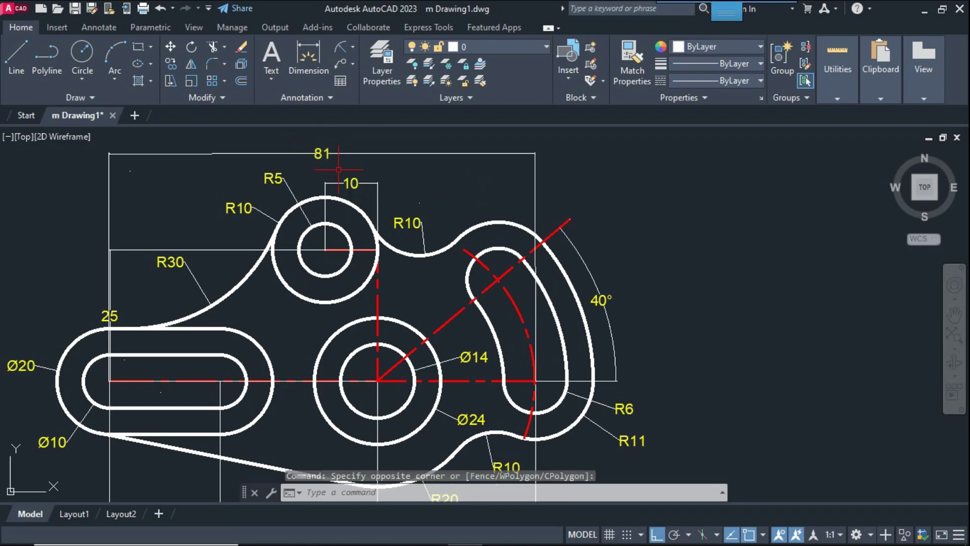
scroll(521, 278, down, 3)
scroll(650, 310, up, 1)
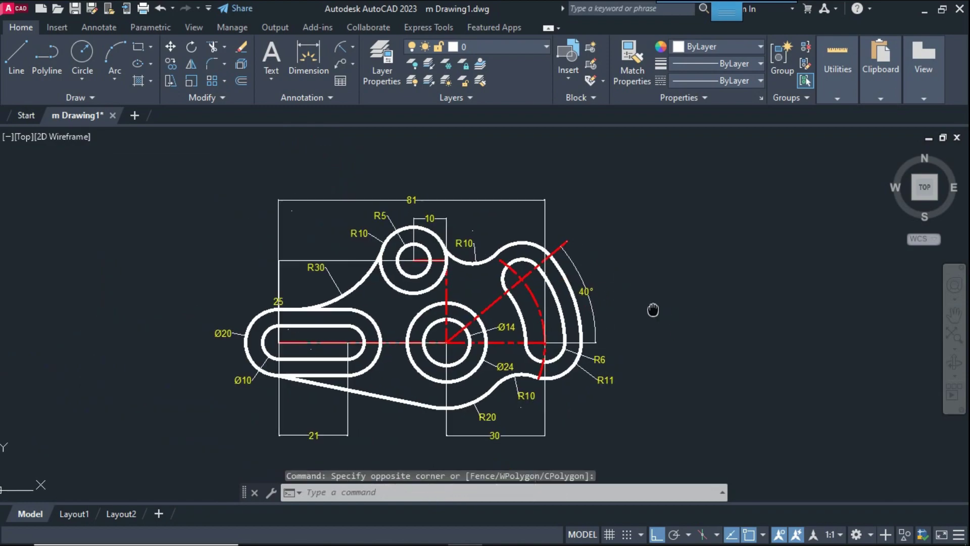
mouse_move(650, 310)
middle_down()
mouse_move(486, 301)
mouse_move(499, 311)
middle_up()
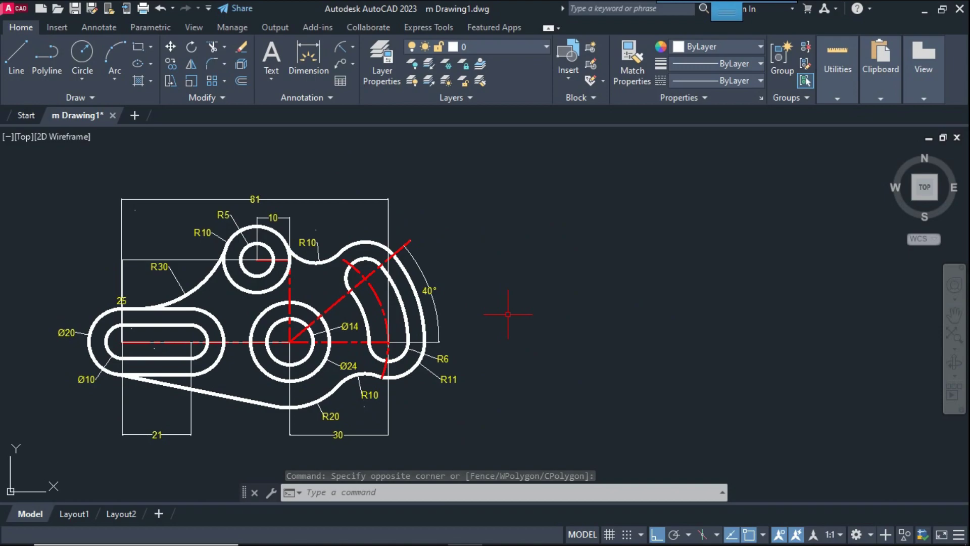
text(L)
Draw an 81-unit horizontal line with Ortho right of the reference drawing
key(Return)
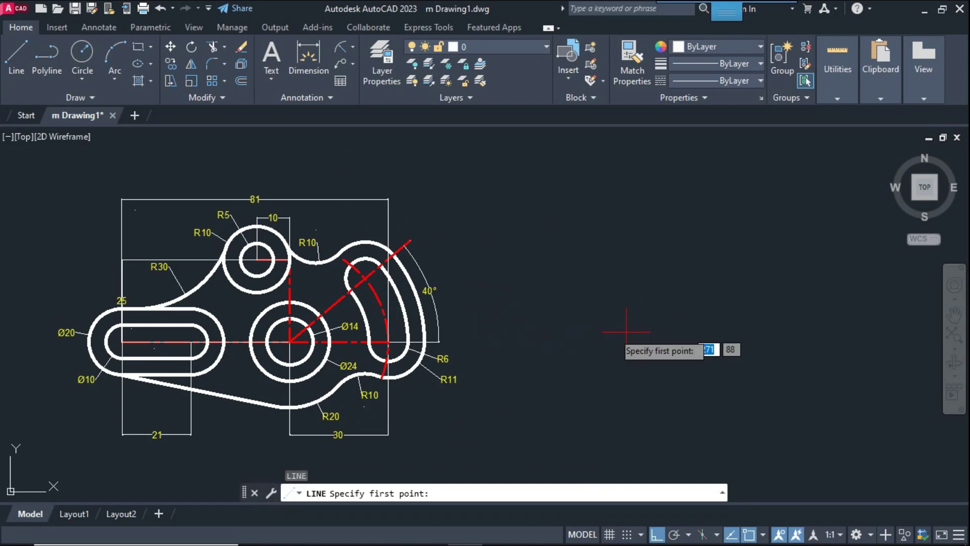
click(628, 320)
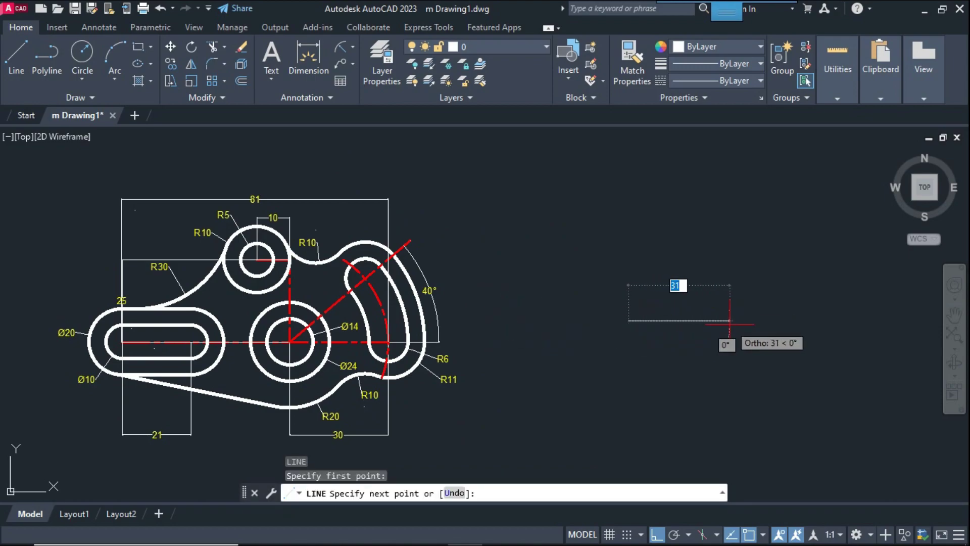
key(F8)
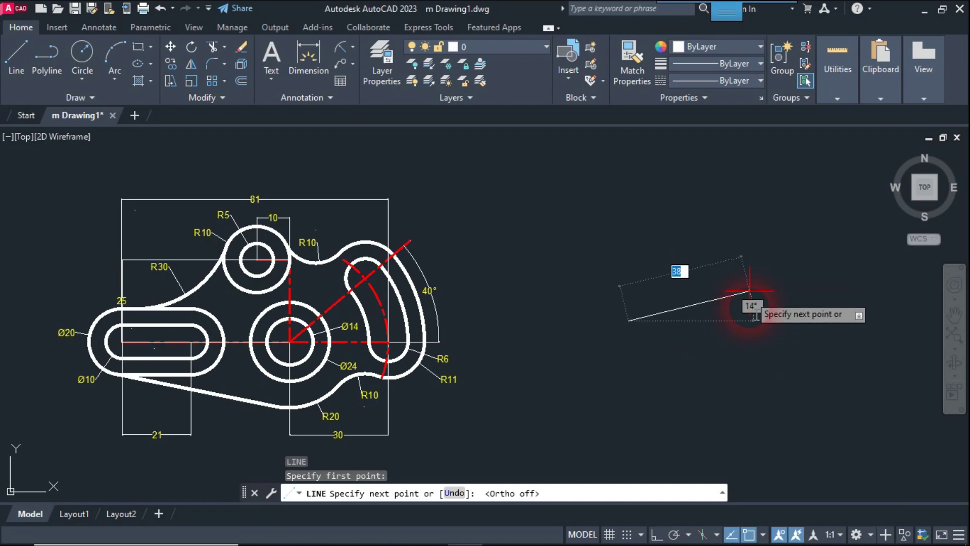
key(F8)
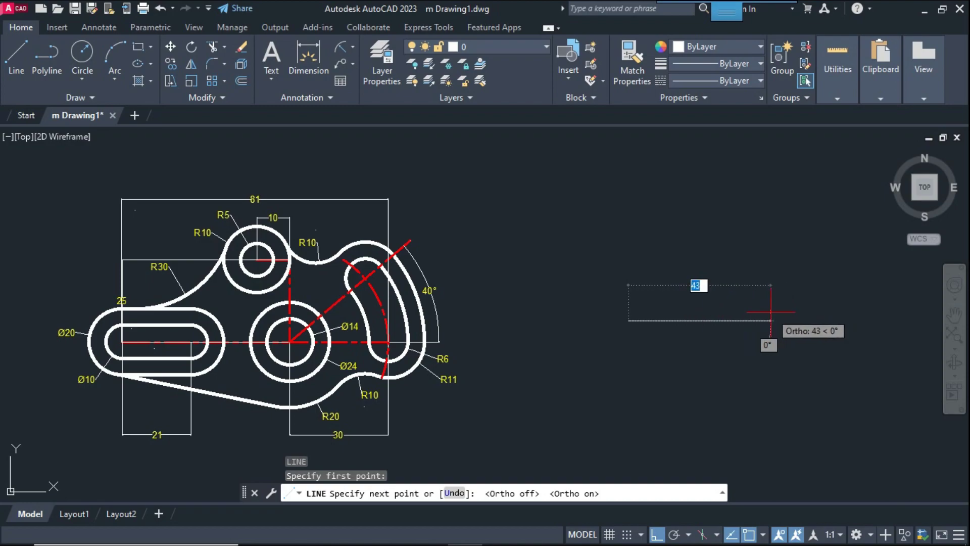
text(81)
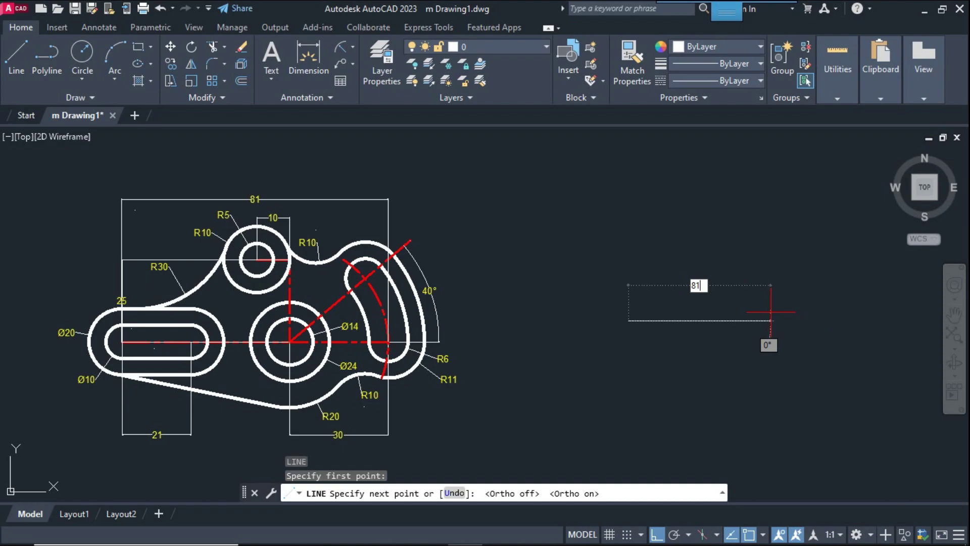
key(Return)
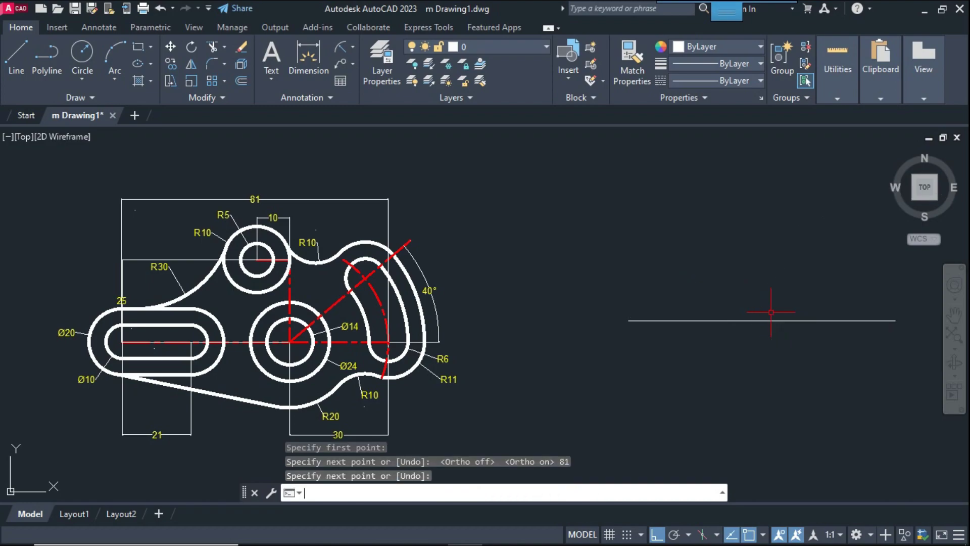
key(Return)
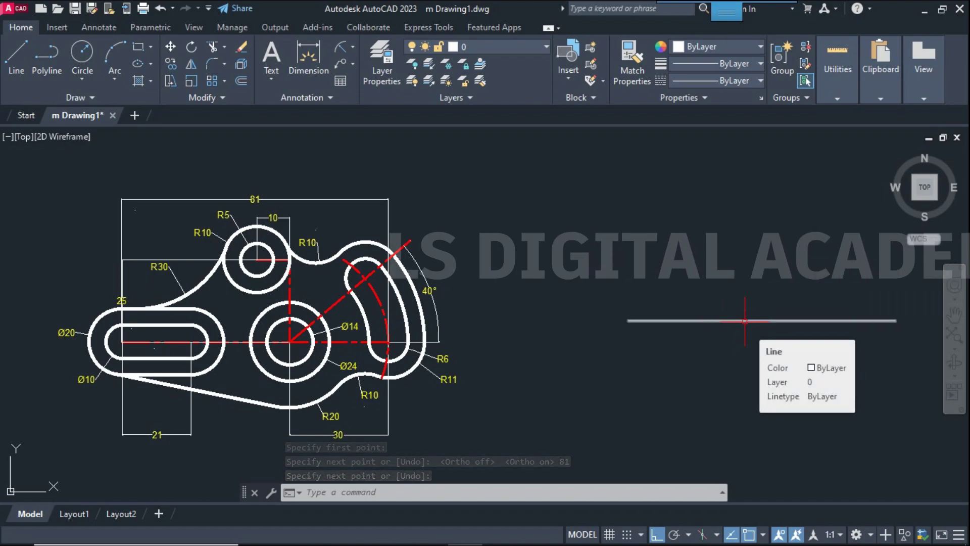
Pick CENTER linetype for the line and browse loadable linetypes without loading any
click(745, 321)
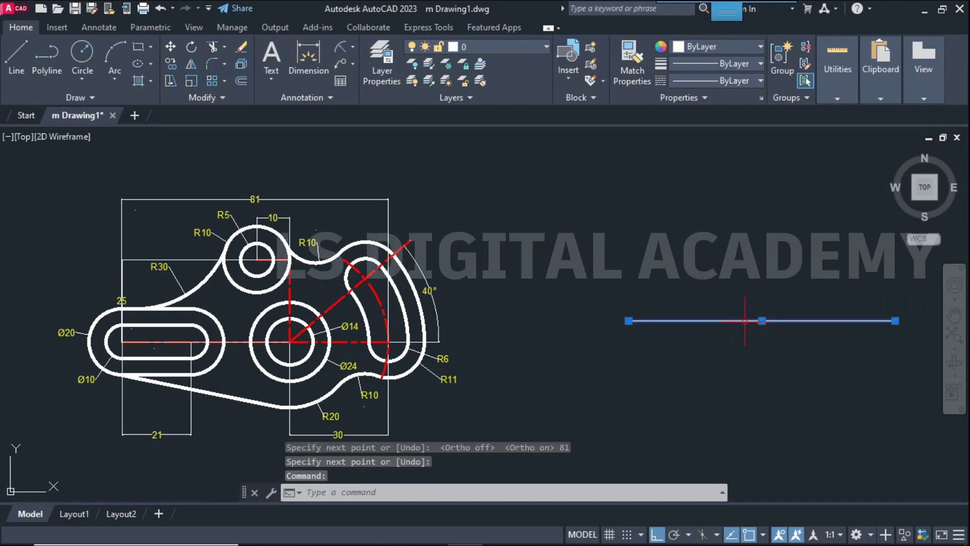
click(742, 80)
click(752, 129)
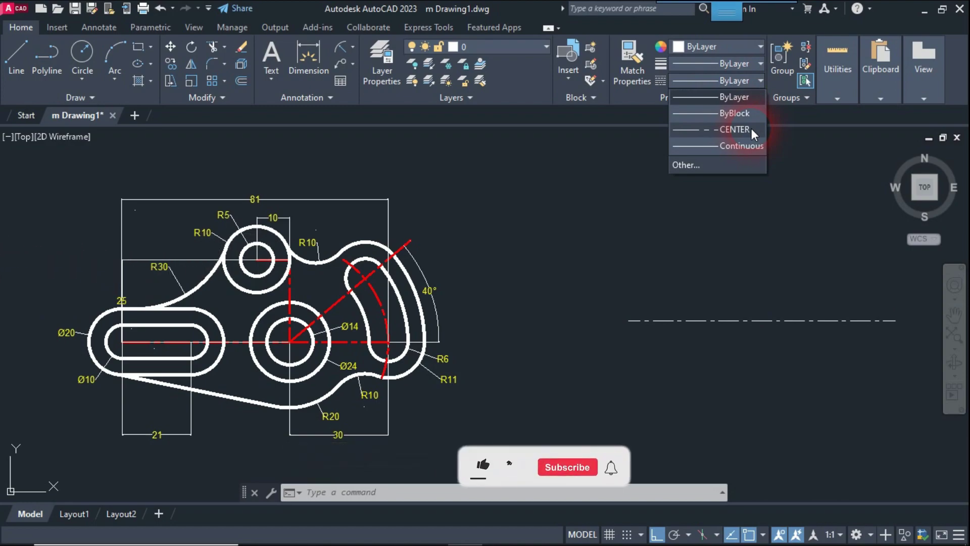
click(712, 161)
click(592, 161)
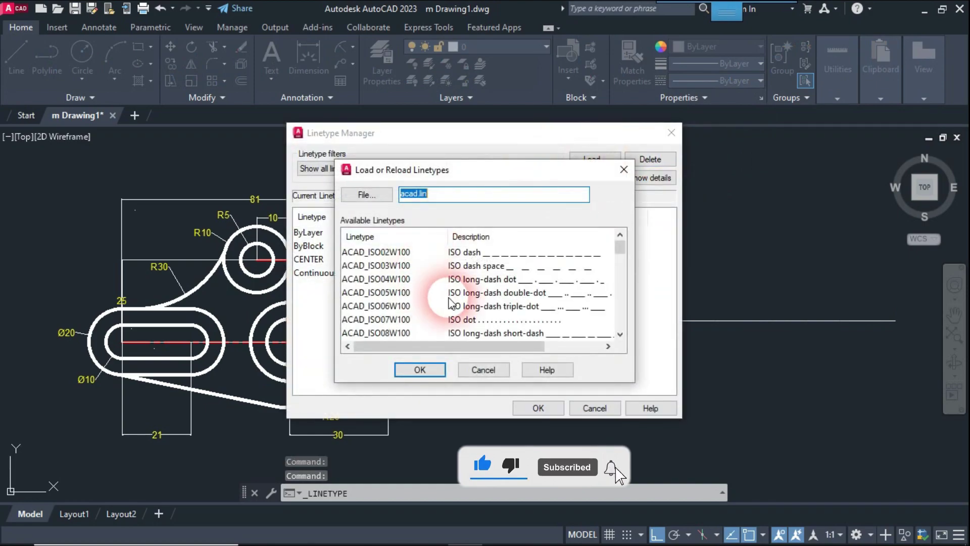
scroll(424, 303, down, 3)
scroll(424, 306, down, 1)
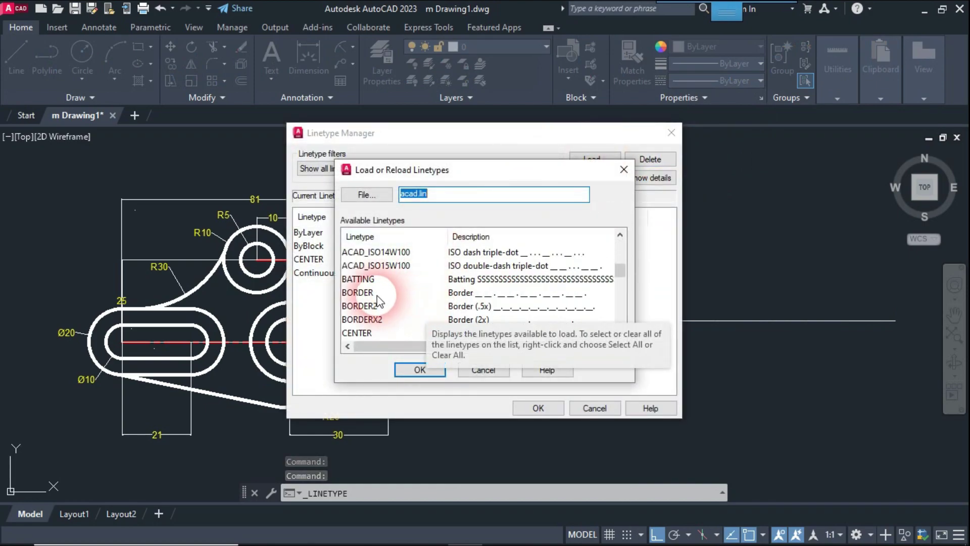
scroll(380, 302, down, 1)
click(484, 369)
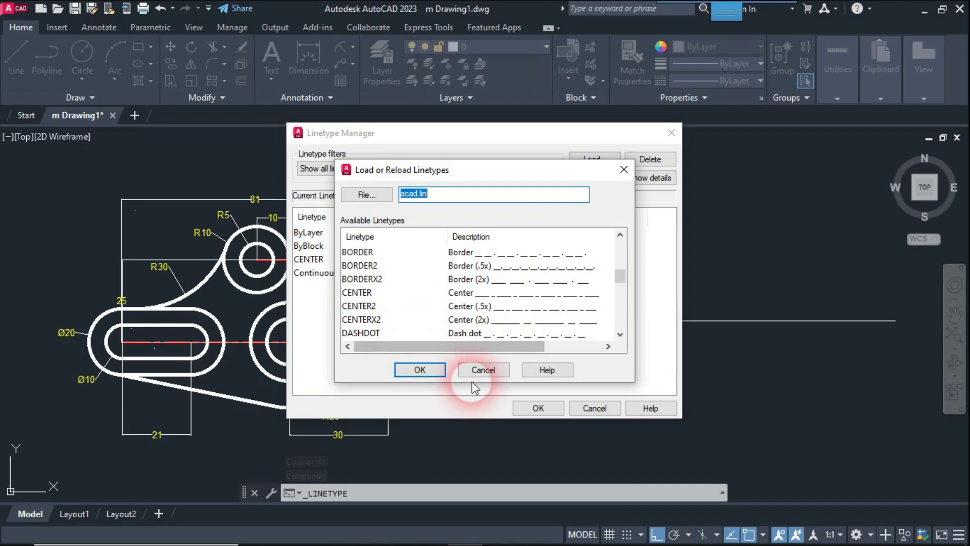
click(601, 408)
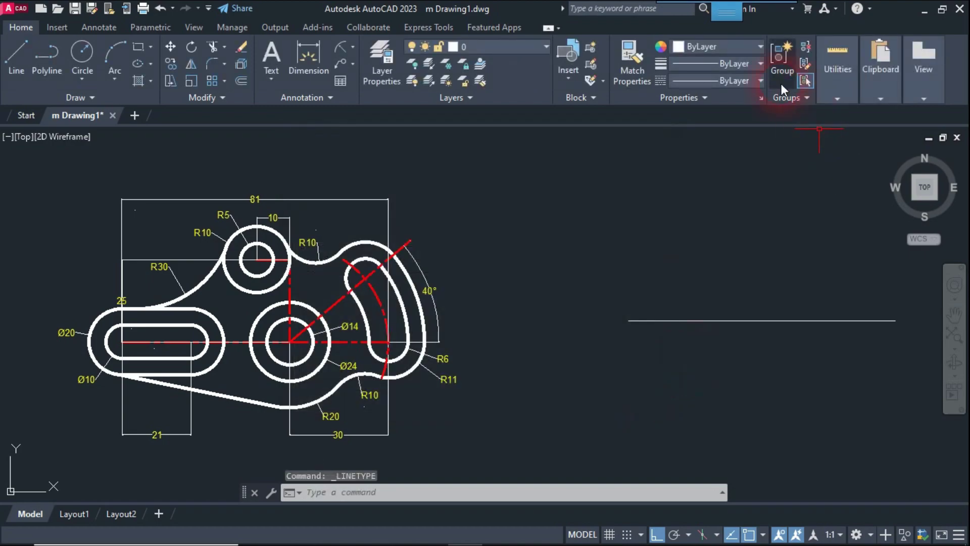
Give the 81-unit line the CENTER linetype and red colour
click(742, 319)
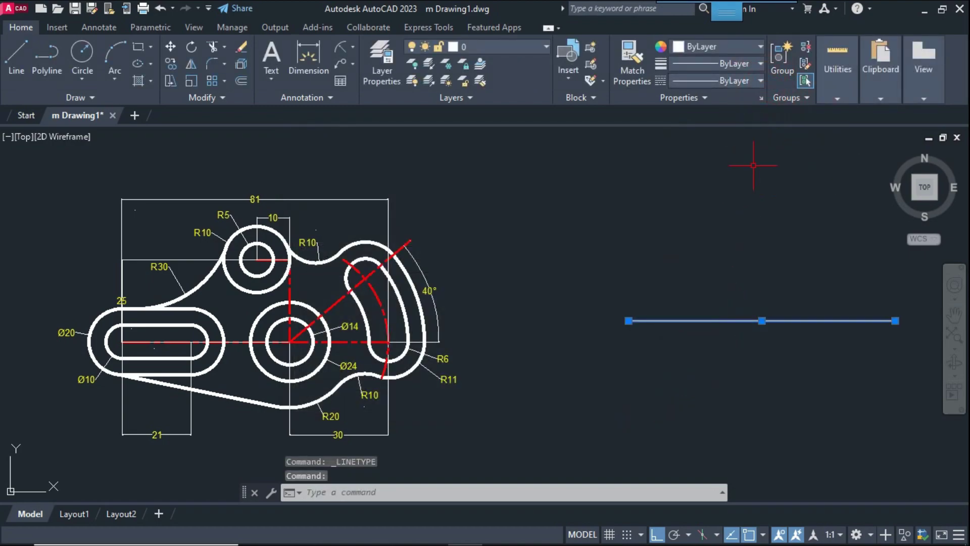
click(743, 81)
click(732, 132)
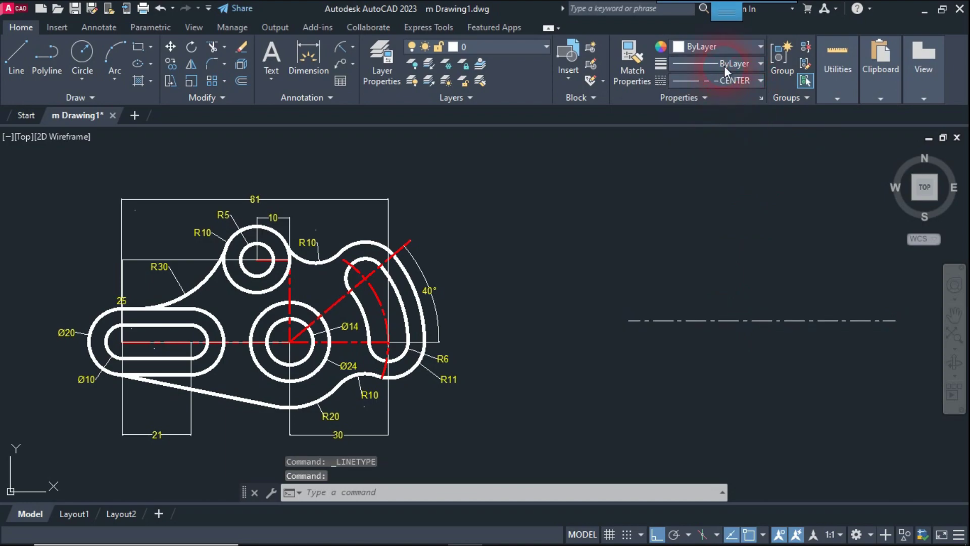
click(729, 48)
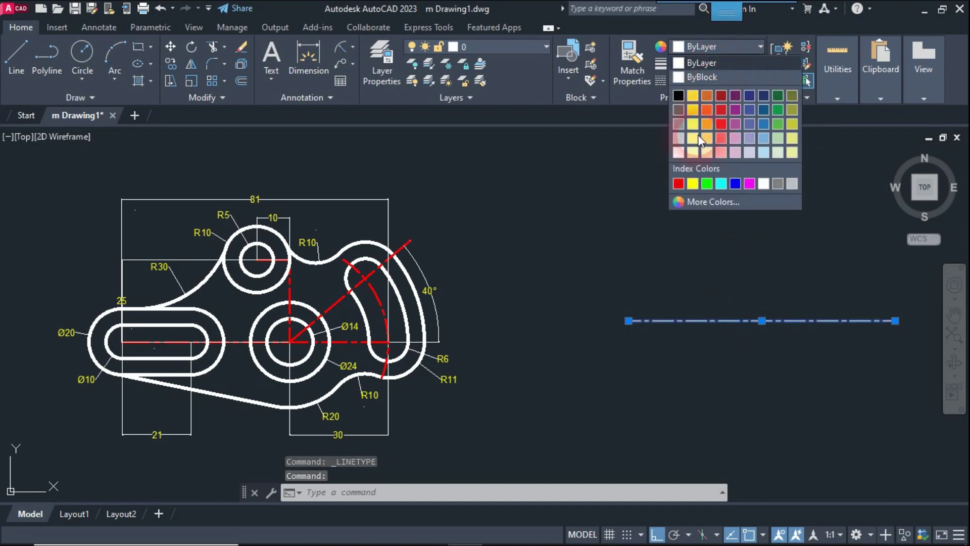
click(678, 184)
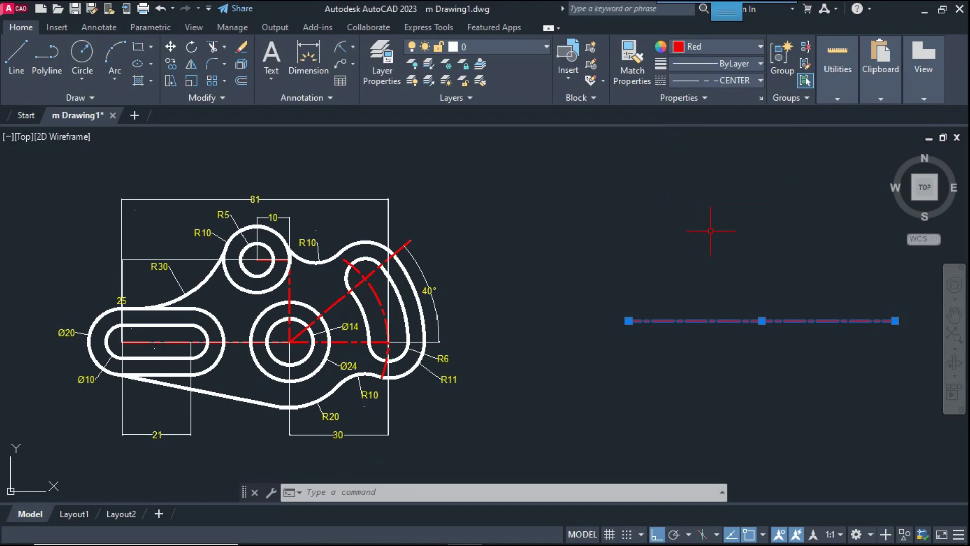
key(Escape)
middle_drag(727, 320, 722, 314)
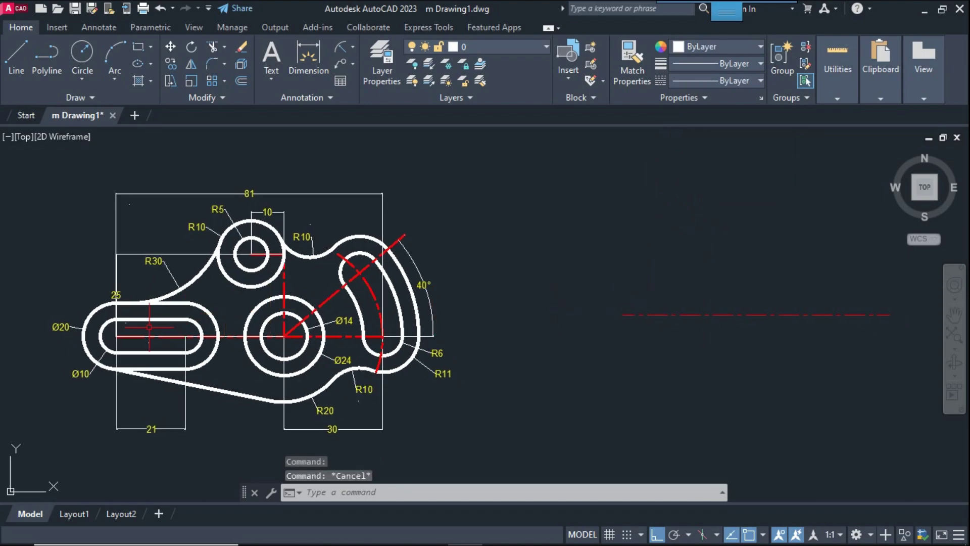
scroll(114, 337, up, 2)
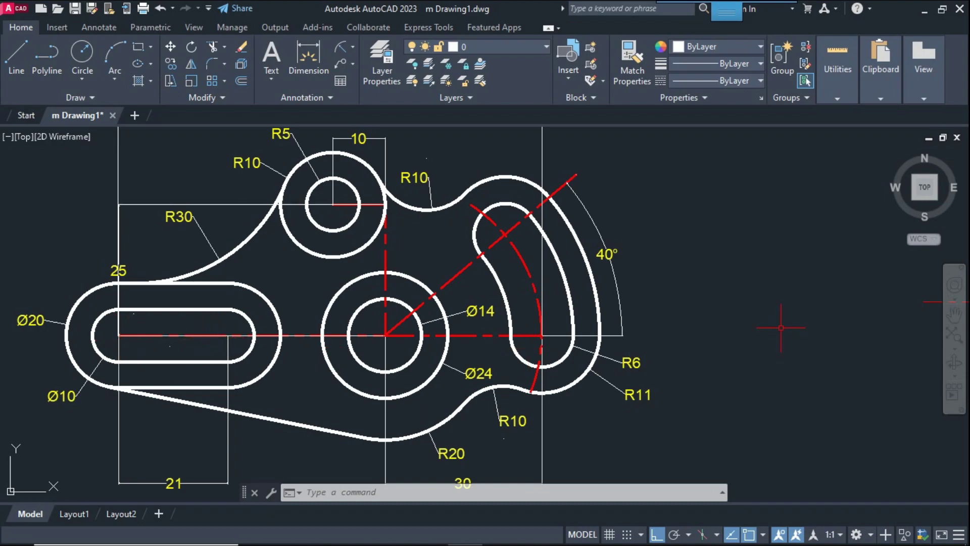
scroll(781, 328, down, 2)
middle_drag(725, 329, 597, 331)
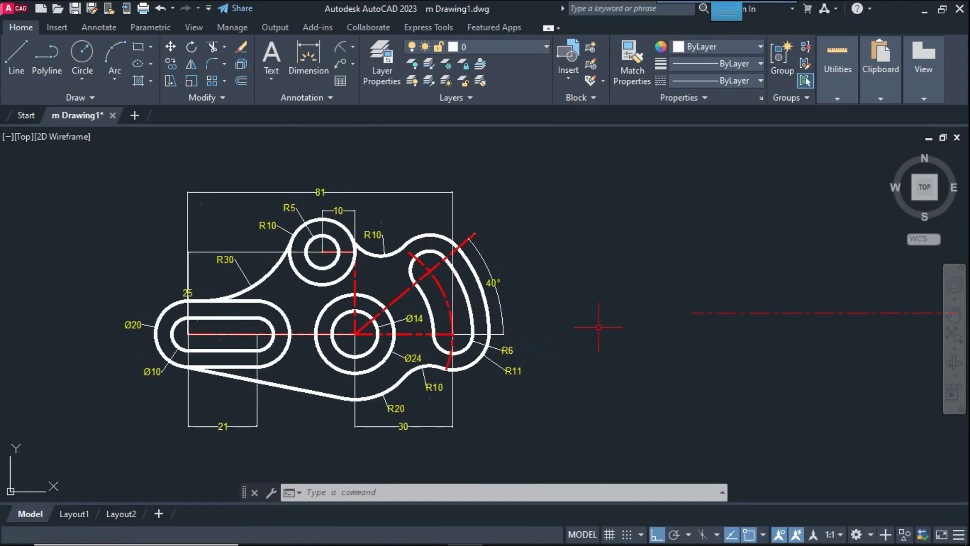
text(l)
key(Return)
middle_drag(642, 349, 539, 350)
click(590, 314)
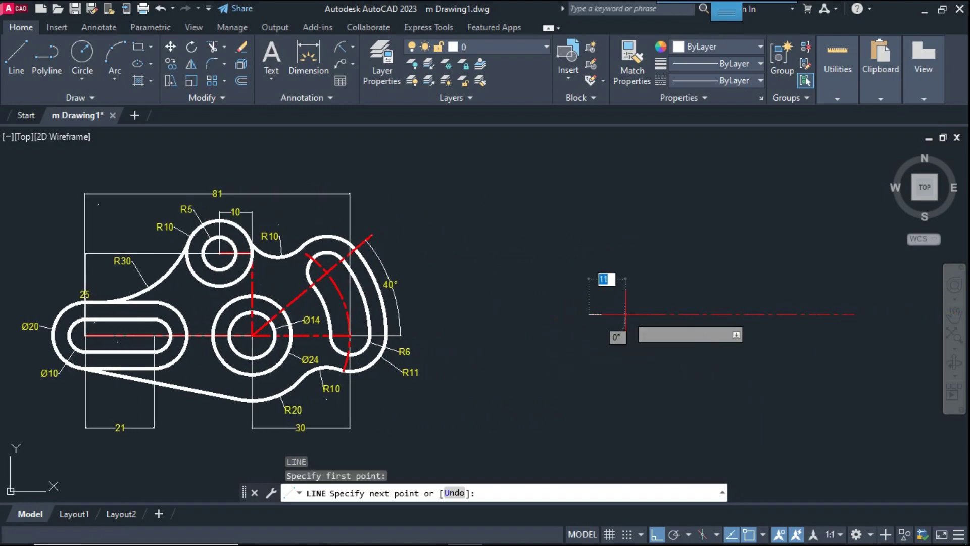
text(21)
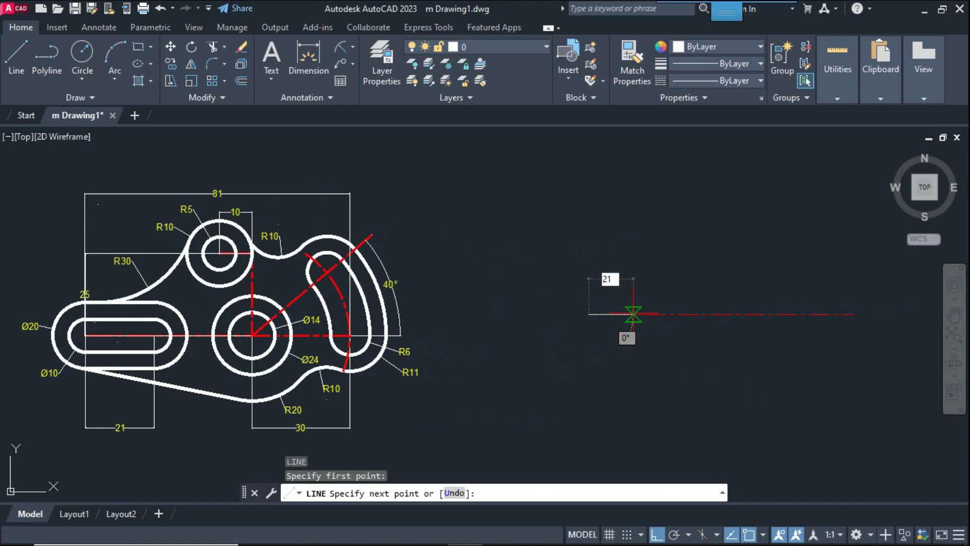
key(Return)
key(Return)
scroll(650, 336, up, 2)
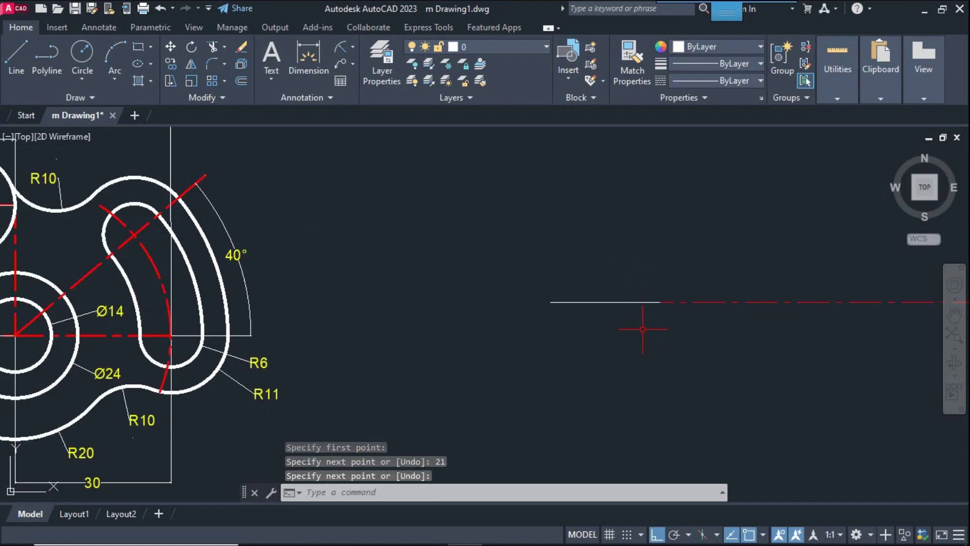
click(624, 302)
click(674, 353)
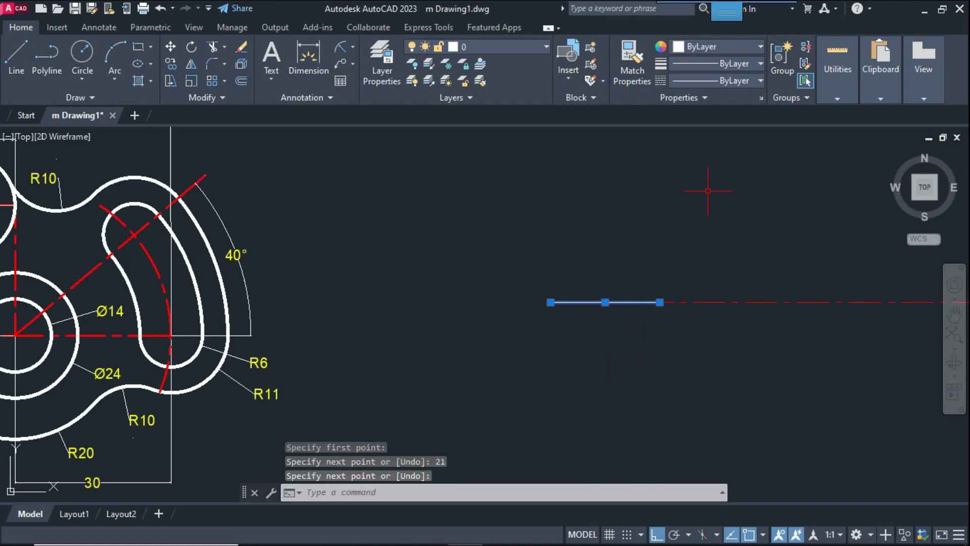
click(742, 68)
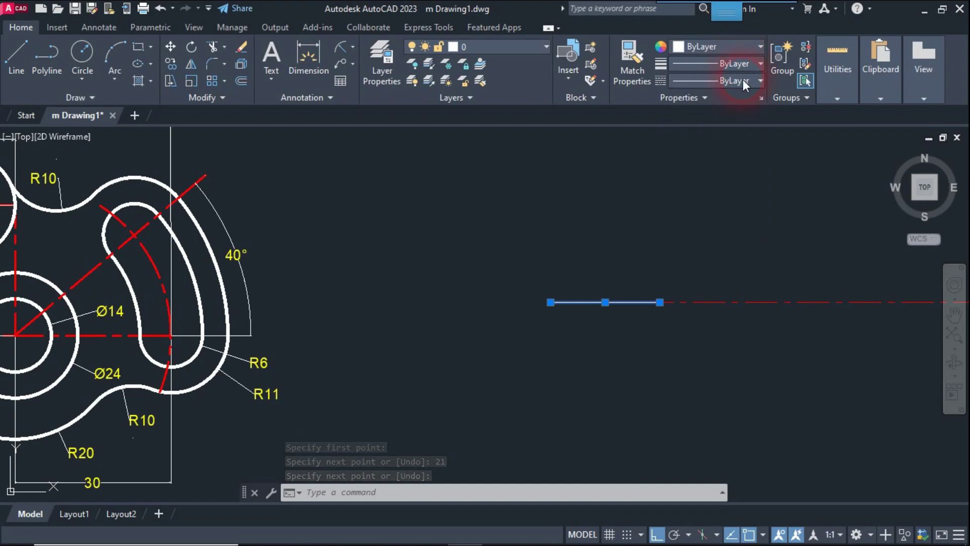
click(743, 79)
click(730, 129)
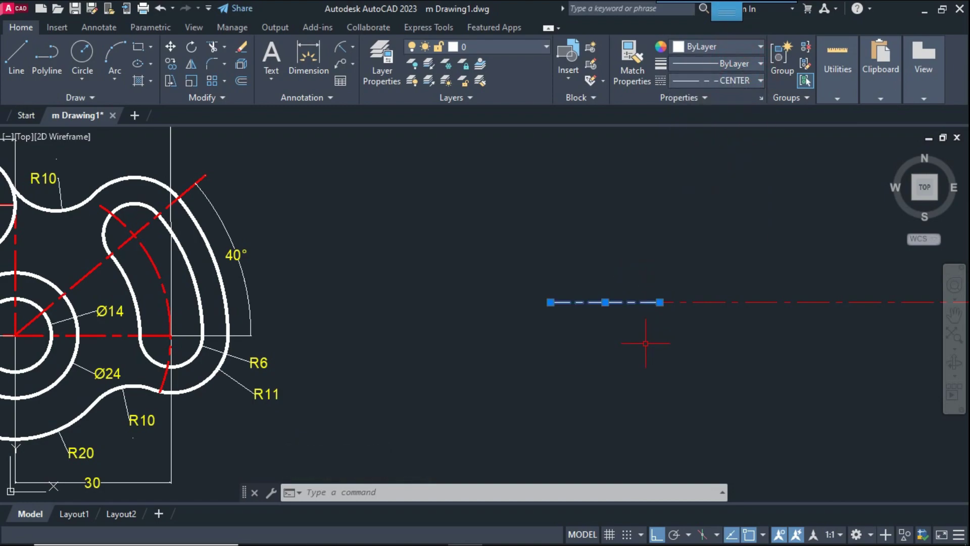
click(700, 50)
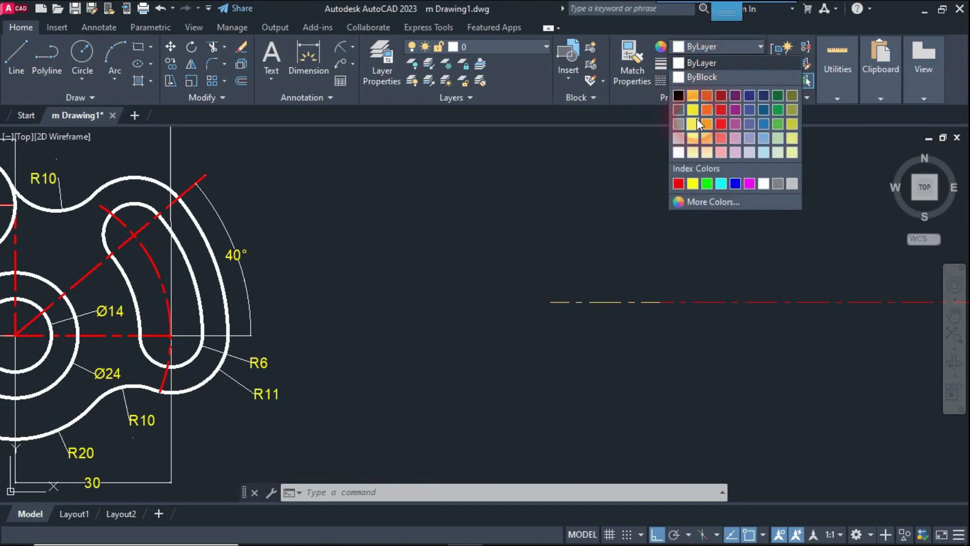
key(Escape)
middle_click(673, 299)
middle_click(673, 300)
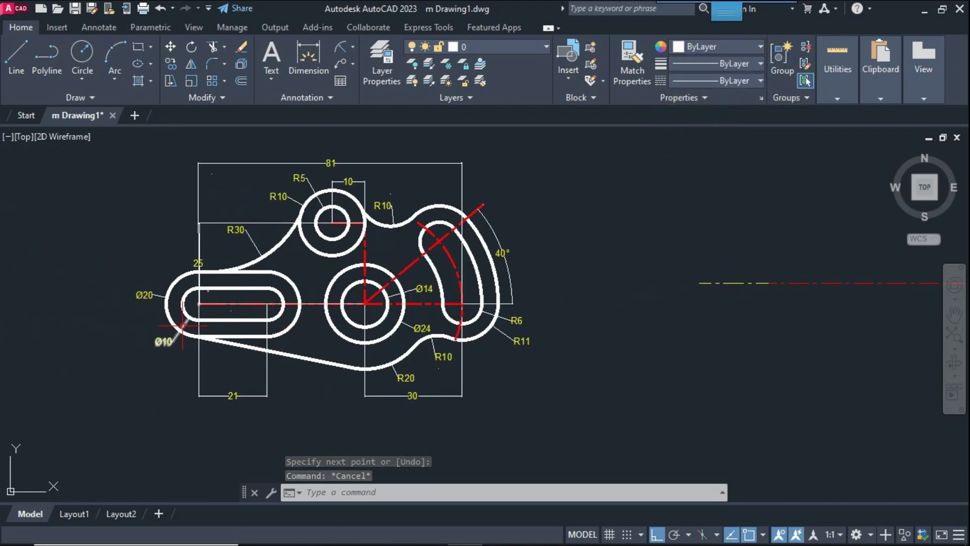
scroll(183, 323, up, 2)
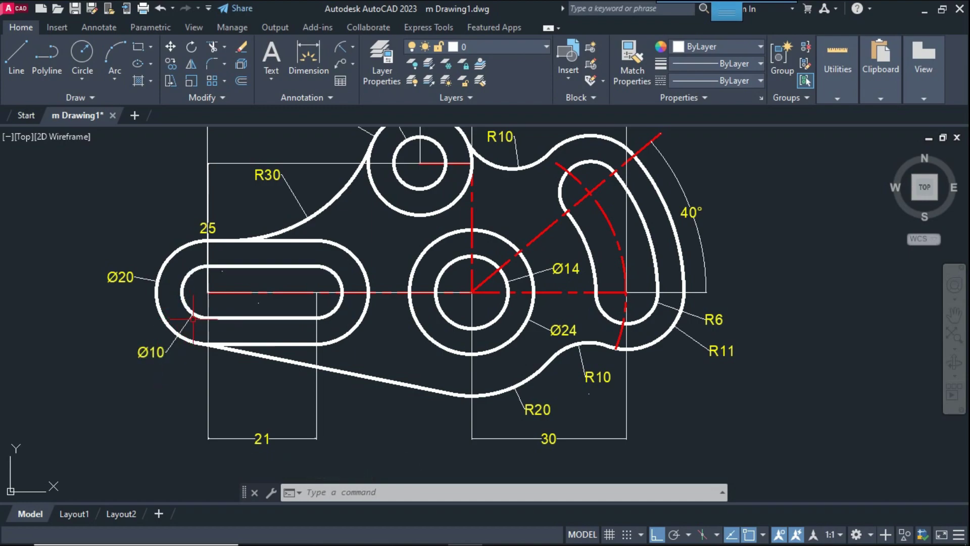
scroll(611, 321, down, 1)
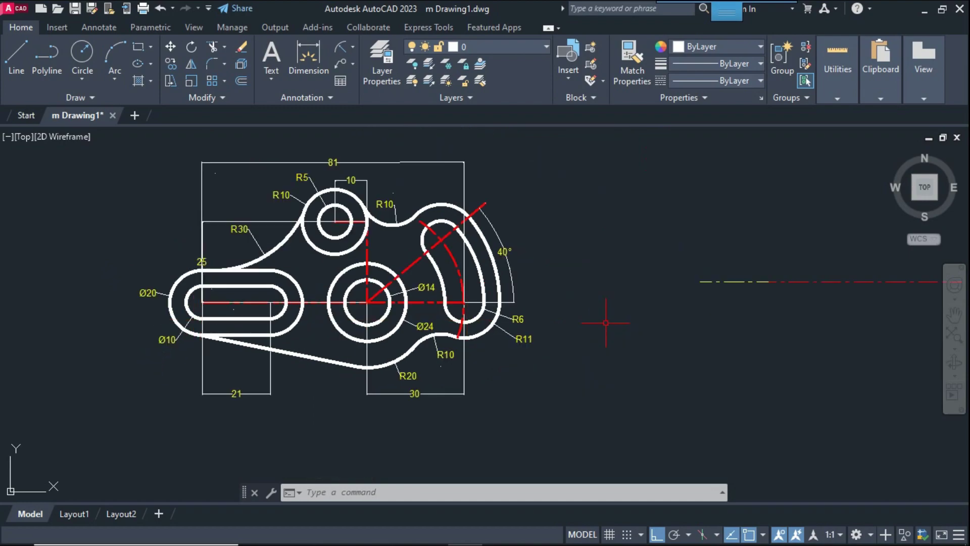
scroll(551, 311, up, 2)
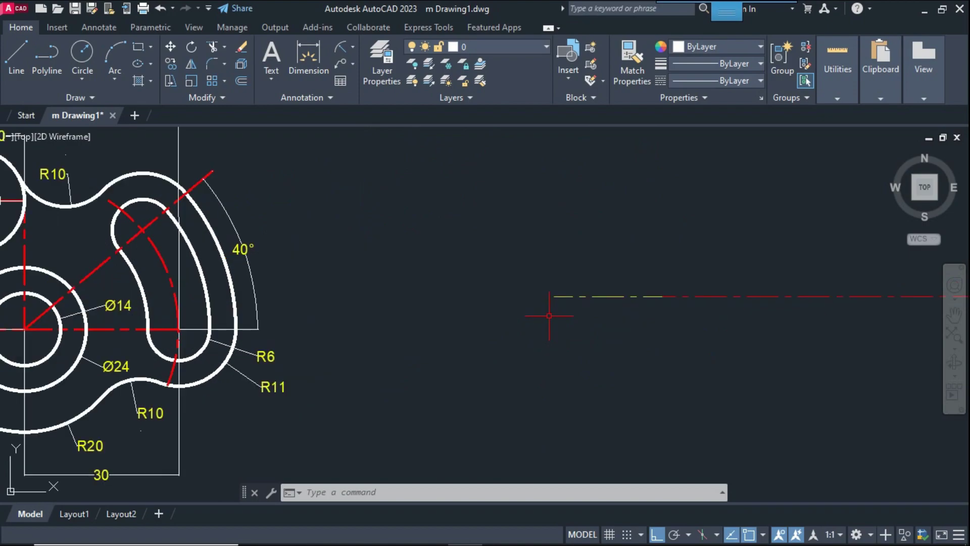
text(c)
Draw a diameter-10 circle centred at the centre line's left end
key(Return)
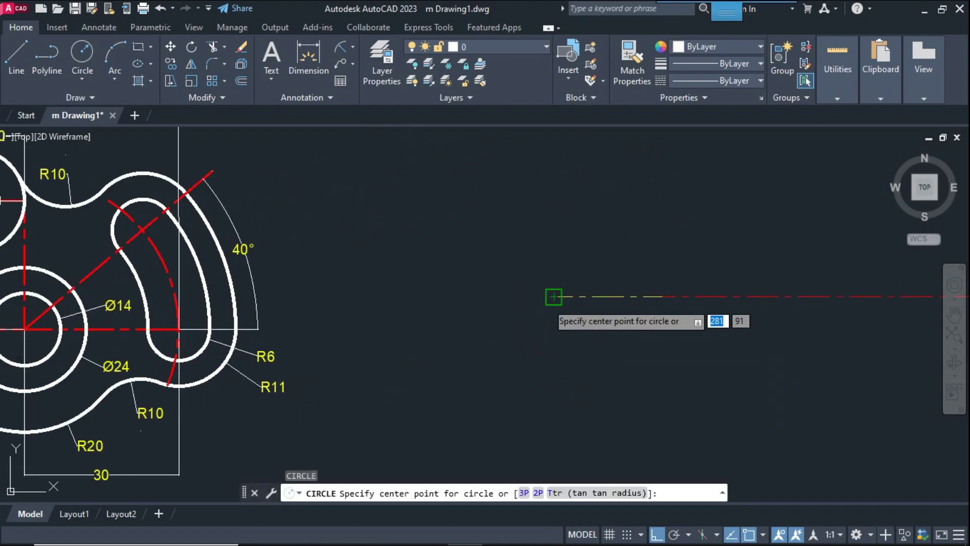
click(554, 297)
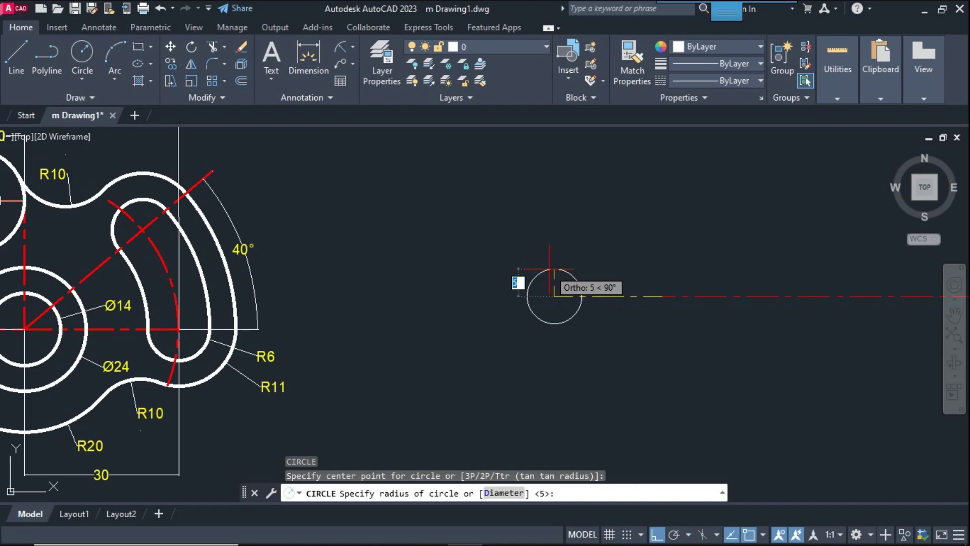
text(D)
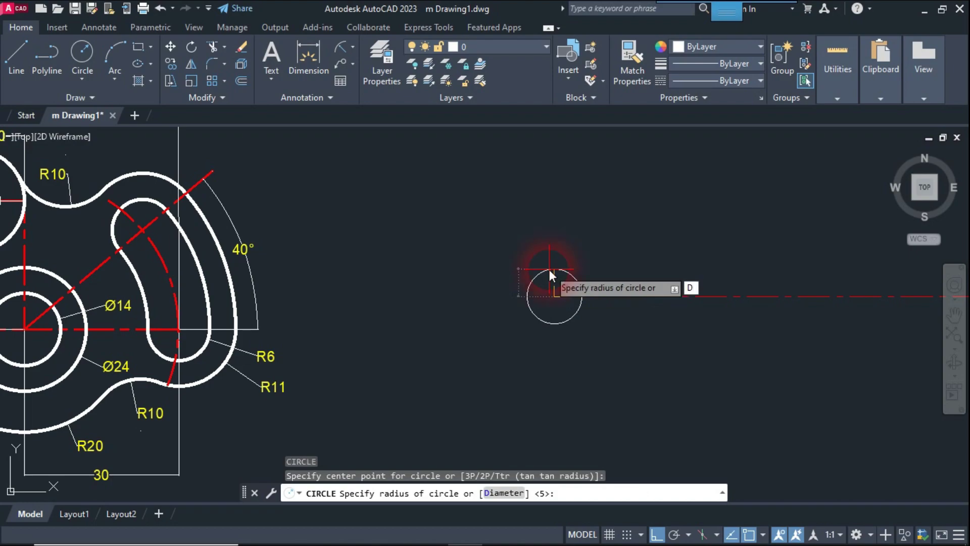
key(Return)
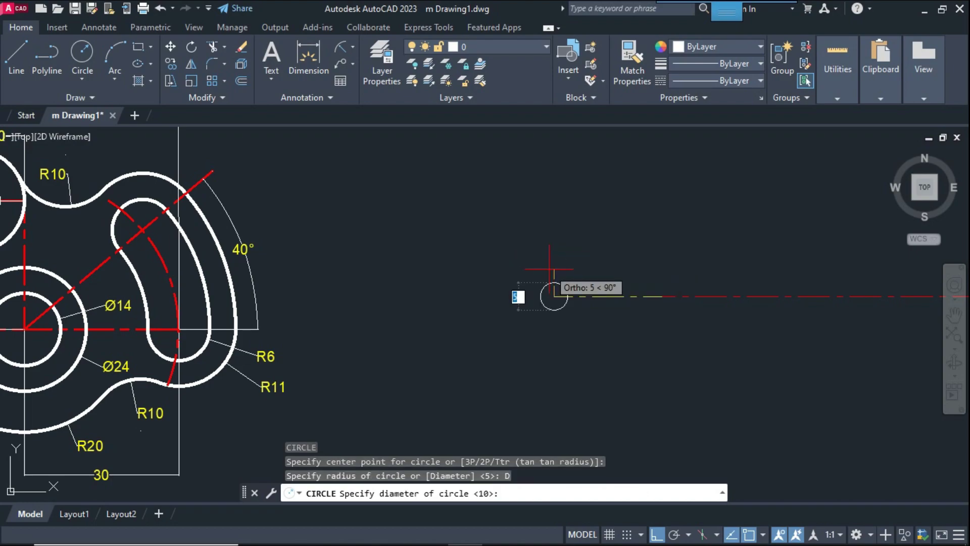
click(550, 270)
text(0)
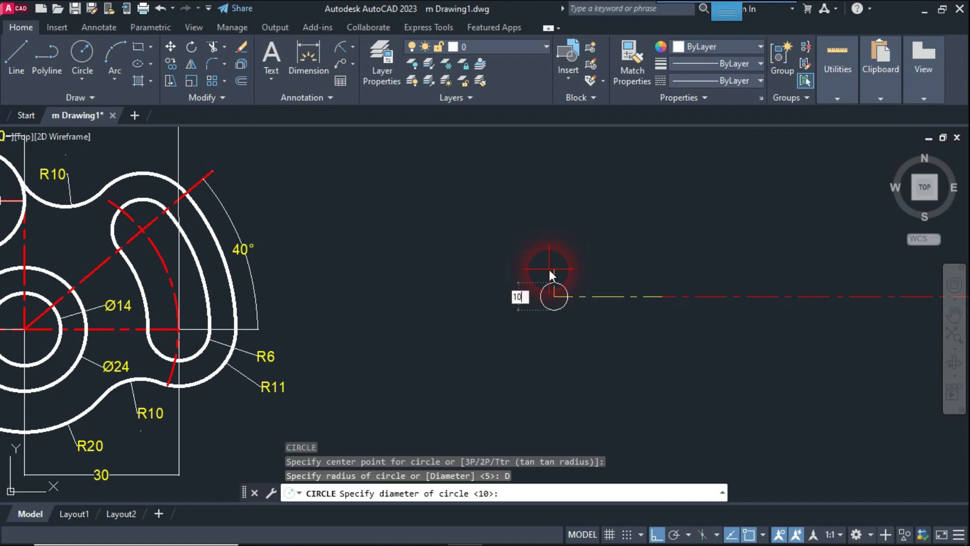
key(Return)
scroll(396, 318, down, 2)
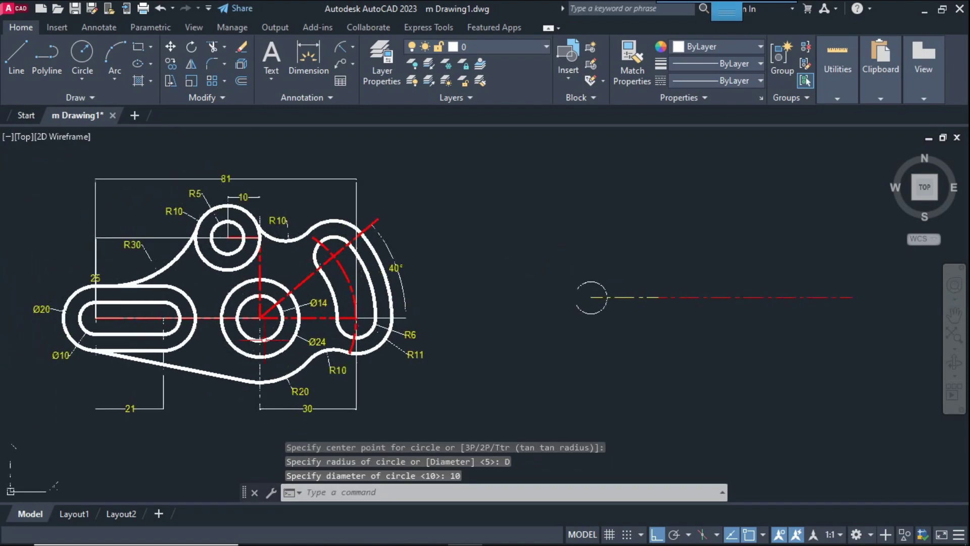
scroll(181, 310, up, 2)
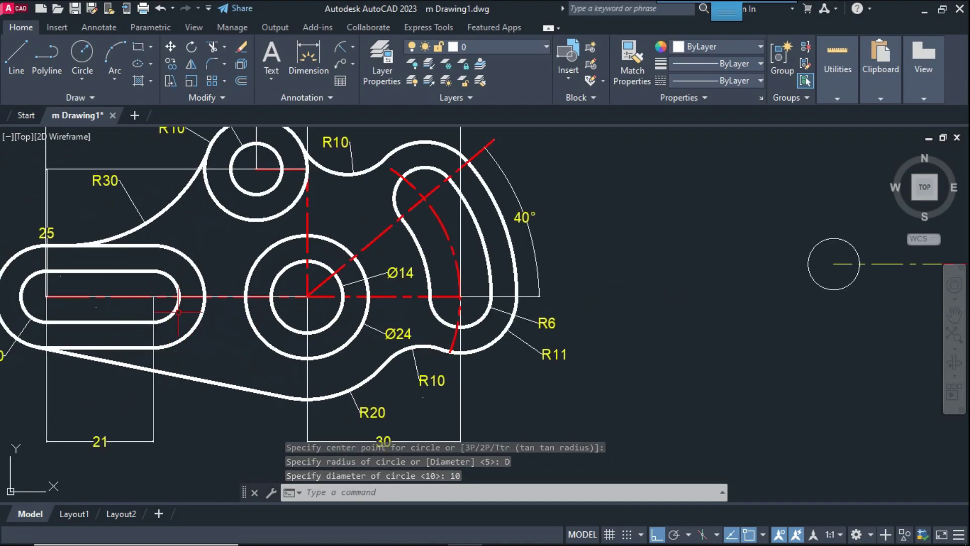
scroll(181, 309, down, 2)
scroll(666, 283, up, 2)
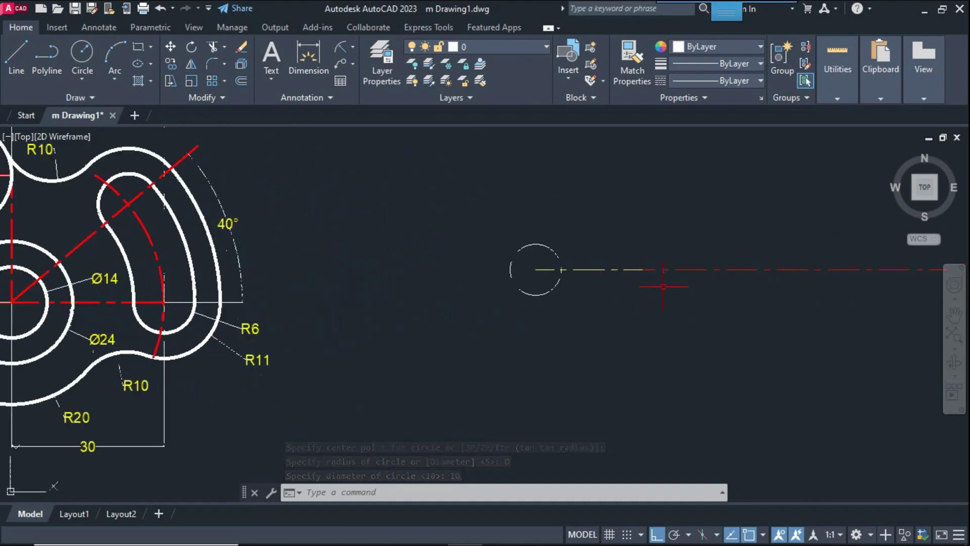
Place a second circle further along the centre line, sized by diameter
text(c)
key(Return)
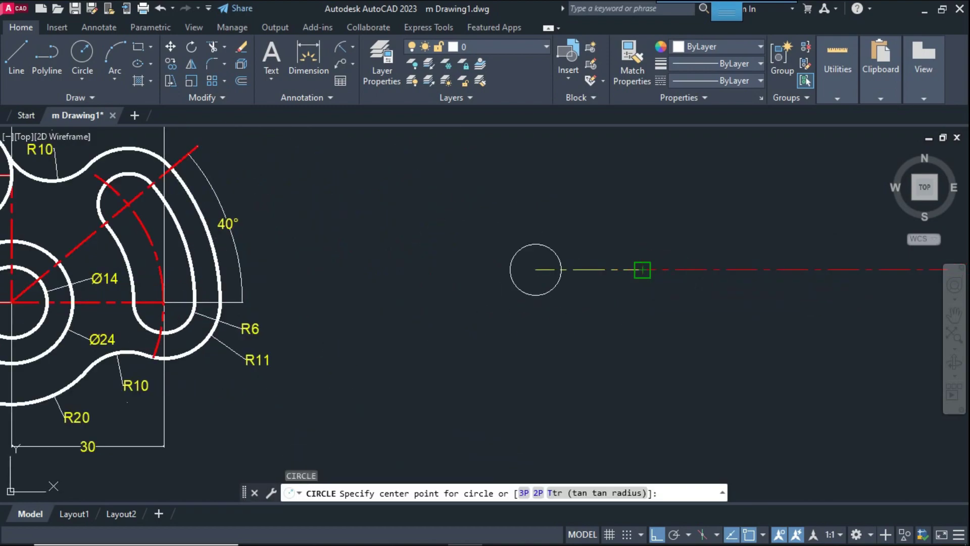
click(642, 270)
text(D)
key(Return)
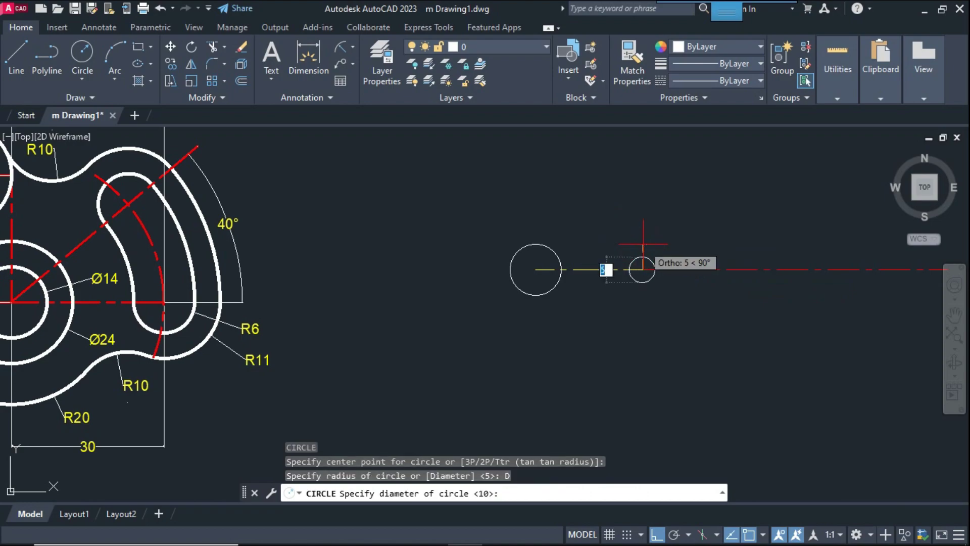
Finish the second circle at diameter 10 and join the circles' tops and bottoms with lines
text(10)
key(Return)
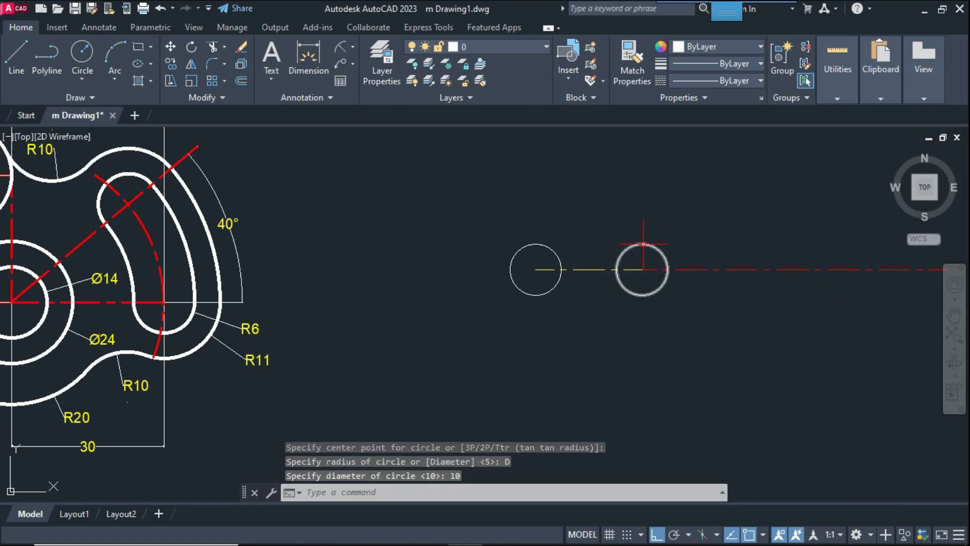
text(l)
key(Return)
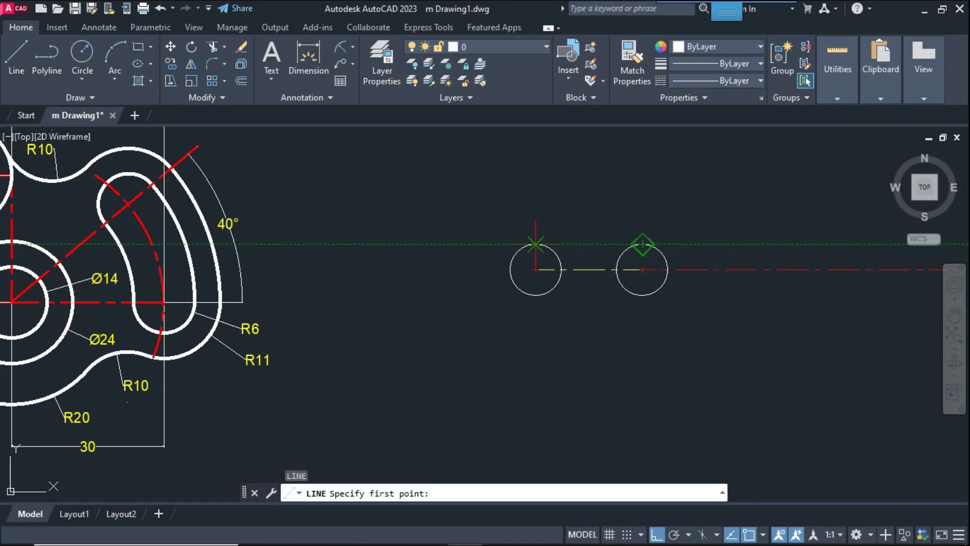
click(536, 245)
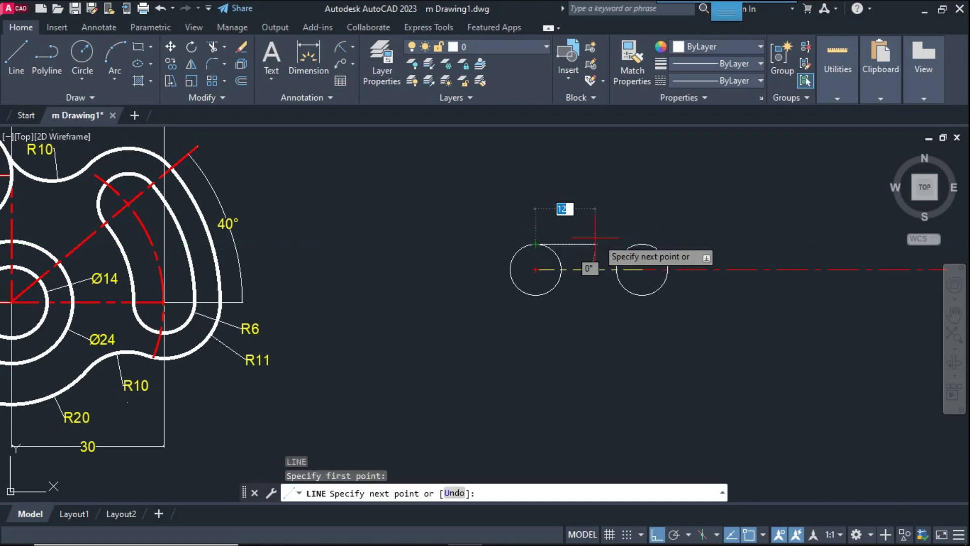
click(642, 244)
key(Return)
key(Return)
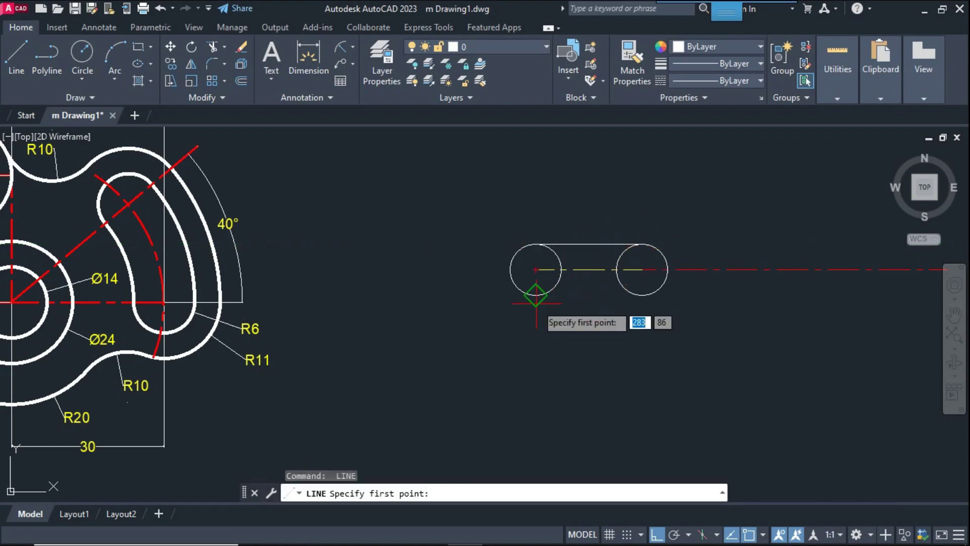
click(536, 294)
click(642, 294)
key(Return)
text(TR)
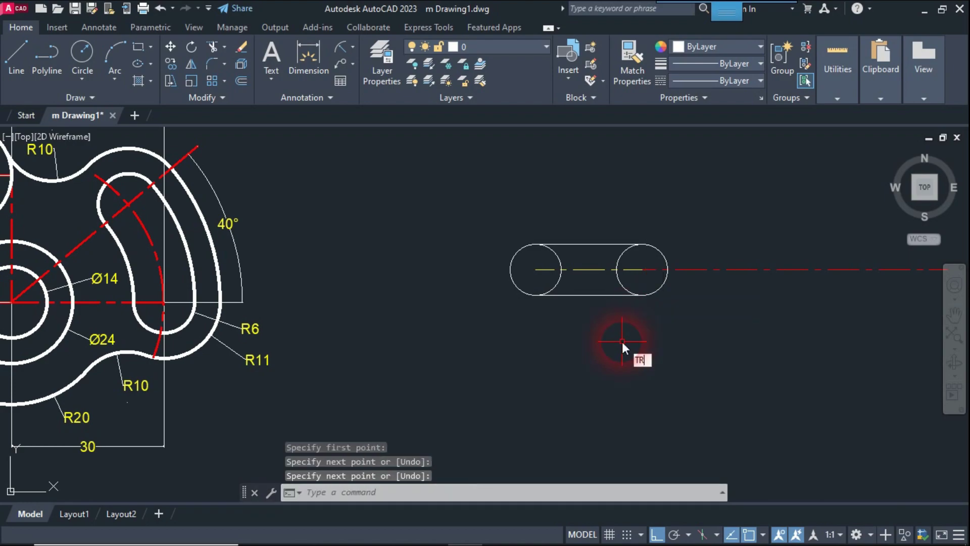
Trim away both circles' inner arcs
key(Return)
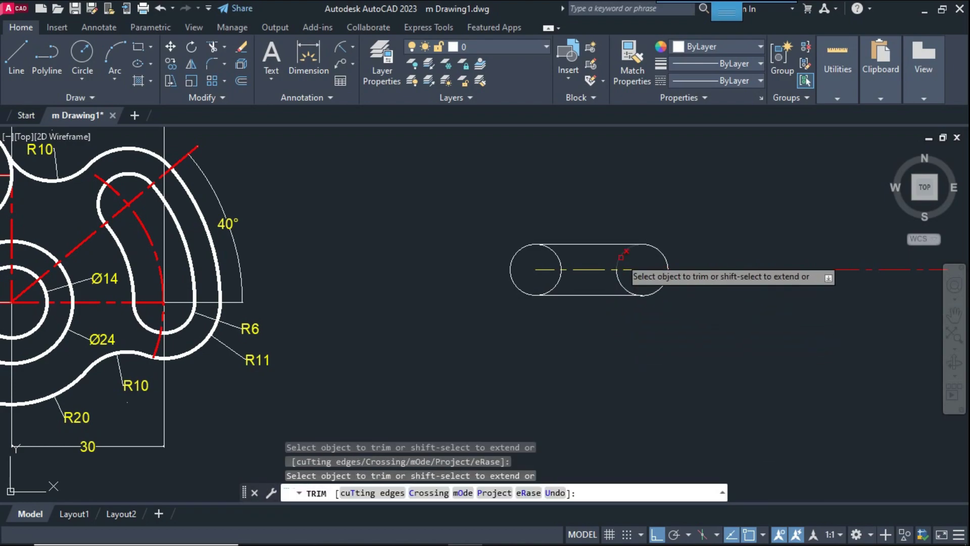
click(621, 258)
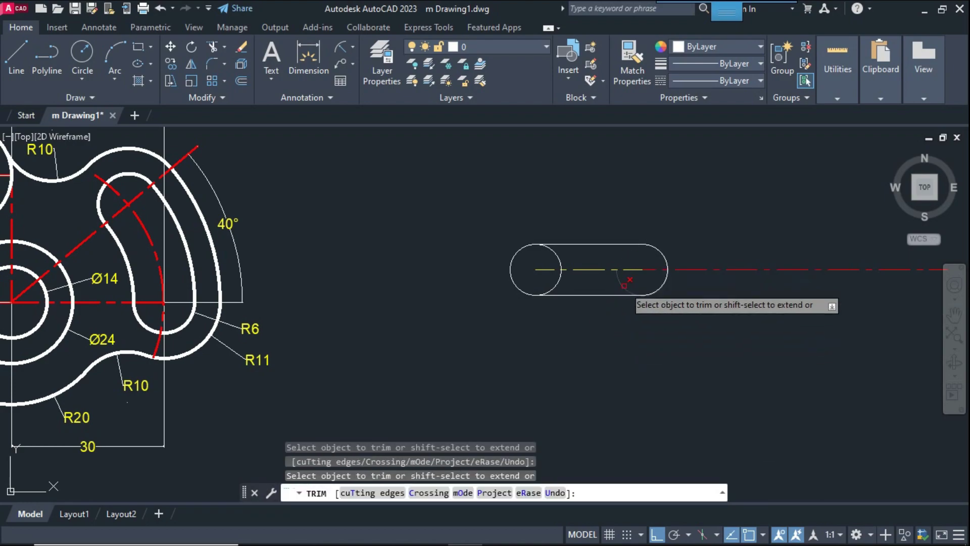
click(557, 258)
right_click(572, 131)
click(613, 146)
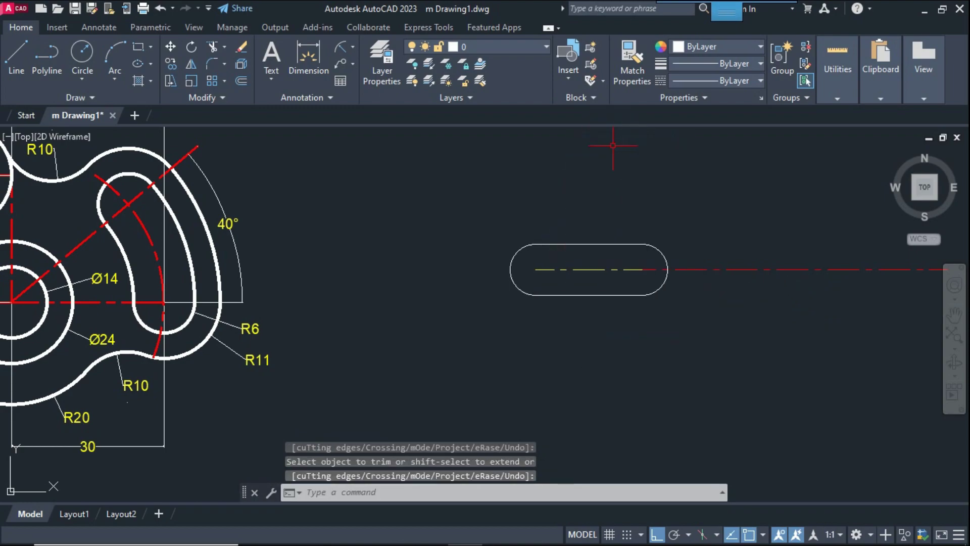
Join the two lines and two arcs into one closed slot polyline
key(Return)
click(612, 243)
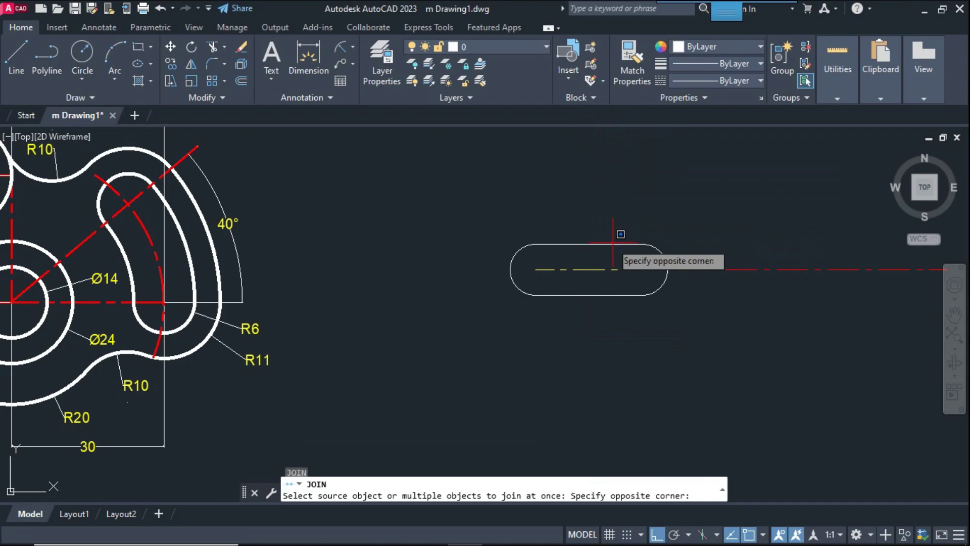
click(659, 257)
click(653, 247)
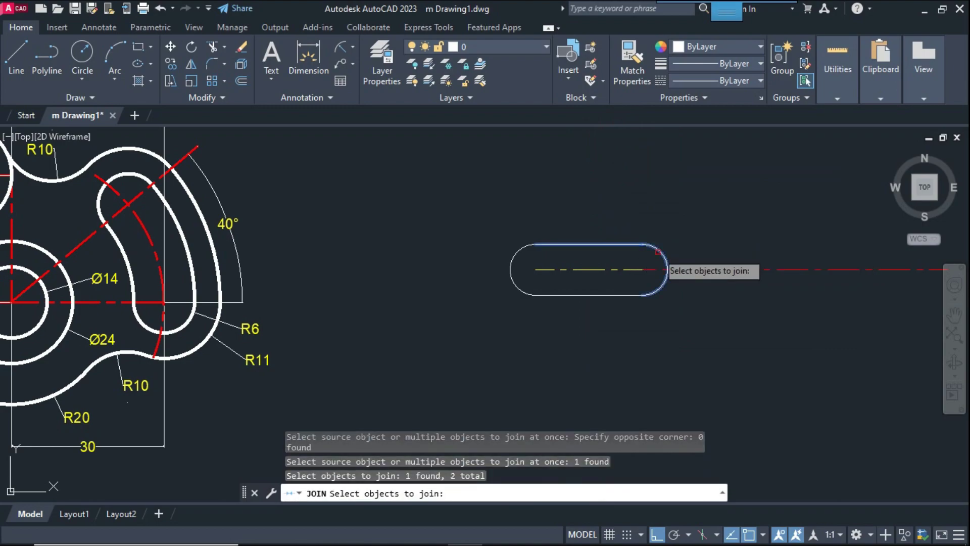
click(632, 295)
click(516, 286)
key(Return)
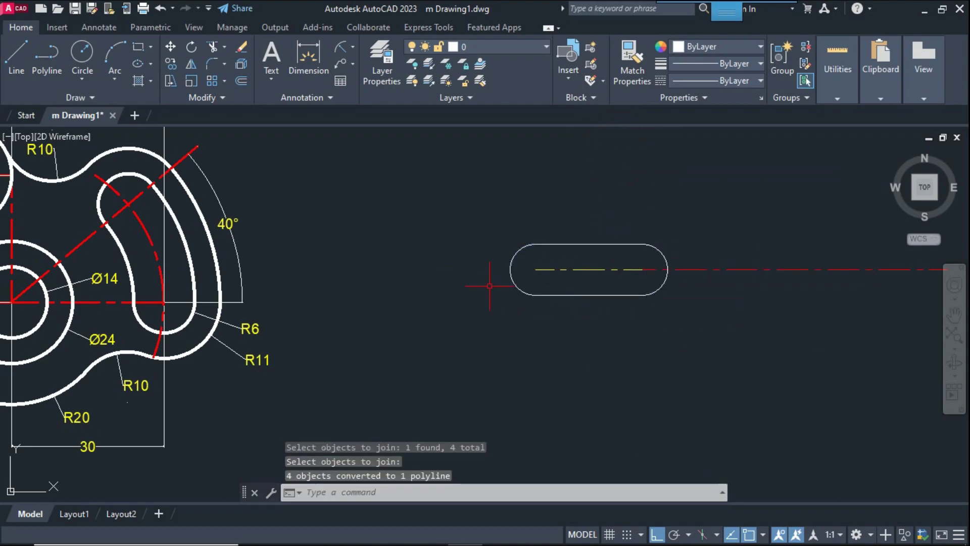
scroll(557, 263, down, 2)
scroll(273, 275, up, 2)
scroll(272, 276, up, 2)
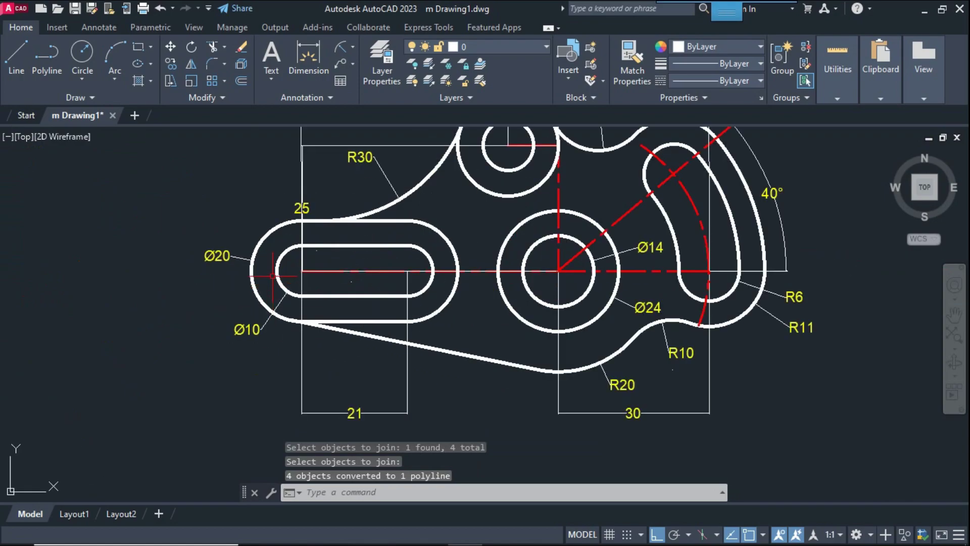
scroll(273, 275, up, 2)
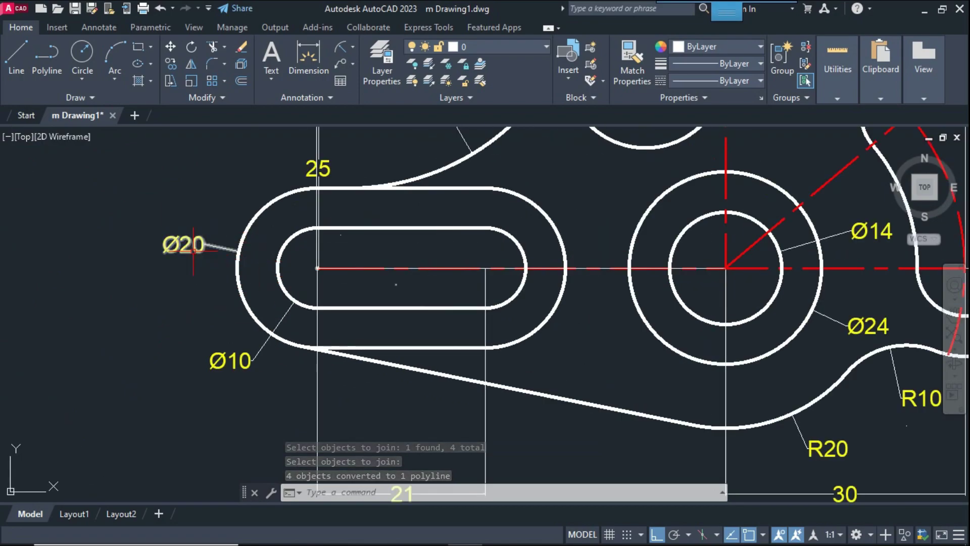
scroll(225, 228, down, 3)
middle_drag(747, 264, 667, 297)
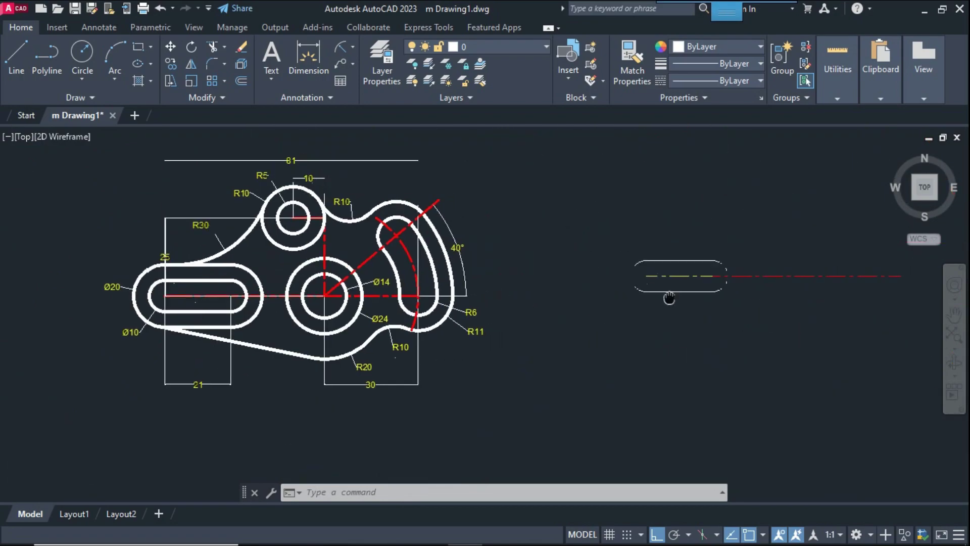
scroll(700, 255, up, 2)
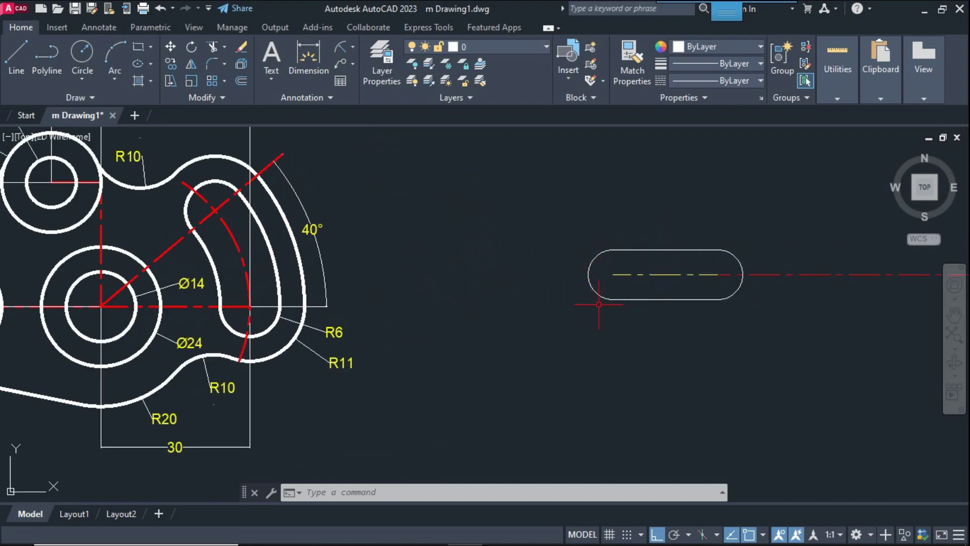
middle_drag(631, 258, 571, 262)
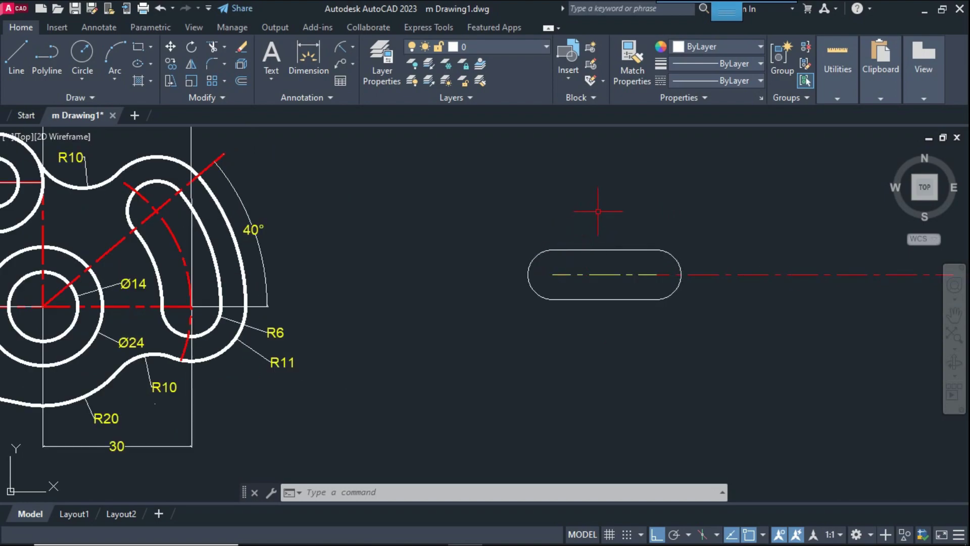
text(O)
Offset the slot outline 5 units outward to make a nested double slot
key(Return)
text(5)
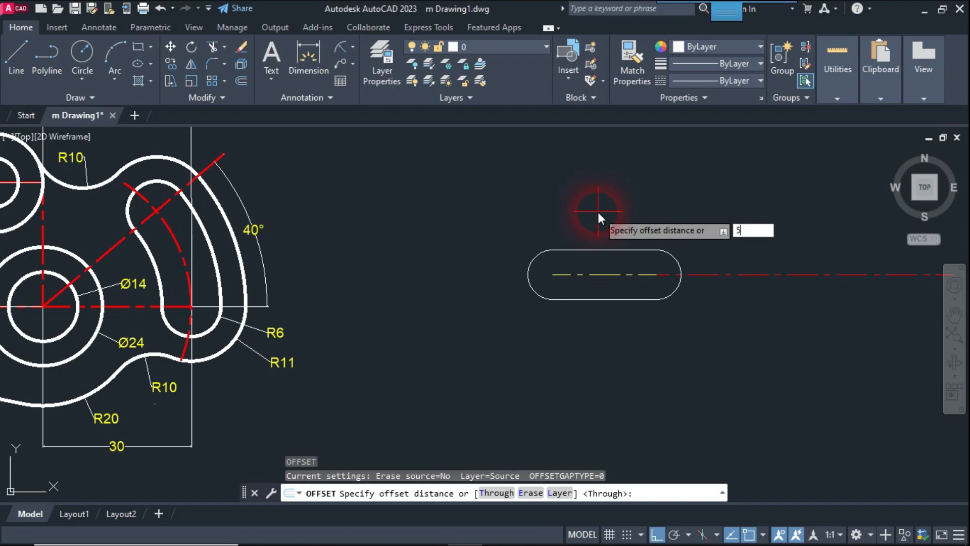
key(Return)
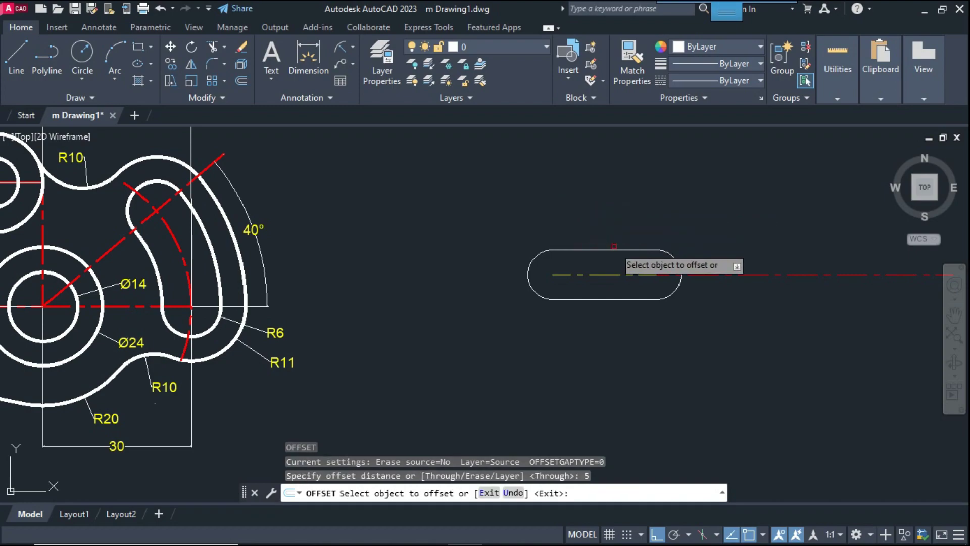
click(617, 241)
click(617, 249)
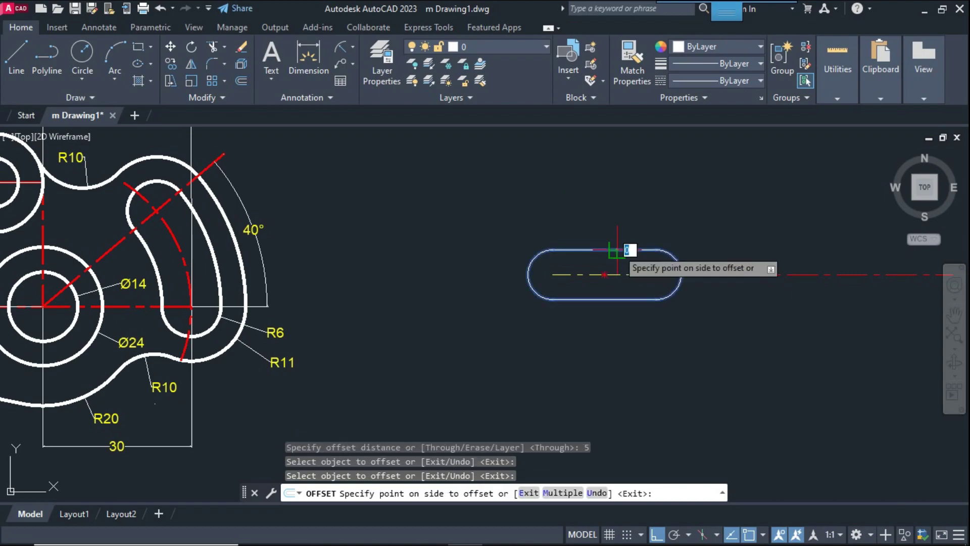
click(618, 202)
right_click(617, 202)
click(632, 206)
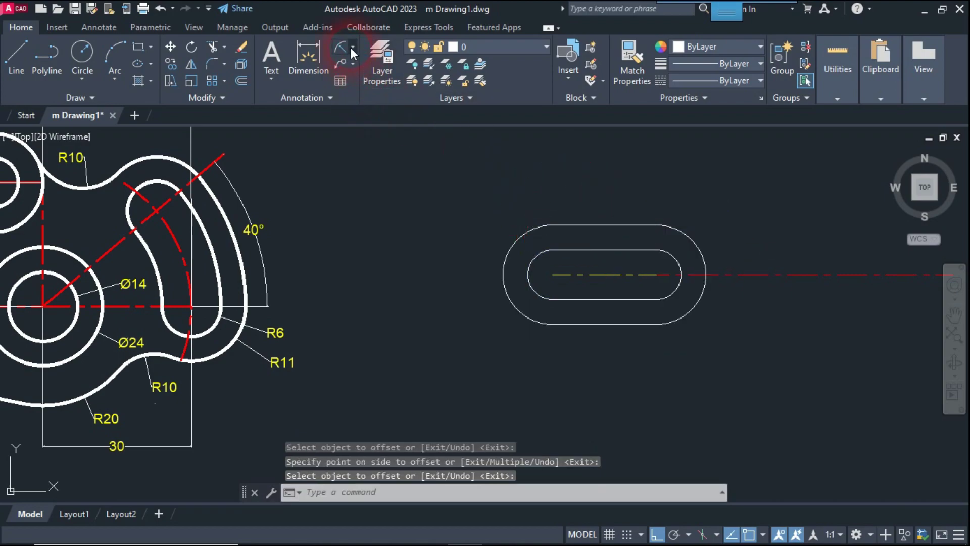
click(352, 47)
click(388, 214)
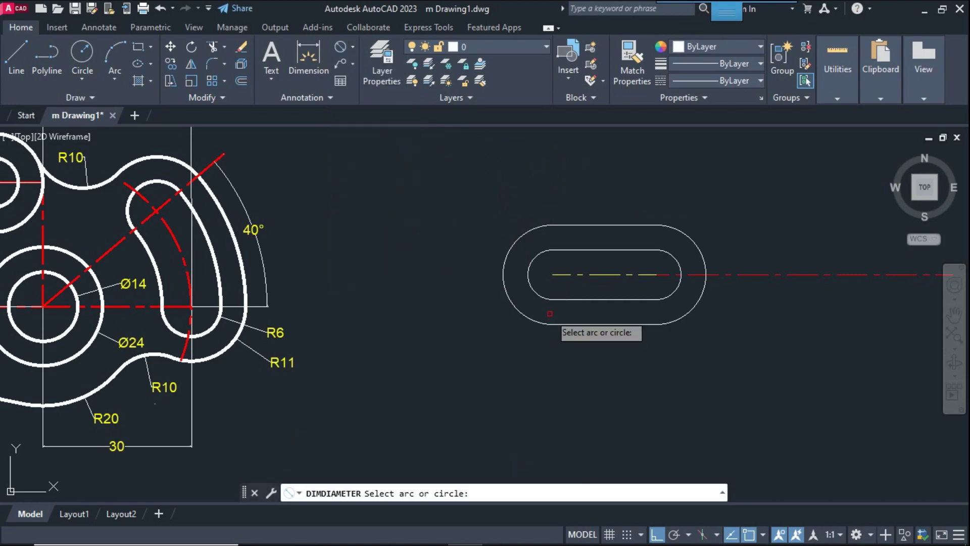
click(534, 293)
click(501, 342)
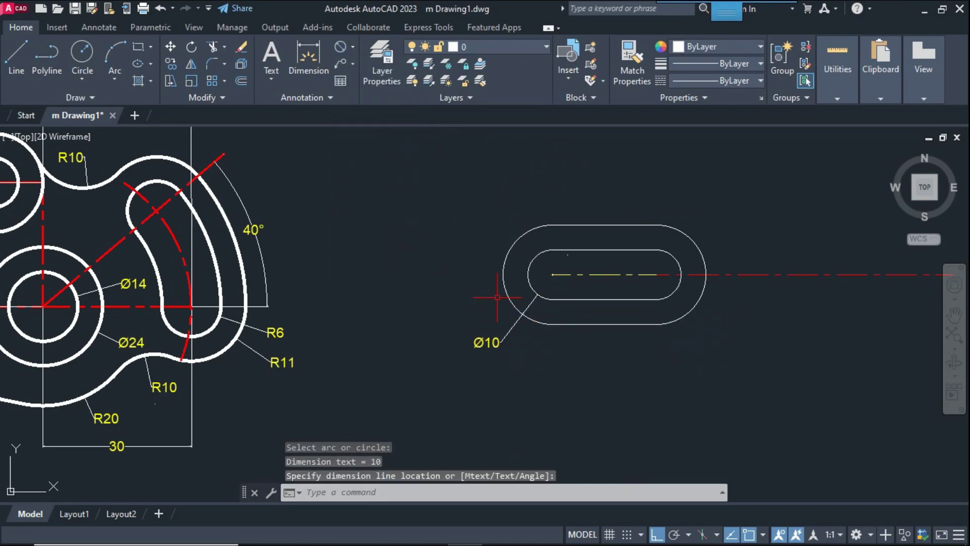
key(Return)
click(511, 302)
click(443, 310)
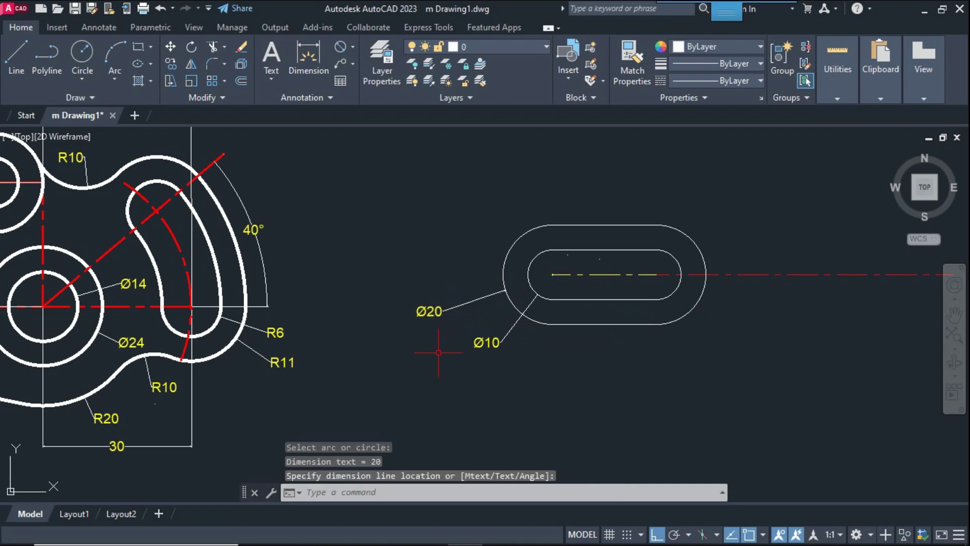
key(ctrl+z)
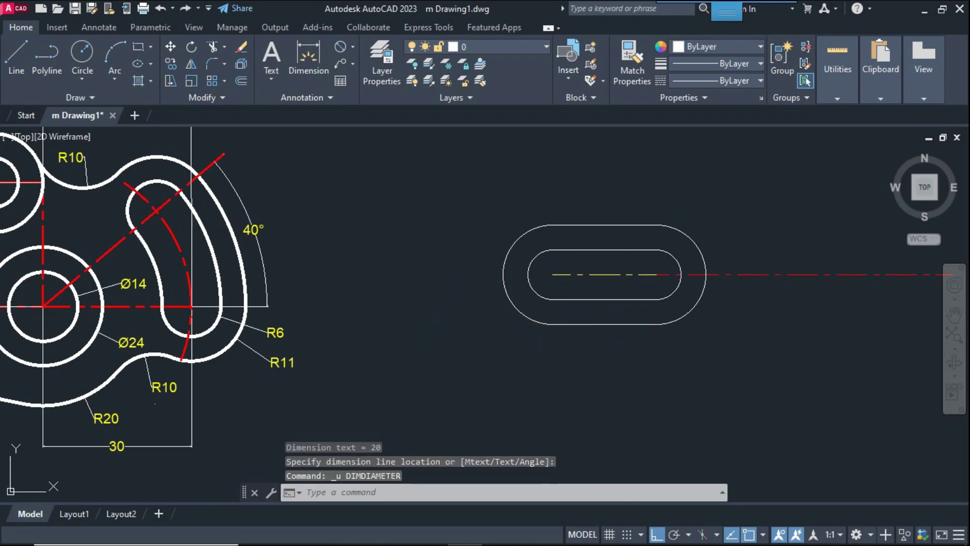
scroll(561, 304, down, 2)
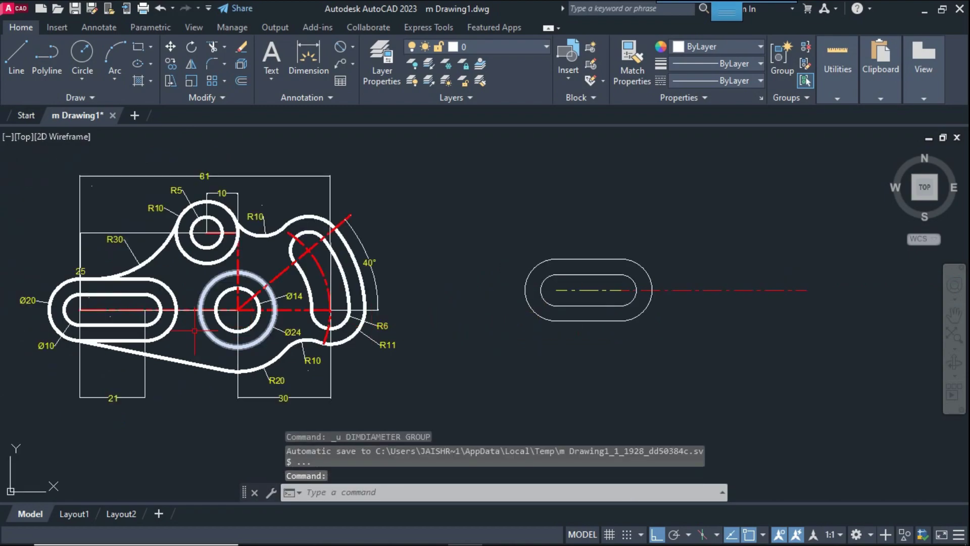
scroll(91, 343, up, 2)
middle_drag(89, 346, 231, 336)
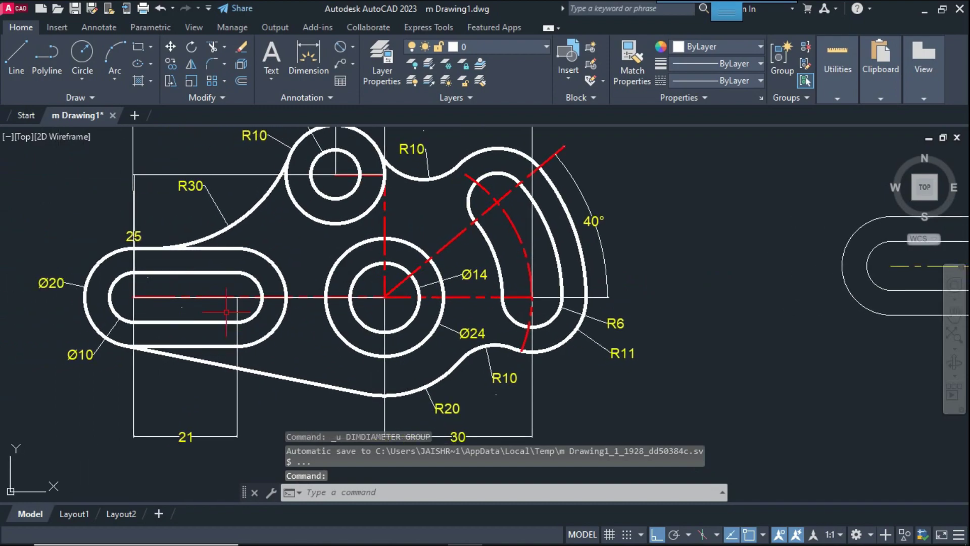
scroll(505, 323, up, 2)
scroll(521, 262, up, 2)
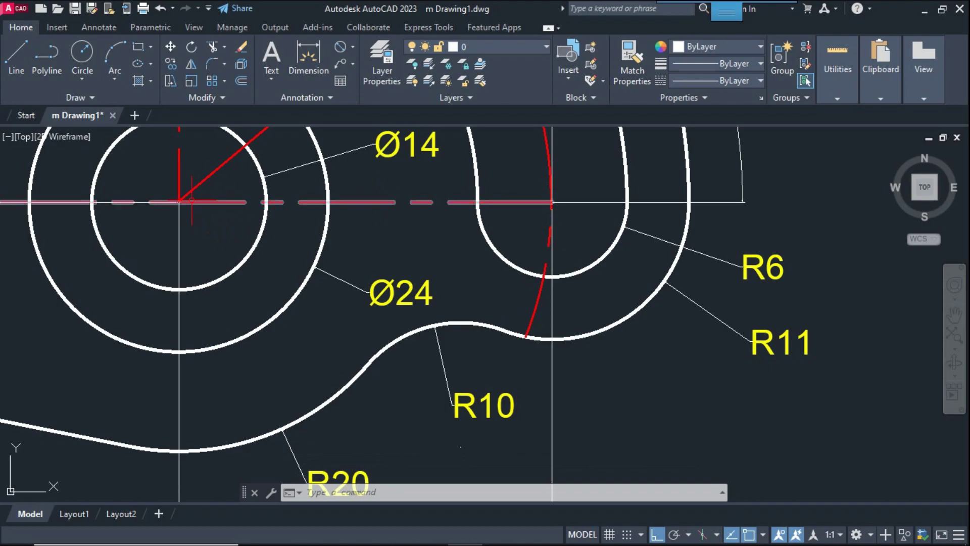
scroll(288, 267, down, 2)
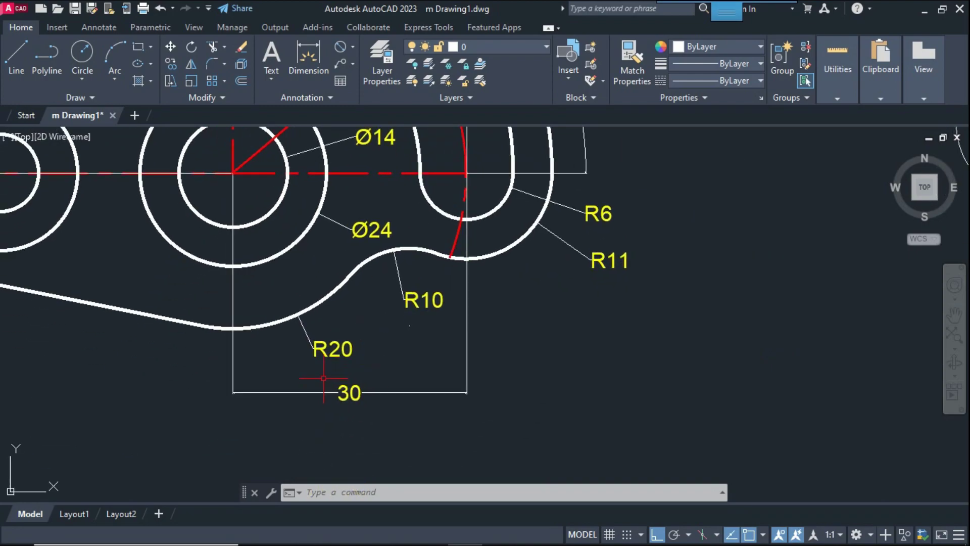
click(325, 380)
scroll(373, 403, down, 2)
middle_drag(318, 276, 350, 313)
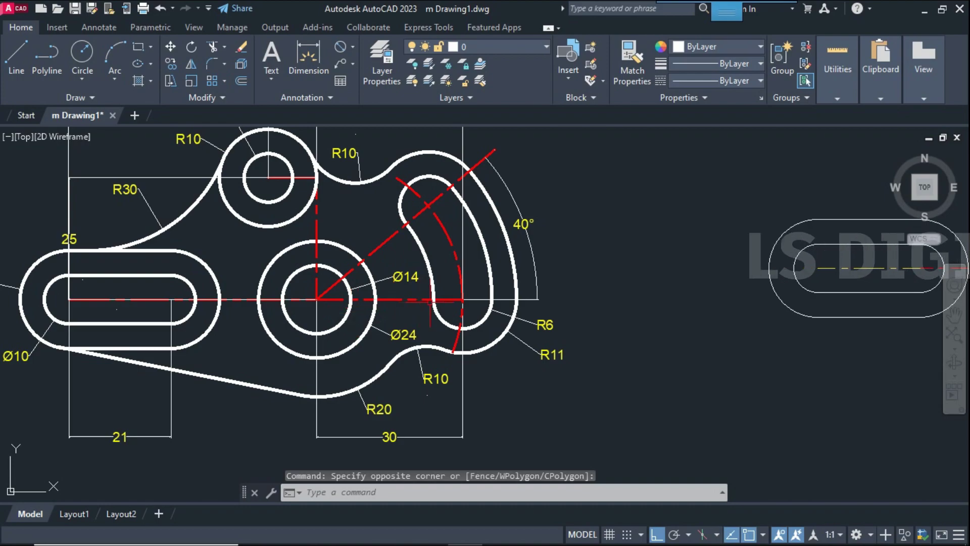
click(458, 293)
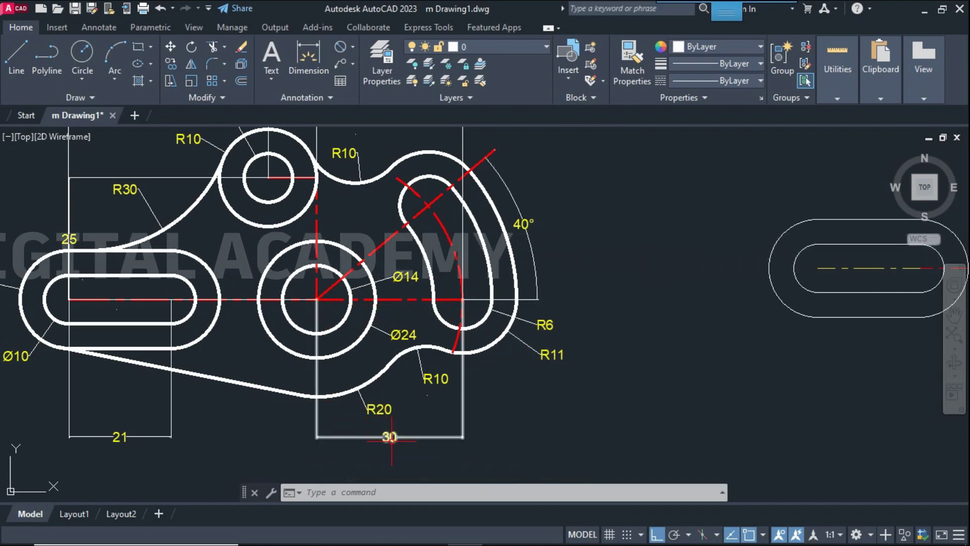
scroll(567, 385, down, 4)
scroll(585, 372, up, 2)
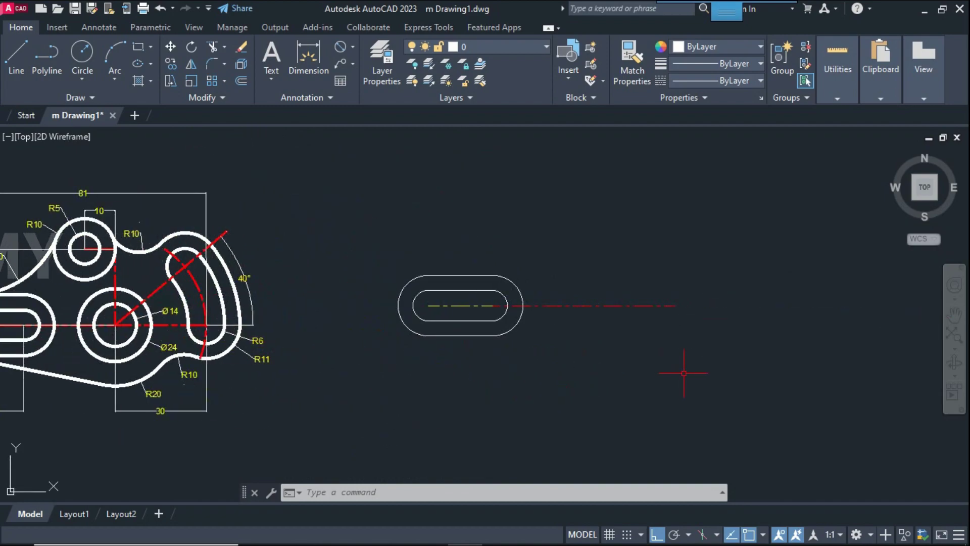
Draw a 30-unit line rightward from the centre line's end
text(l)
key(Return)
scroll(649, 335, up, 2)
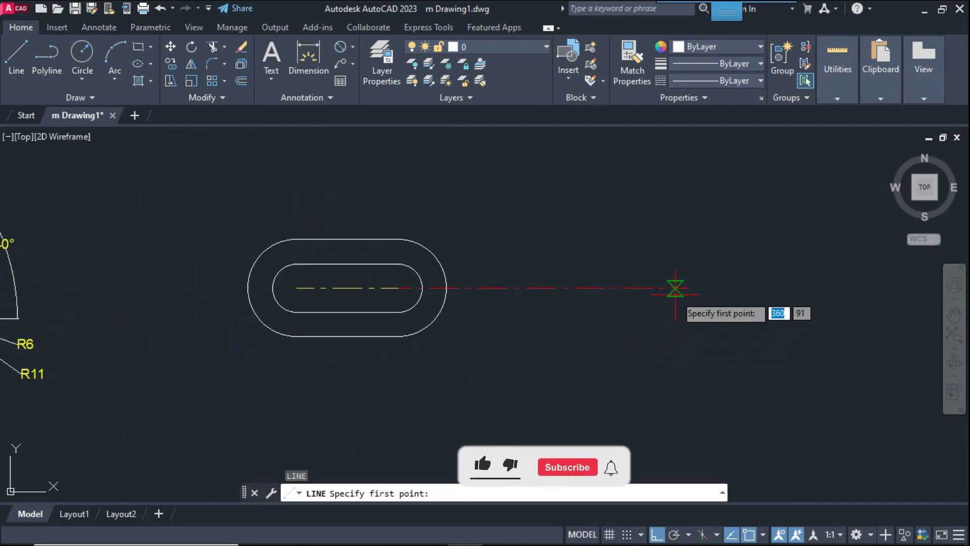
click(687, 288)
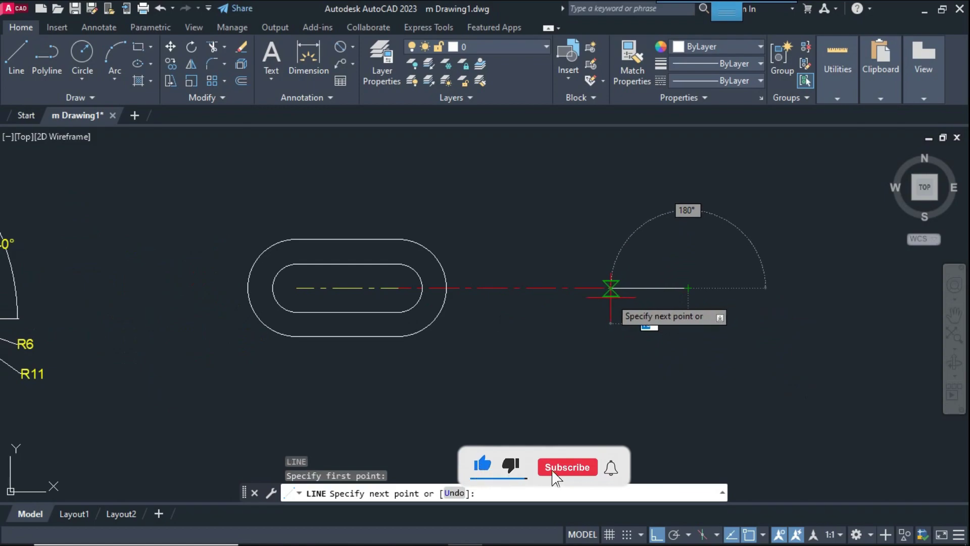
click(612, 296)
text(30)
key(Return)
key(Return)
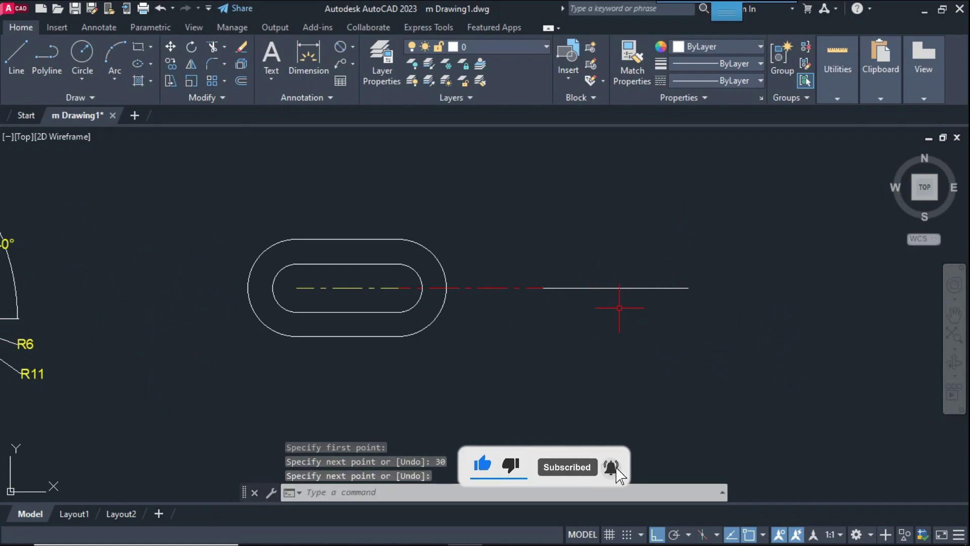
Give the new 30-unit line the CENTER linetype and yellow colour
click(627, 288)
click(723, 79)
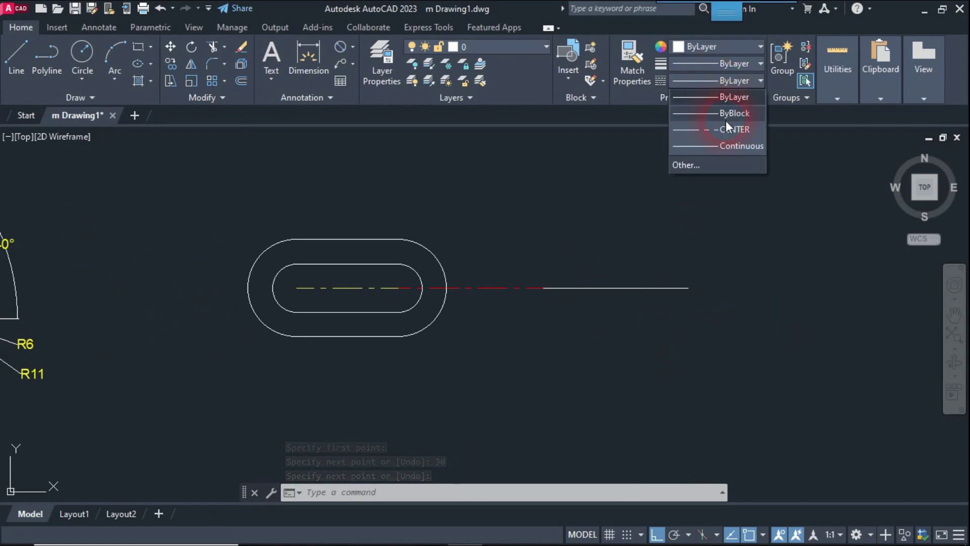
click(726, 131)
click(726, 47)
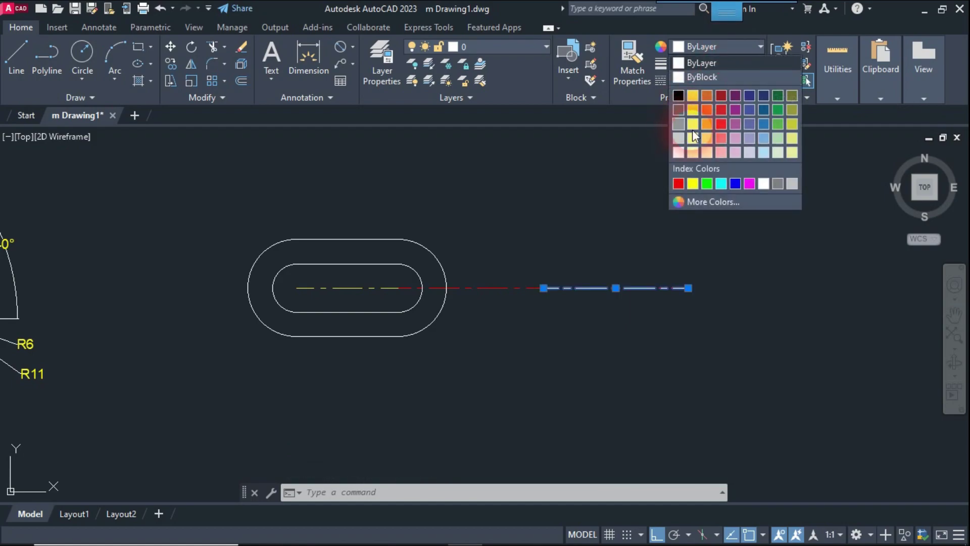
click(694, 77)
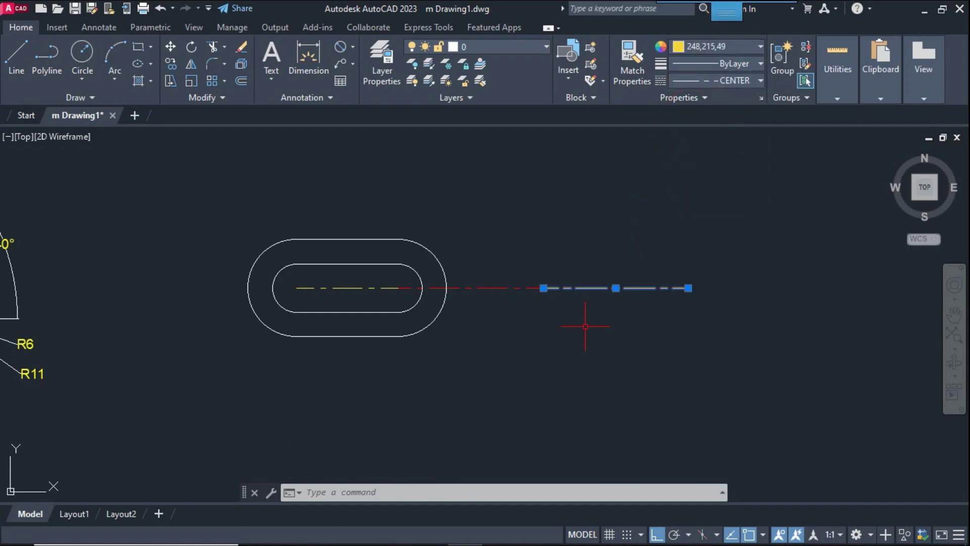
key(Escape)
middle_drag(8, 349, 328, 343)
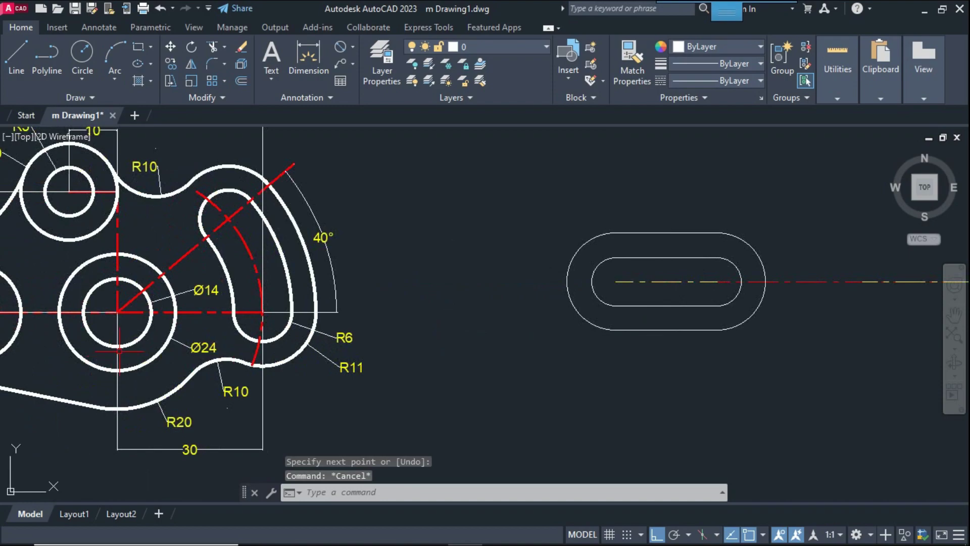
middle_drag(119, 351, 175, 342)
scroll(171, 323, up, 2)
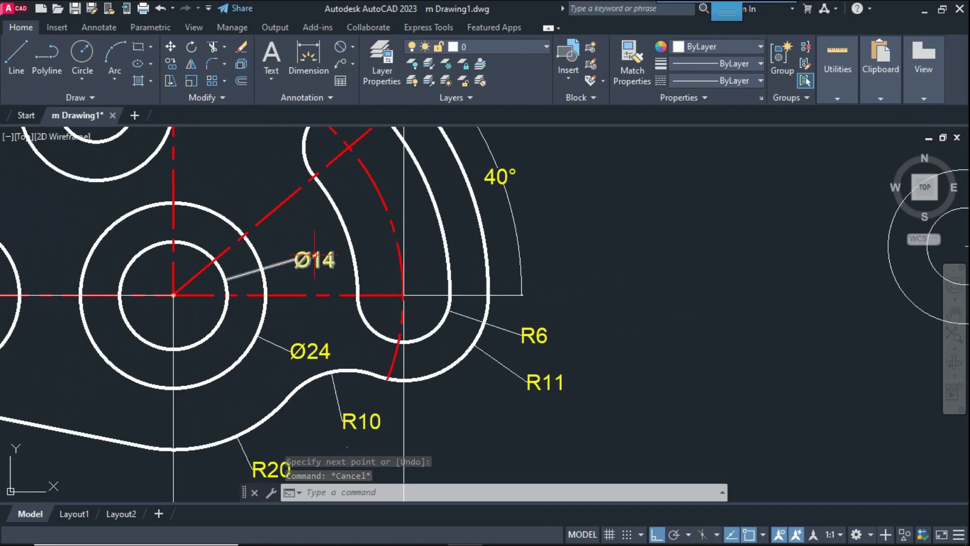
scroll(321, 362, down, 4)
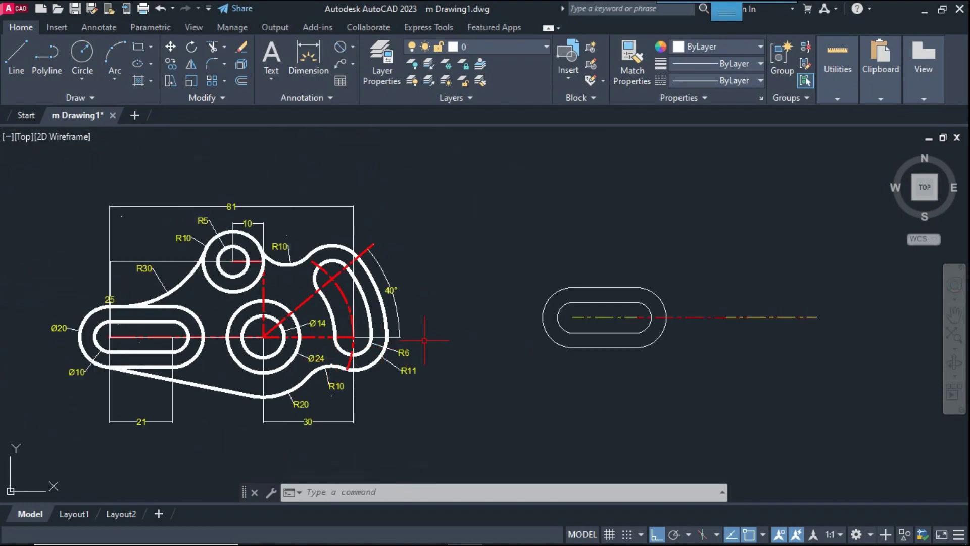
middle_drag(480, 338, 355, 338)
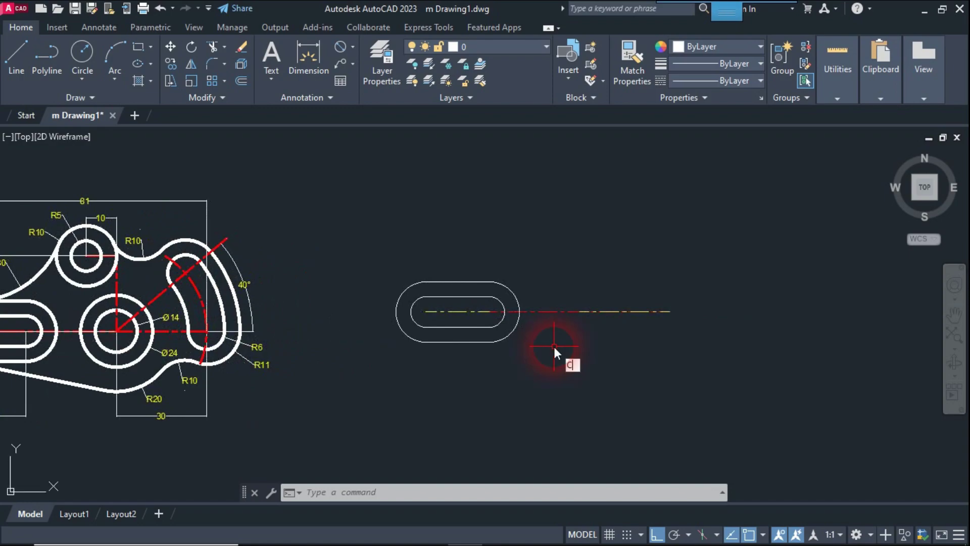
Draw a Ø14 circle on the centre line right of the slot
scroll(556, 348, up, 2)
text(c)
key(Return)
click(589, 306)
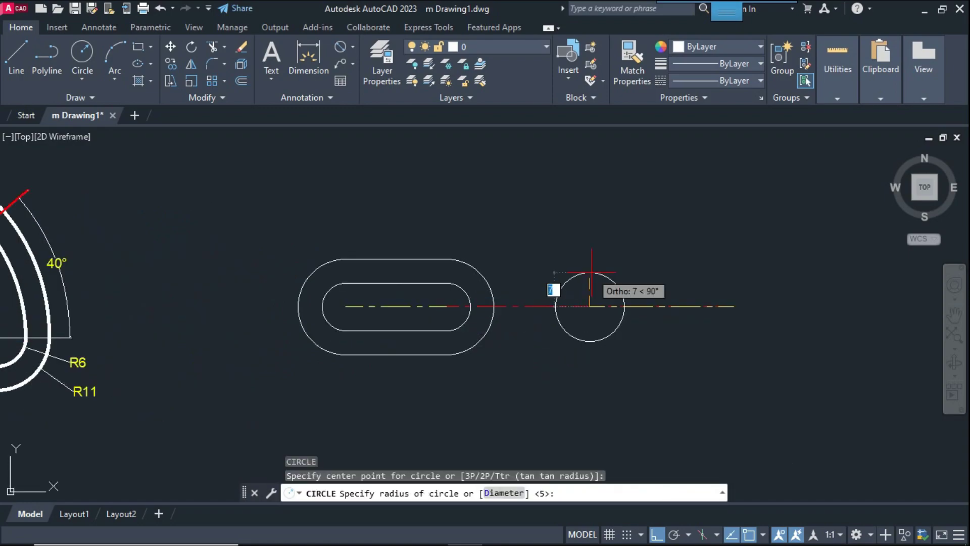
text(d)
key(Return)
text(1)
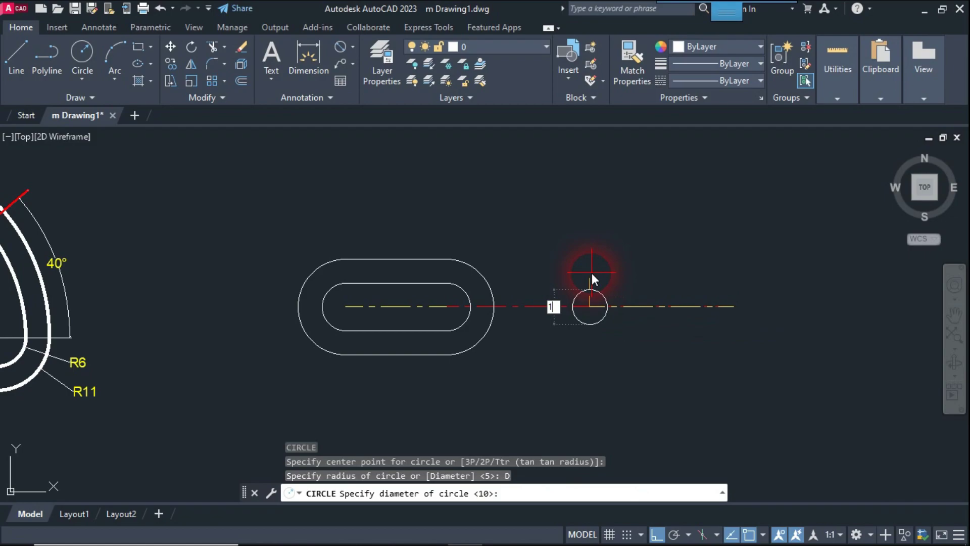
text(4)
key(Return)
Add a concentric Ø24 circle around the Ø14 circle
text(c)
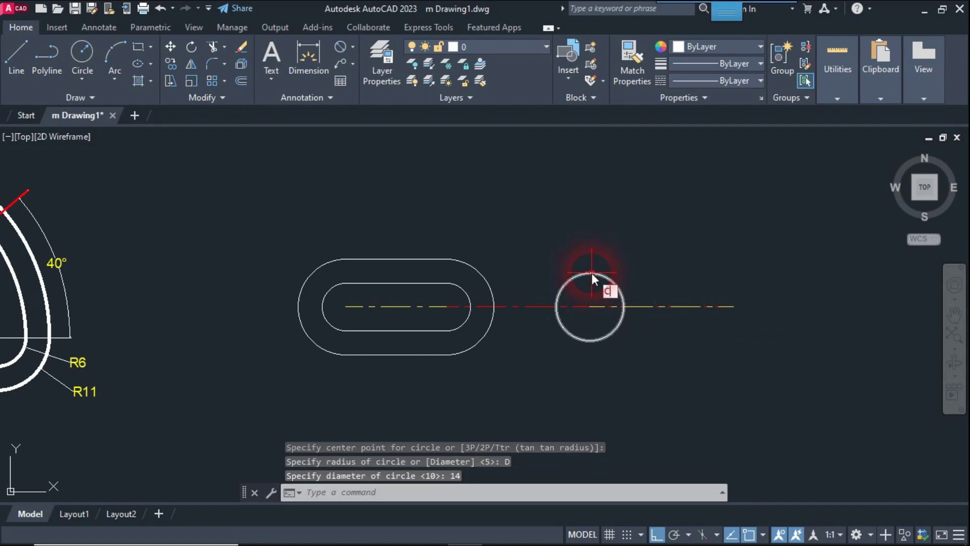
key(Return)
click(589, 306)
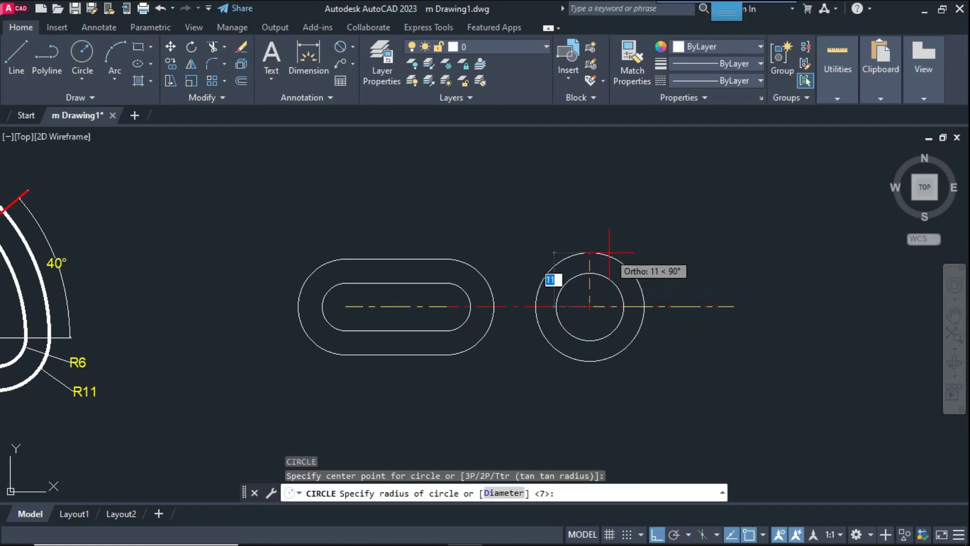
text(d)
key(Return)
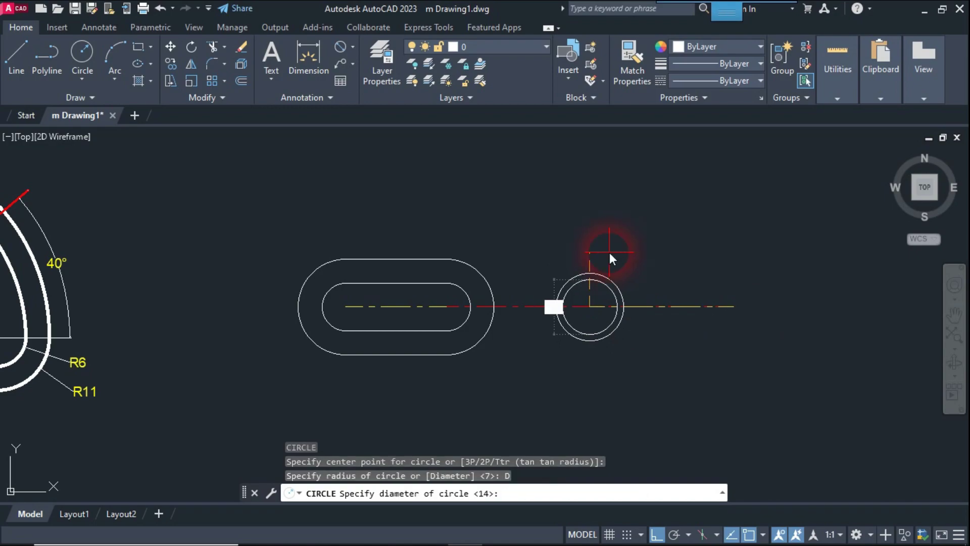
text(24)
key(Return)
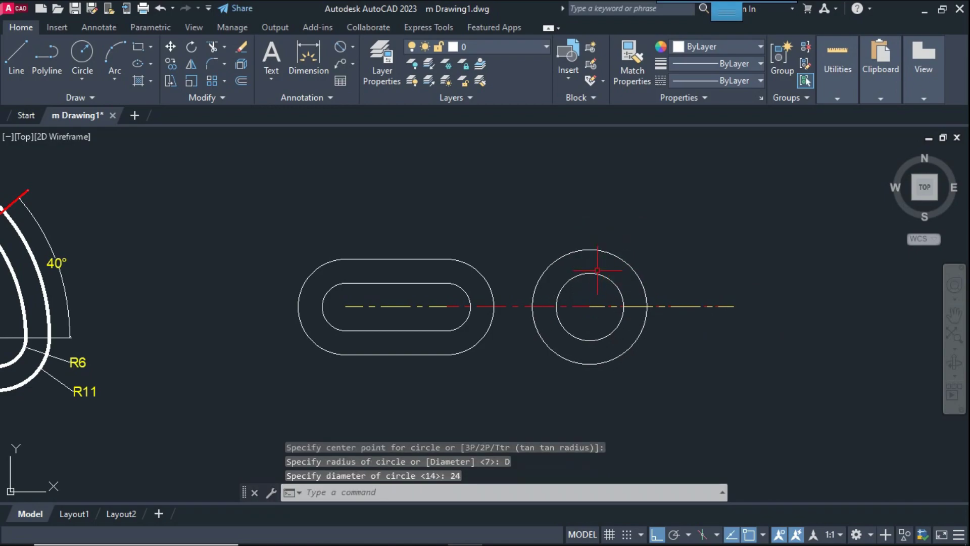
middle_drag(167, 323, 283, 324)
middle_drag(41, 328, 309, 309)
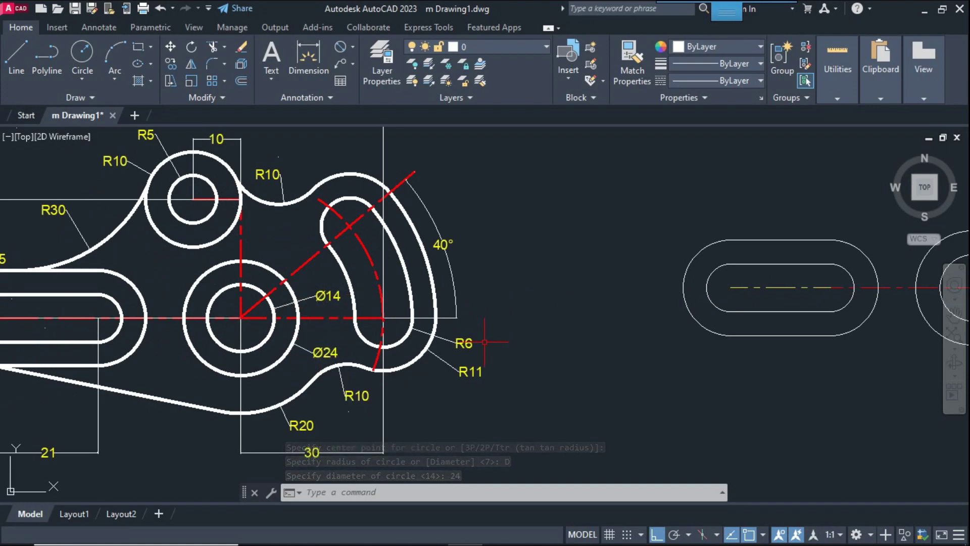
middle_drag(278, 293, 457, 315)
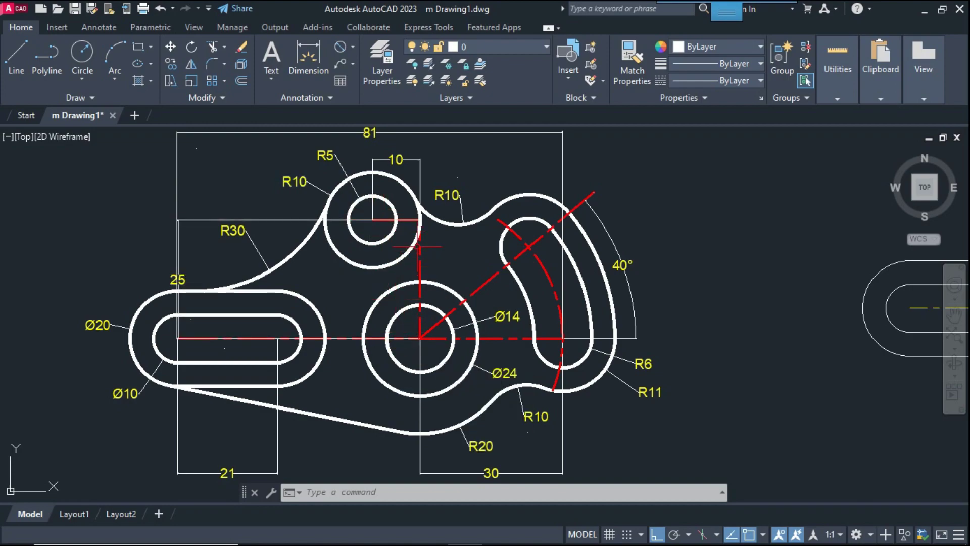
click(153, 265)
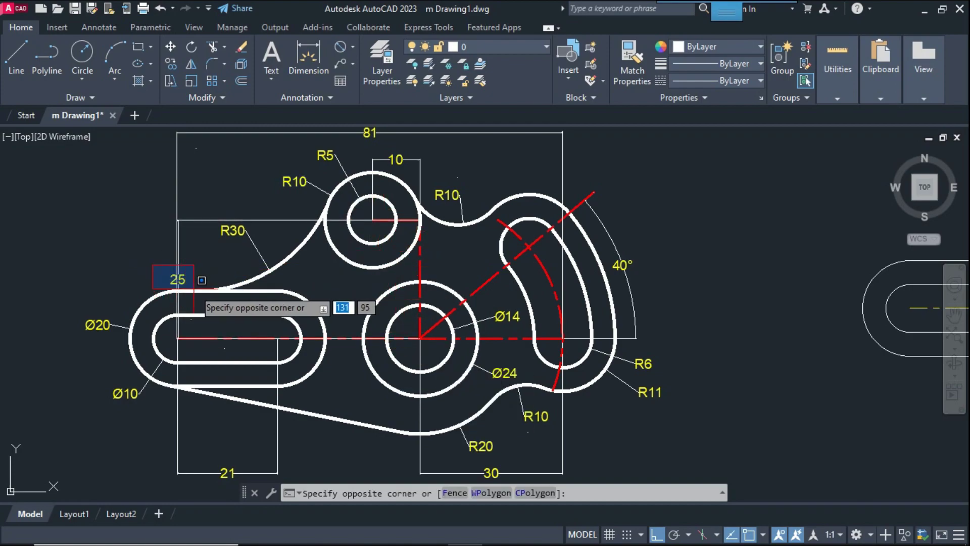
click(184, 287)
scroll(181, 288, up, 2)
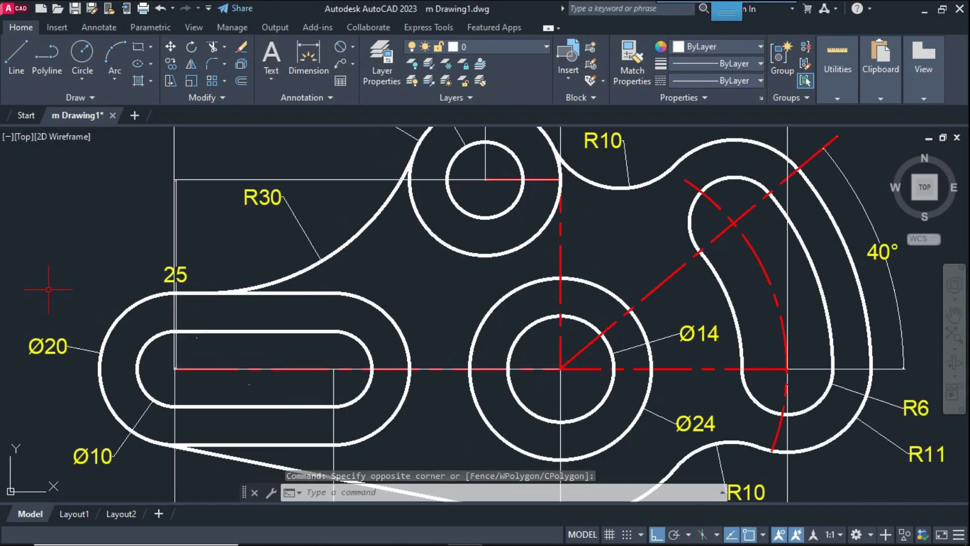
scroll(330, 152, down, 1)
scroll(455, 303, down, 1)
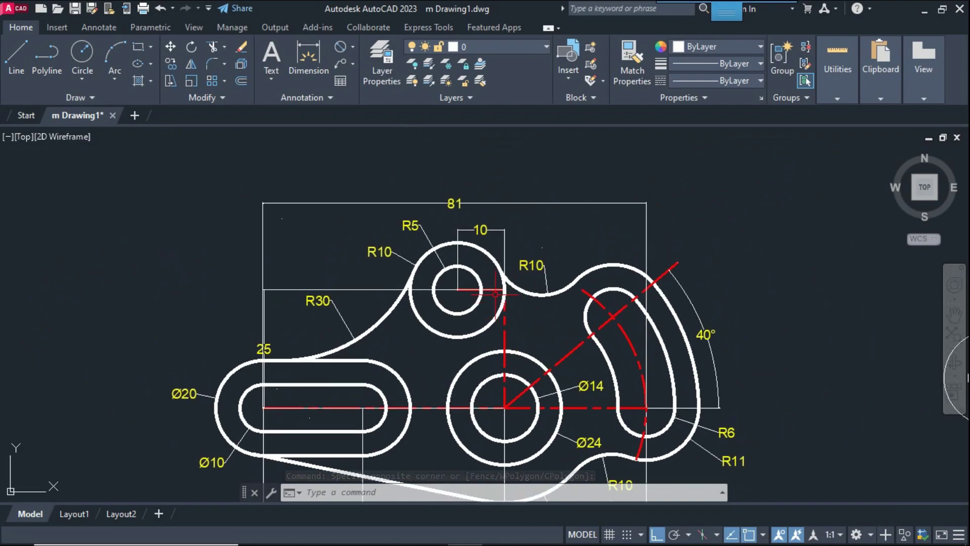
scroll(495, 293, up, 2)
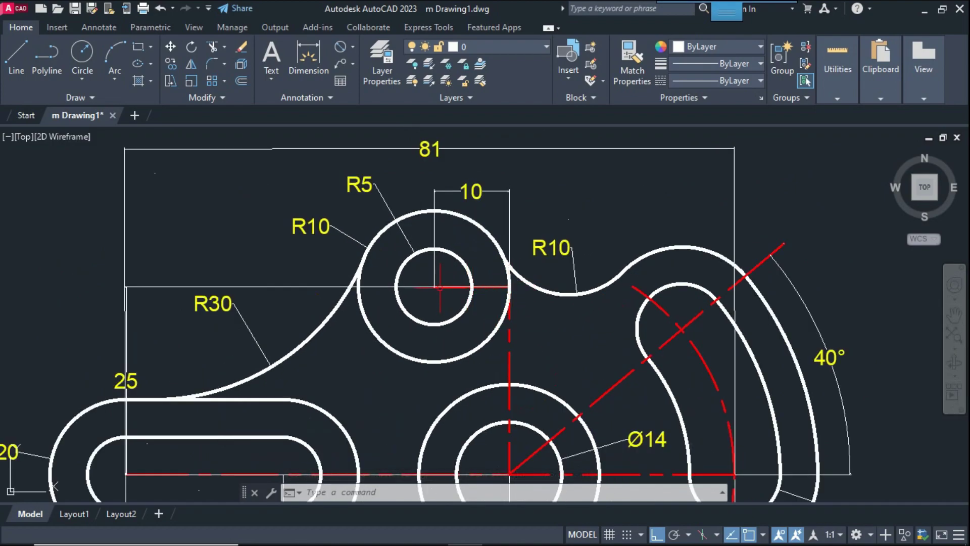
click(451, 183)
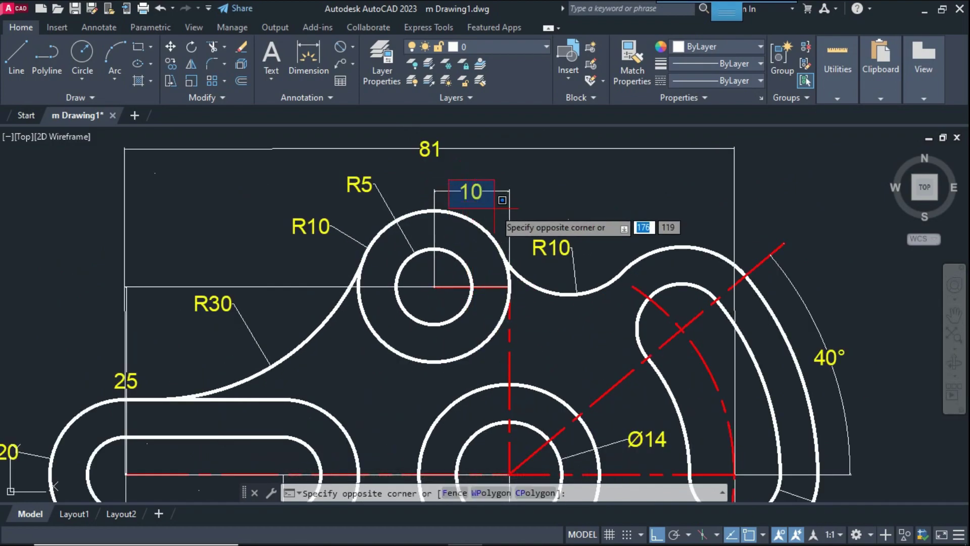
click(508, 217)
scroll(507, 217, down, 2)
middle_drag(662, 303, 293, 286)
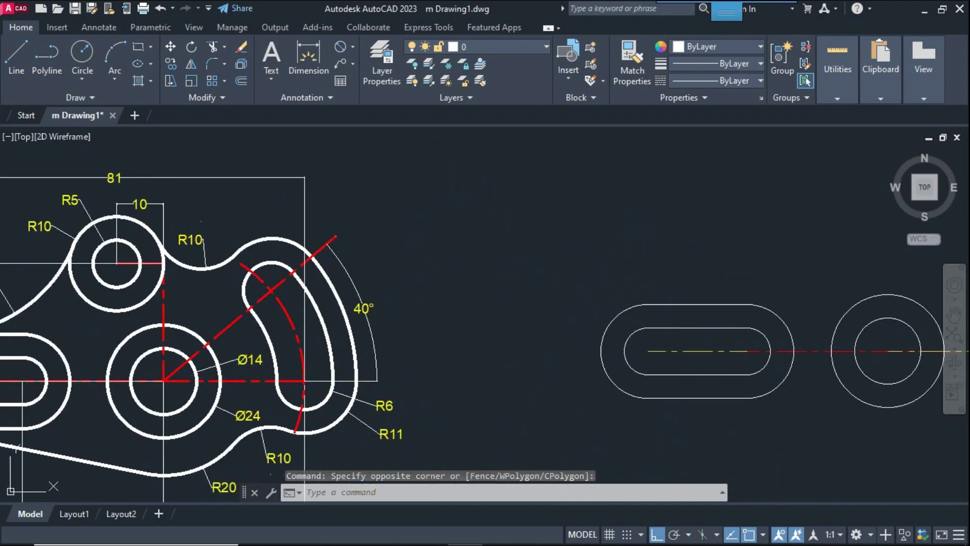
middle_drag(663, 320, 540, 315)
text(L)
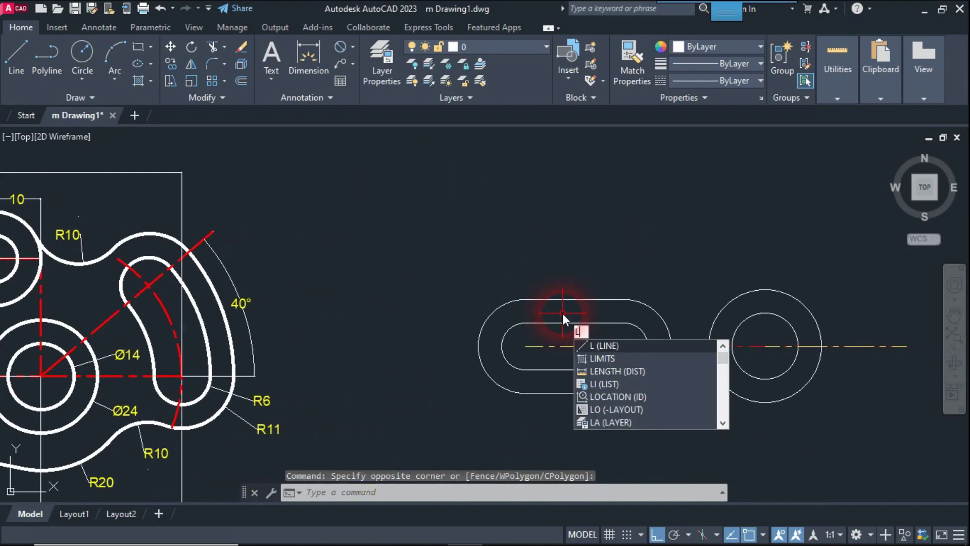
Draw lines from the circle centre 25 units up, then 10 units left
key(Return)
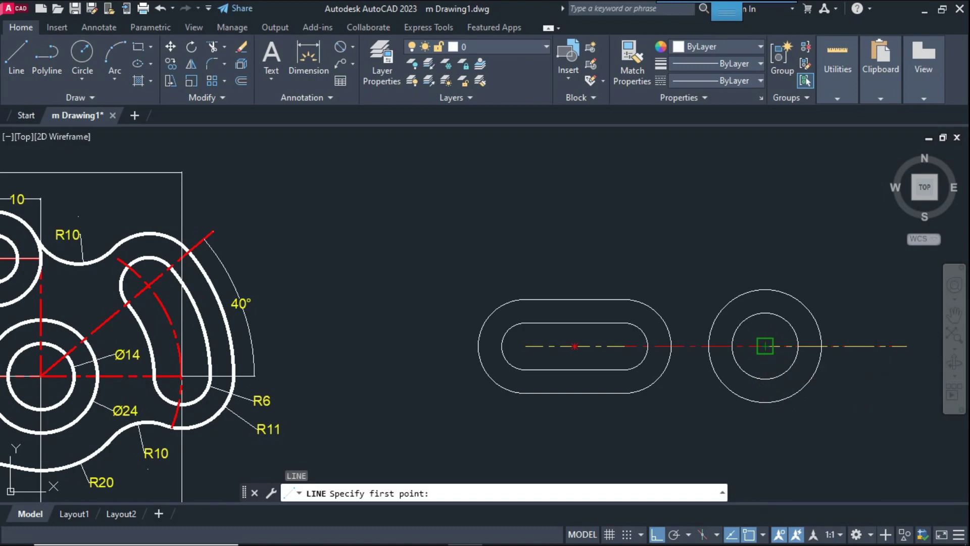
click(765, 346)
middle_drag(768, 223, 775, 256)
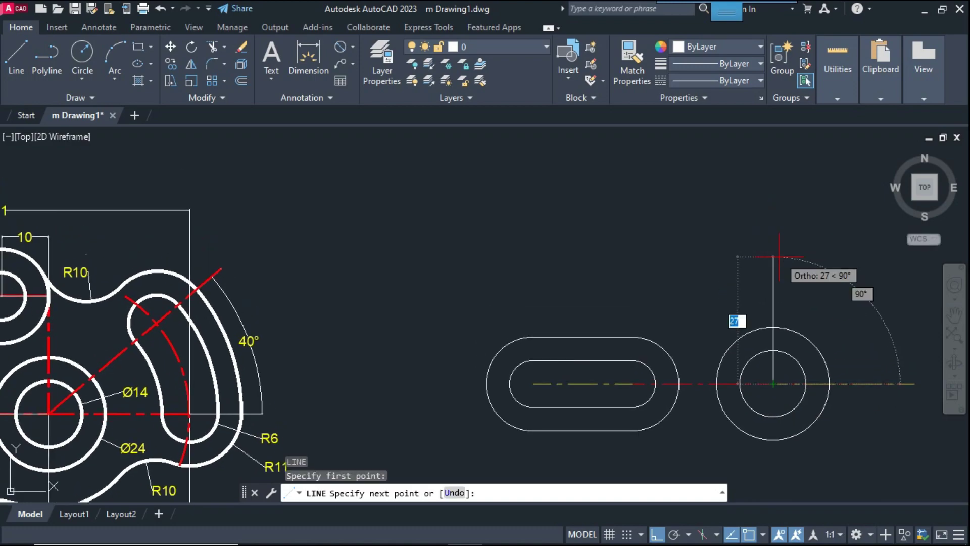
text(25)
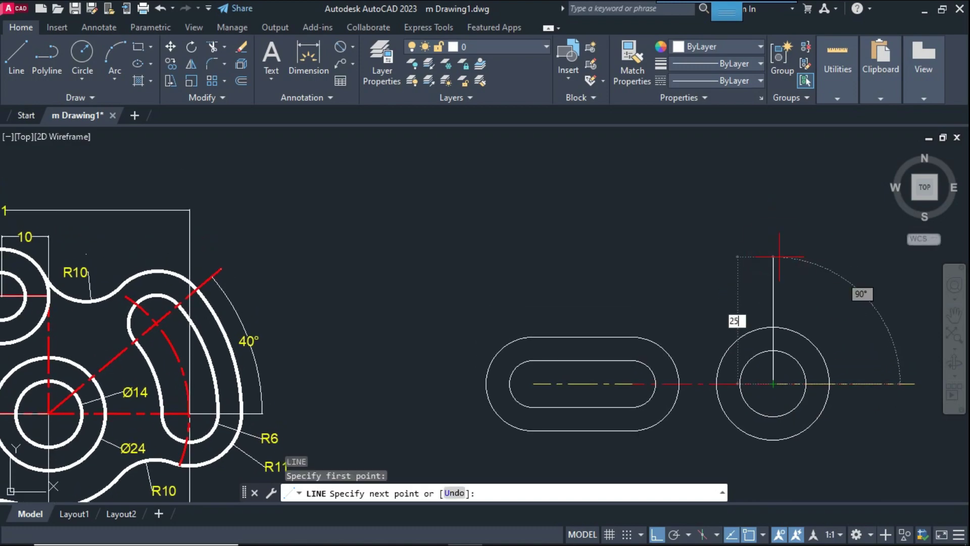
key(Return)
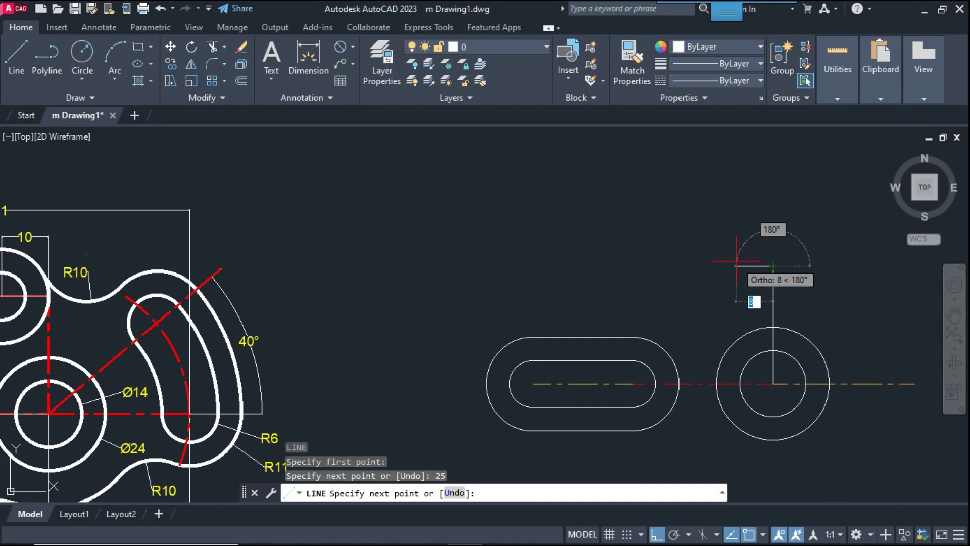
text(10)
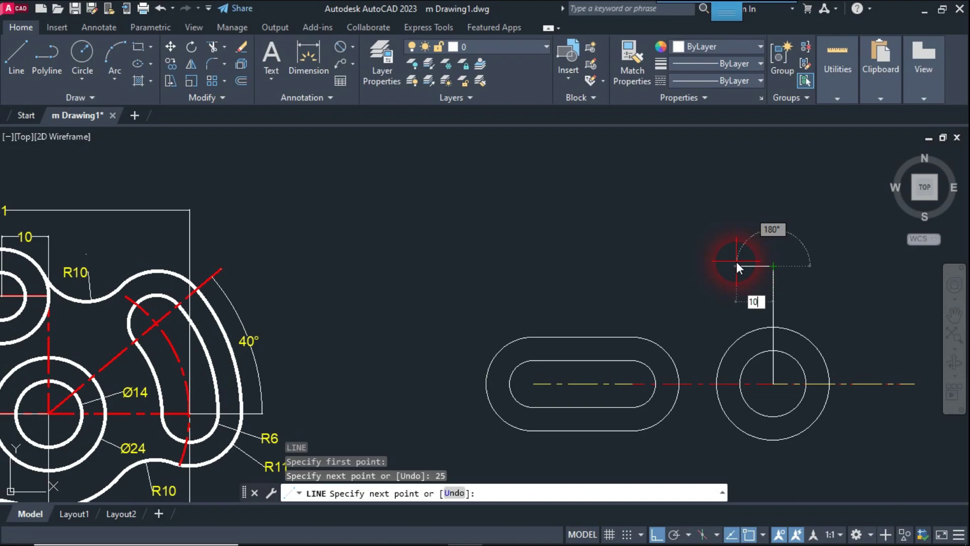
key(Return)
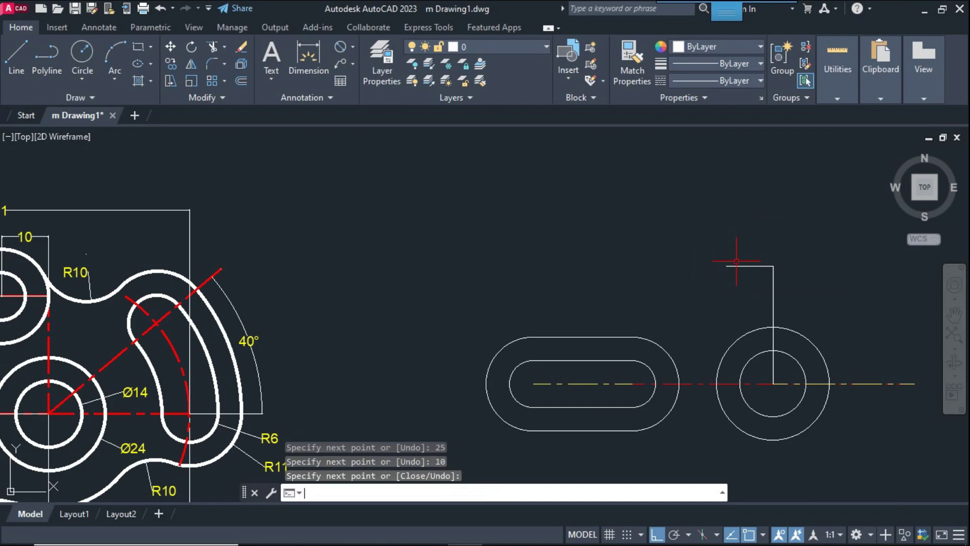
key(Return)
scroll(737, 261, down, 1)
scroll(732, 273, down, 1)
scroll(732, 289, down, 1)
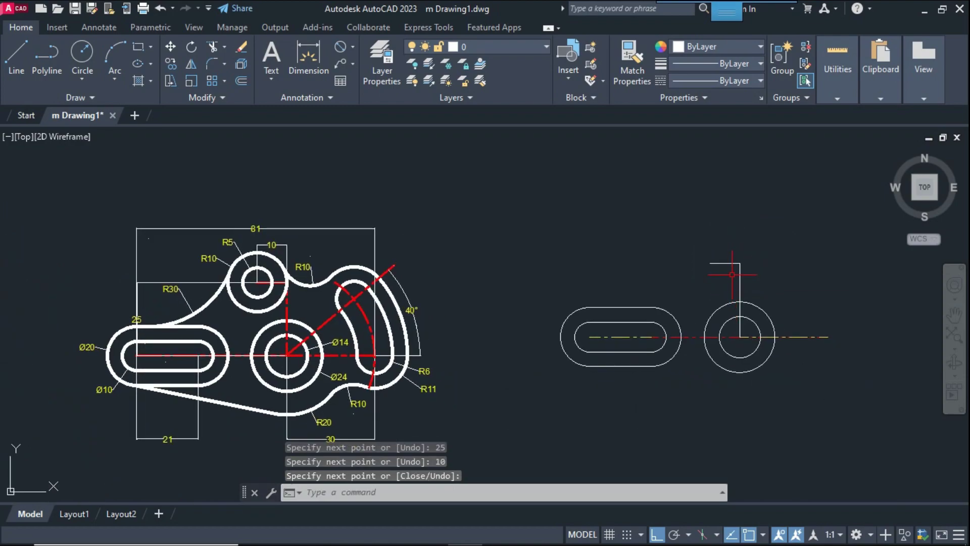
Make the two new lines CENTER linetype and red
key(Return)
click(730, 264)
click(740, 285)
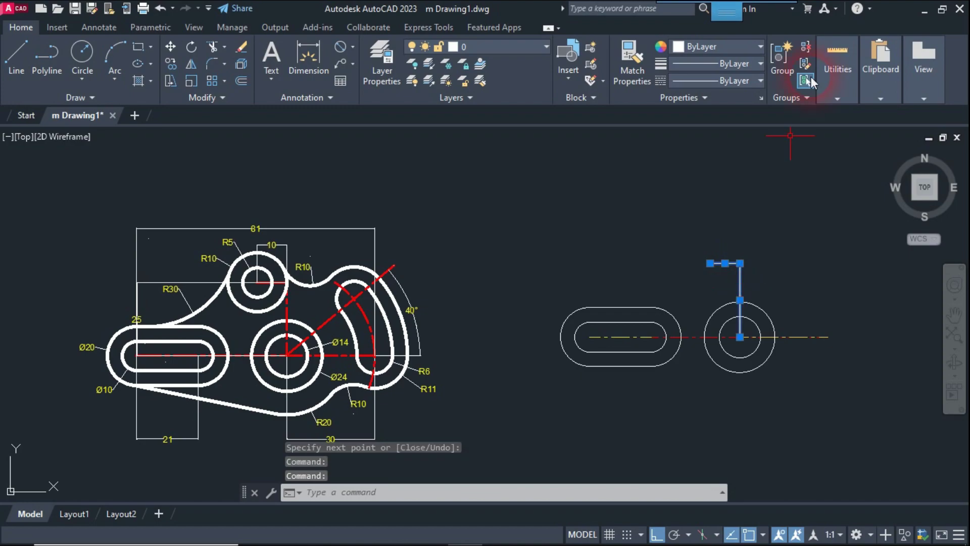
click(743, 82)
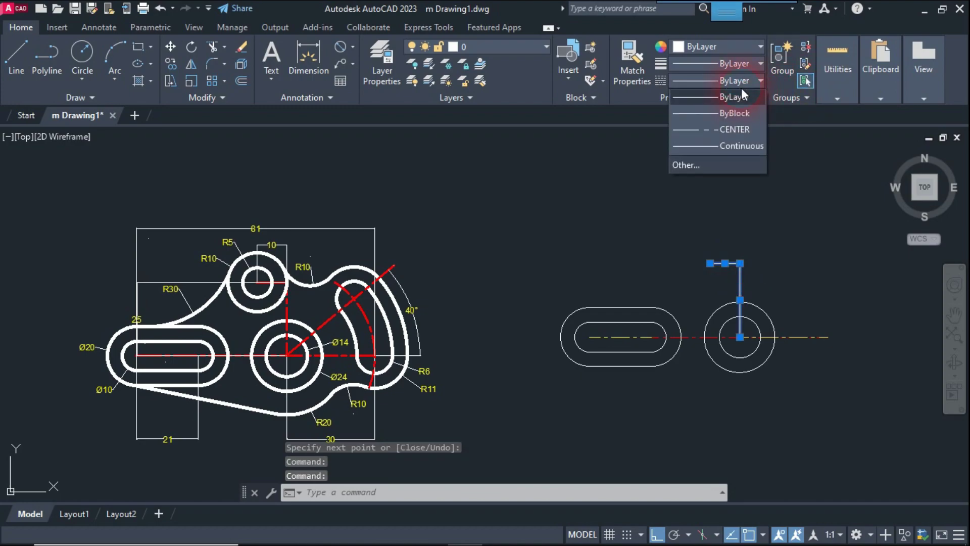
click(736, 128)
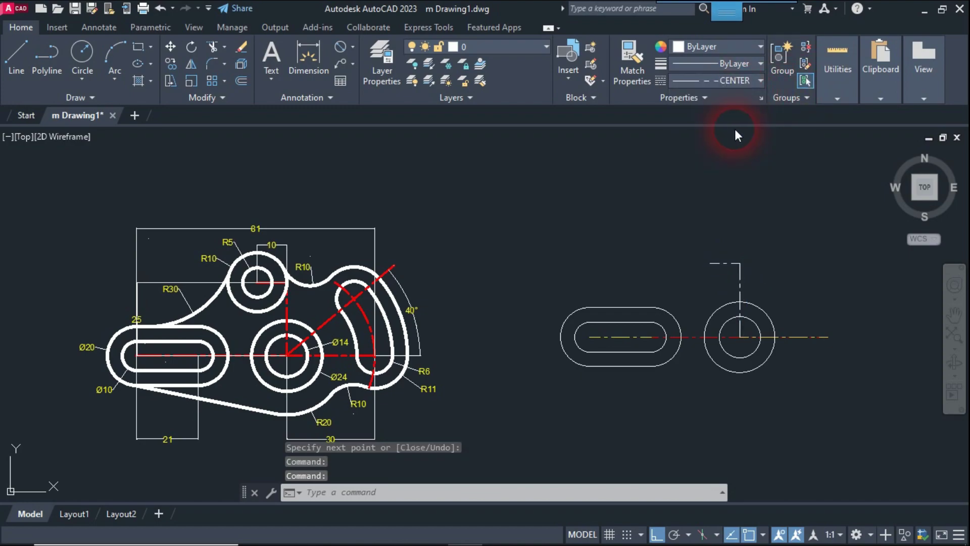
click(736, 47)
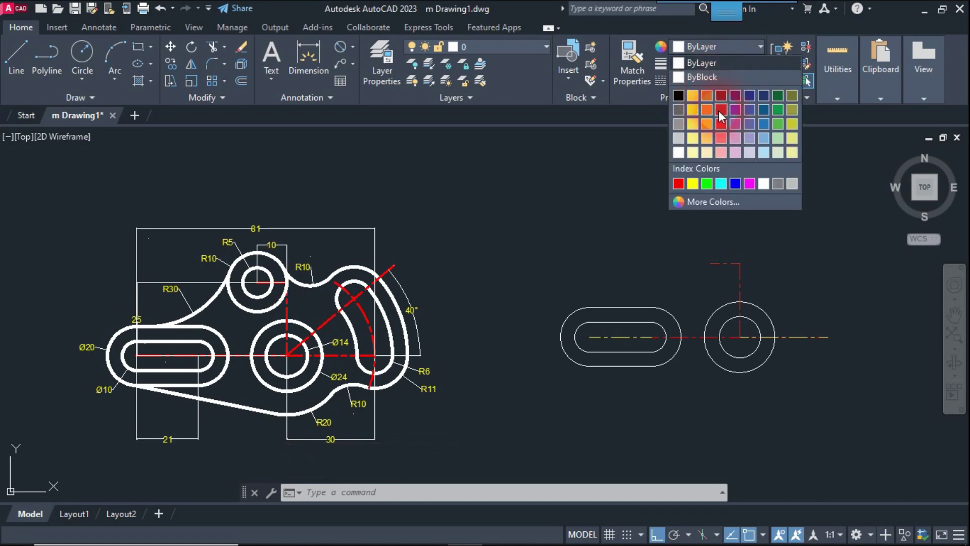
click(720, 112)
key(Escape)
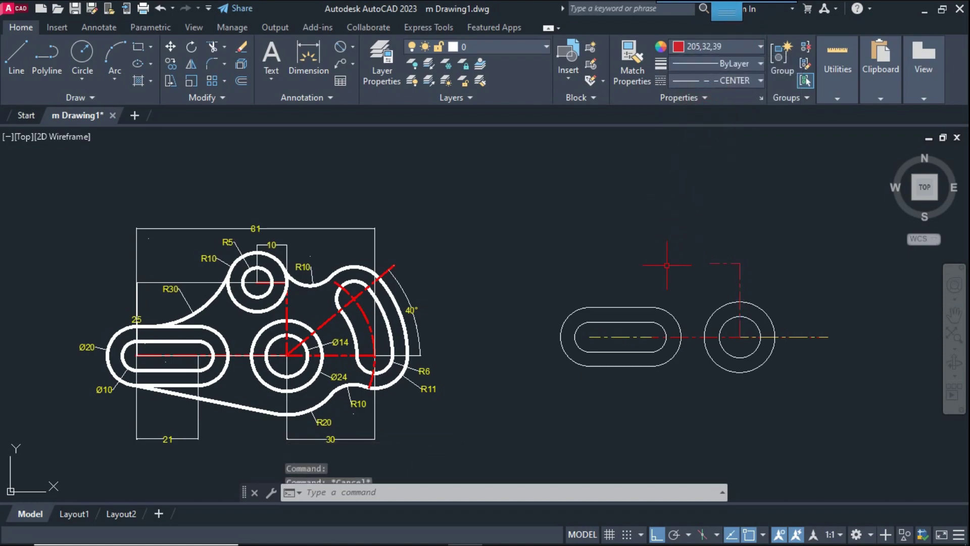
middle_drag(672, 273, 752, 261)
Check the R5 and R10 labels on the reference, then pan back to the new copy
scroll(329, 271, up, 2)
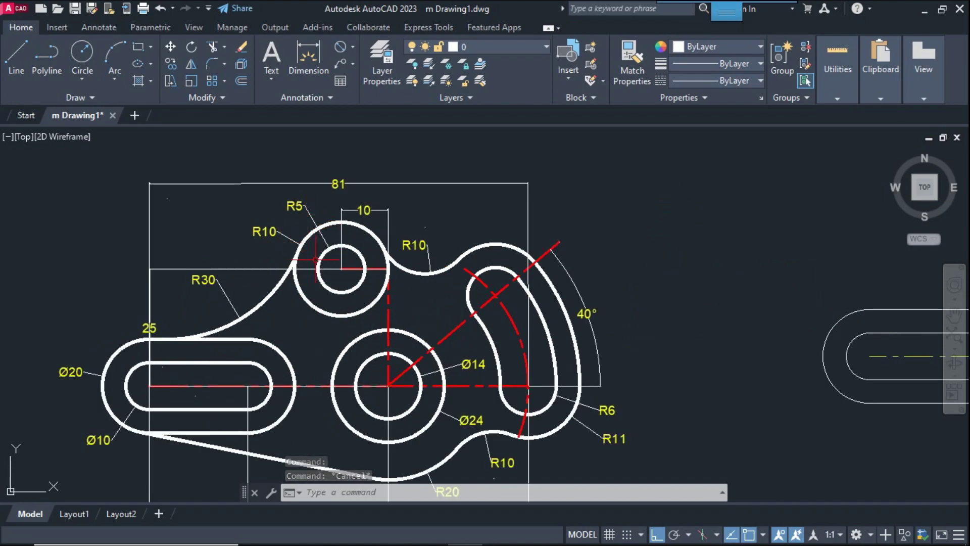
click(282, 196)
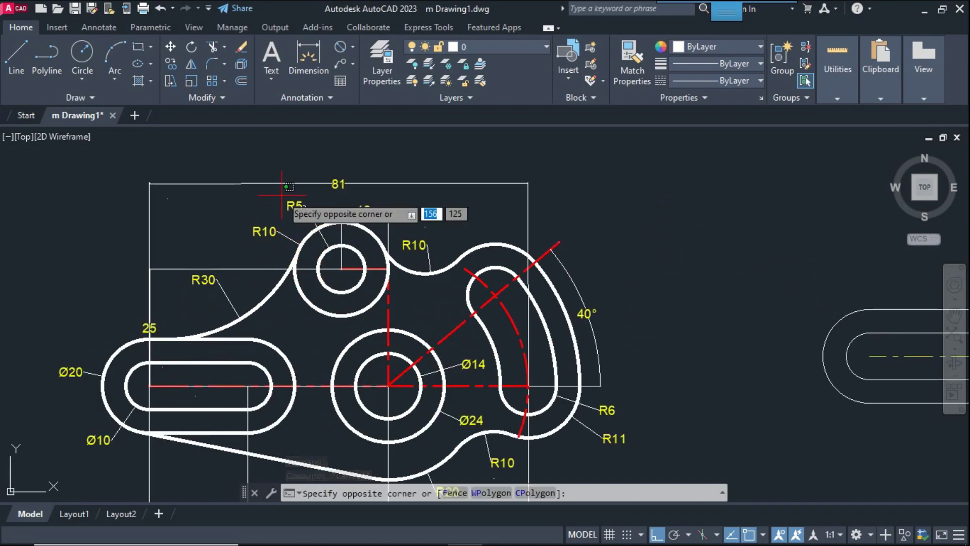
click(311, 210)
click(226, 219)
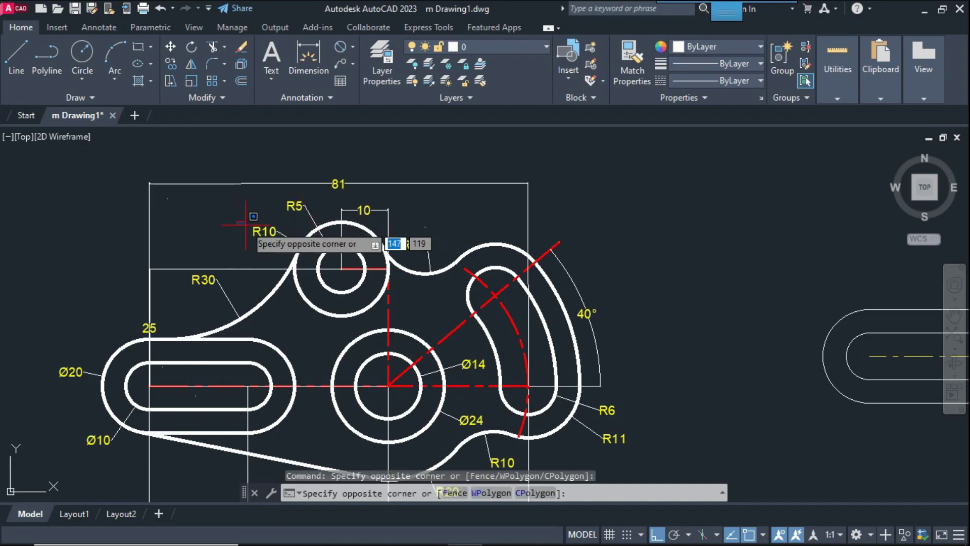
click(288, 243)
middle_drag(692, 324, 395, 309)
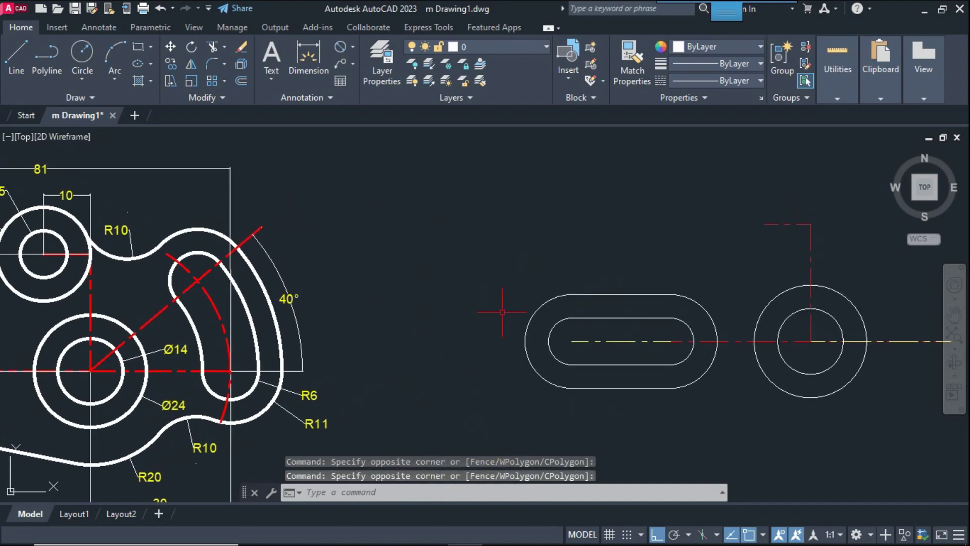
Draw a radius 5 circle at the end of the new centre line
text(c)
key(Return)
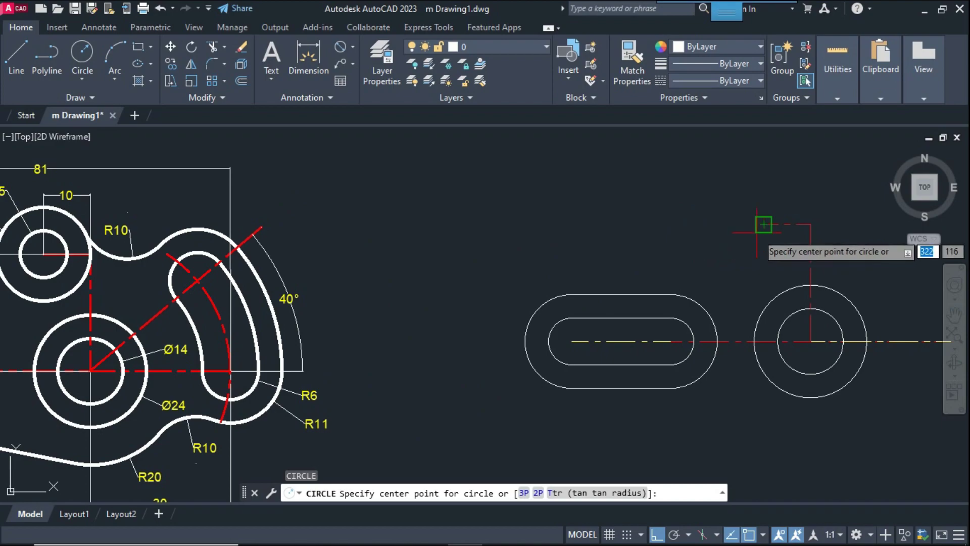
click(764, 224)
text(5)
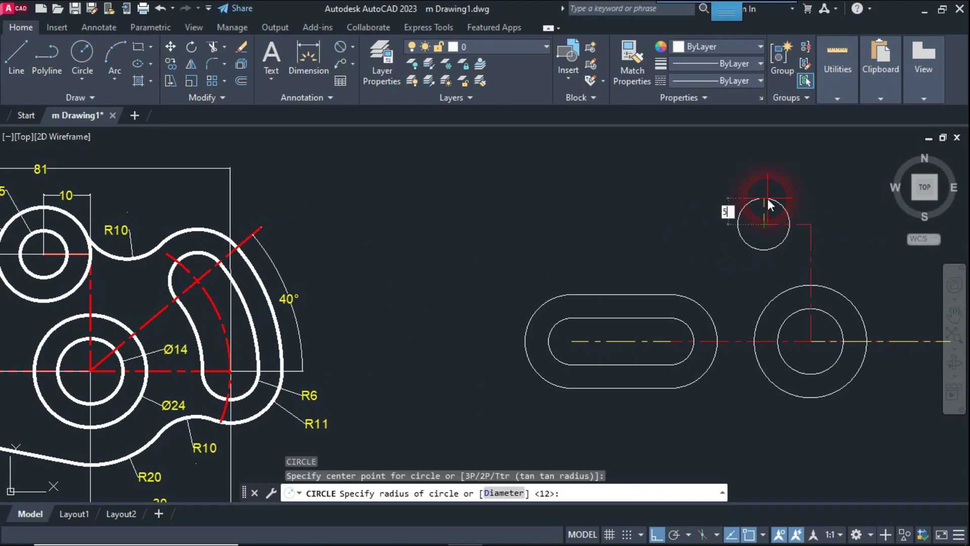
key(Return)
text(c)
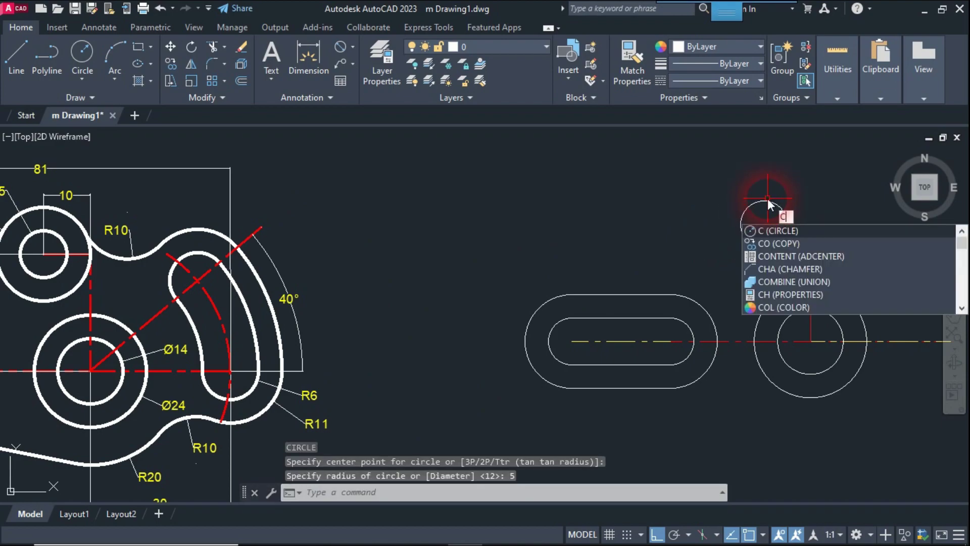
Add a concentric radius 10 circle around the R5 hole
key(Return)
click(764, 225)
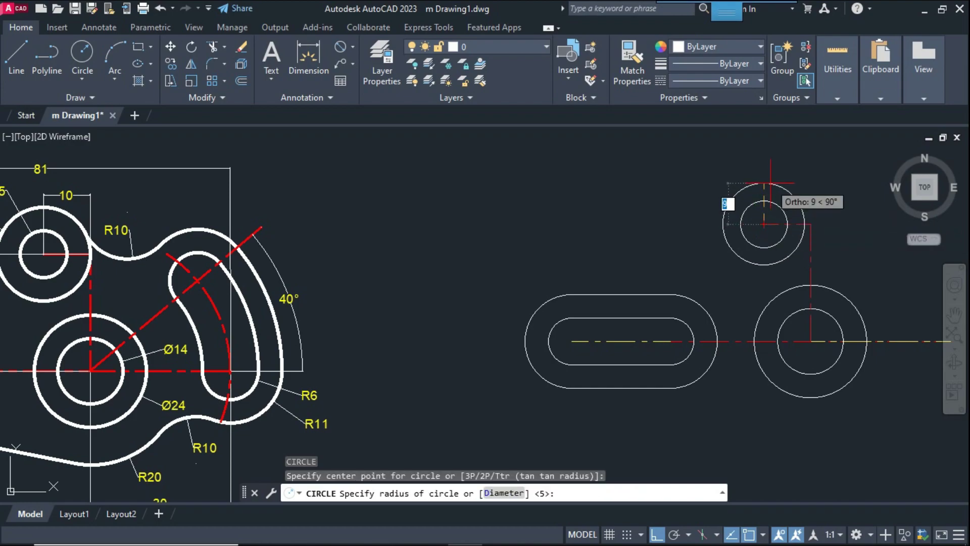
text(0)
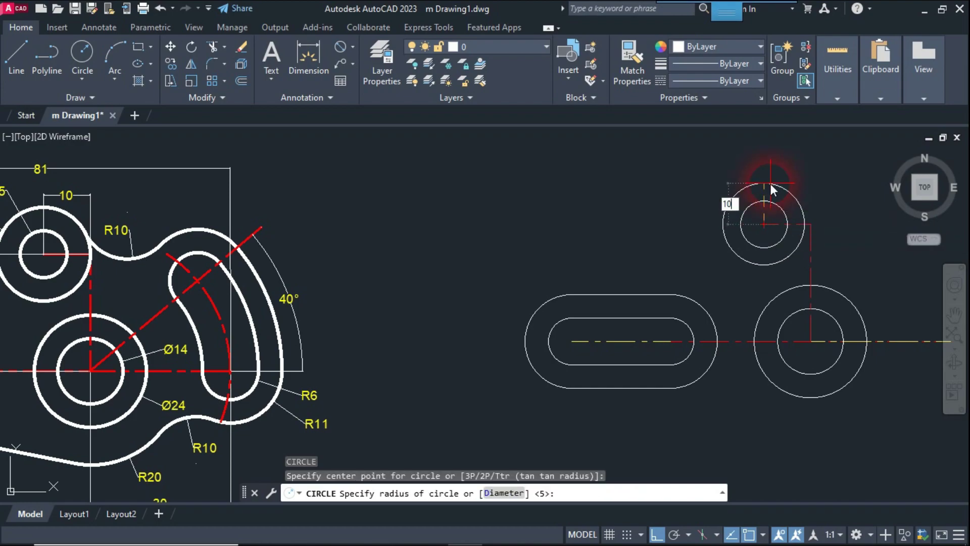
key(Return)
scroll(761, 195, down, 2)
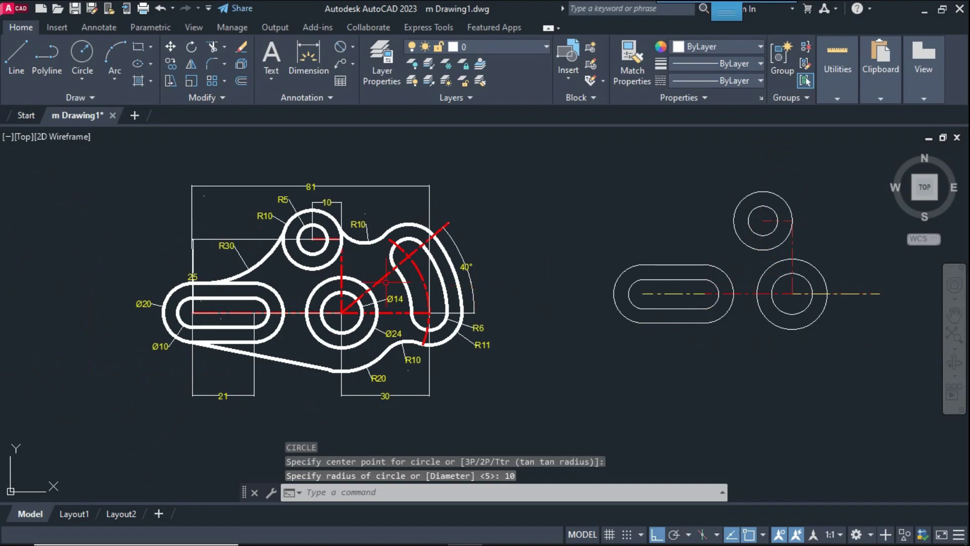
middle_drag(300, 232, 321, 246)
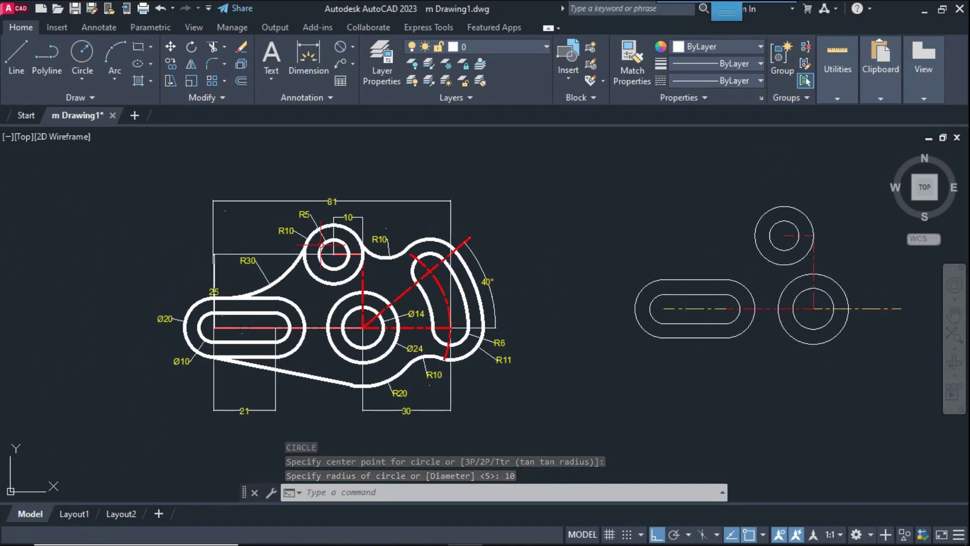
Draw a radius 6 circle centred on the yellow centreline's right end
scroll(322, 246, up, 2)
scroll(316, 251, down, 2)
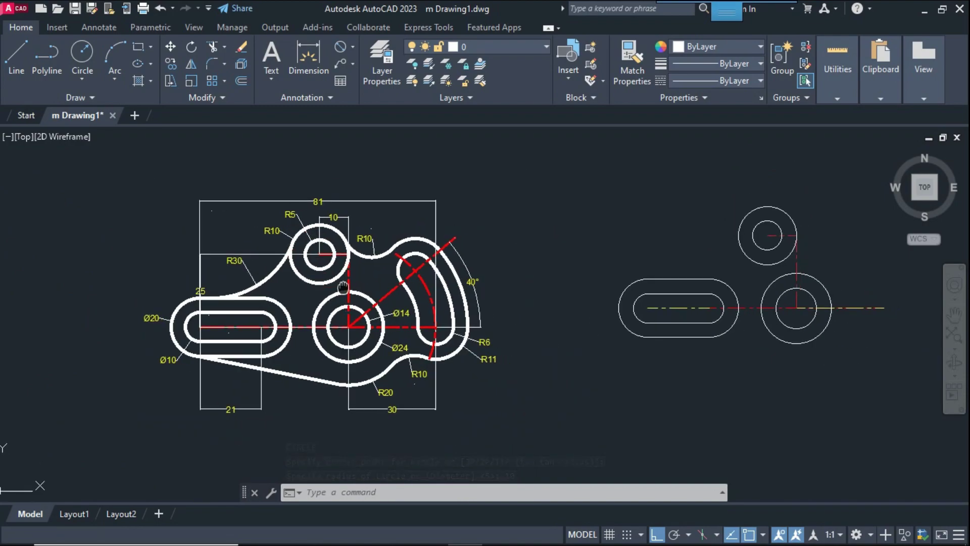
middle_drag(354, 283, 310, 270)
scroll(642, 291, up, 2)
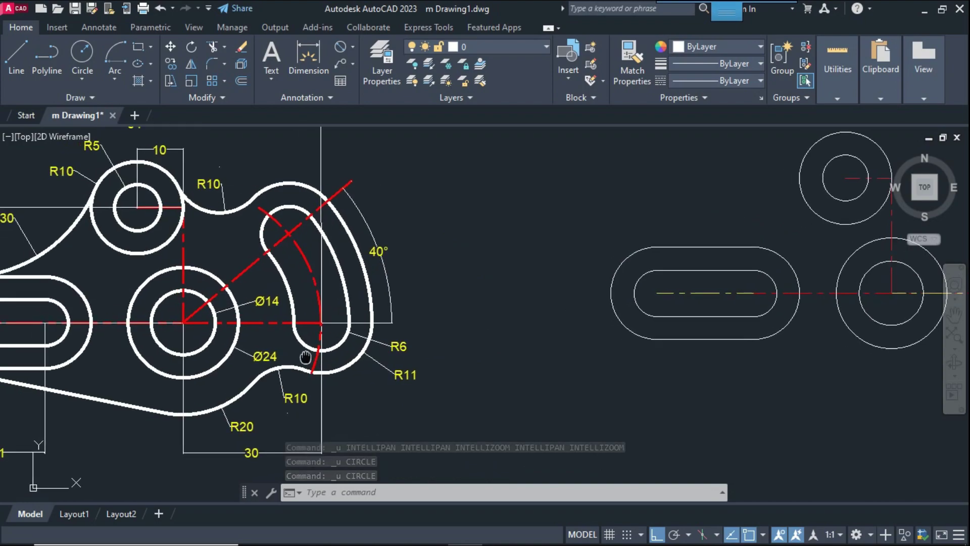
scroll(326, 348, up, 2)
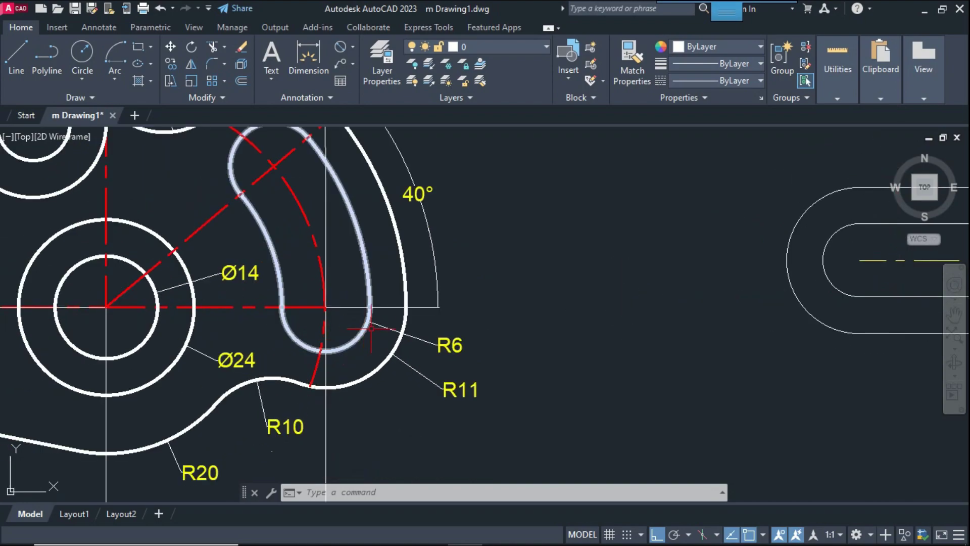
middle_drag(382, 310, 430, 334)
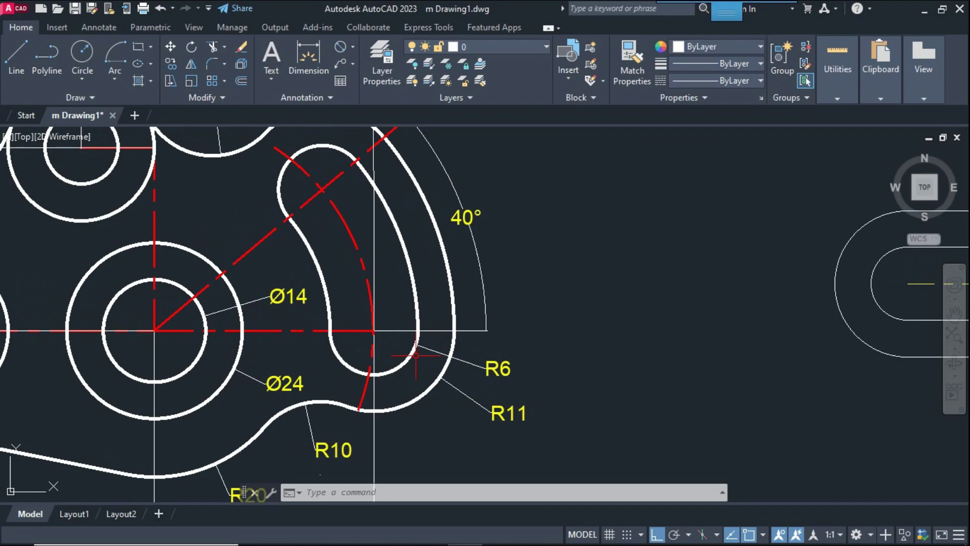
scroll(416, 355, down, 3)
middle_drag(591, 283, 464, 277)
scroll(464, 278, up, 1)
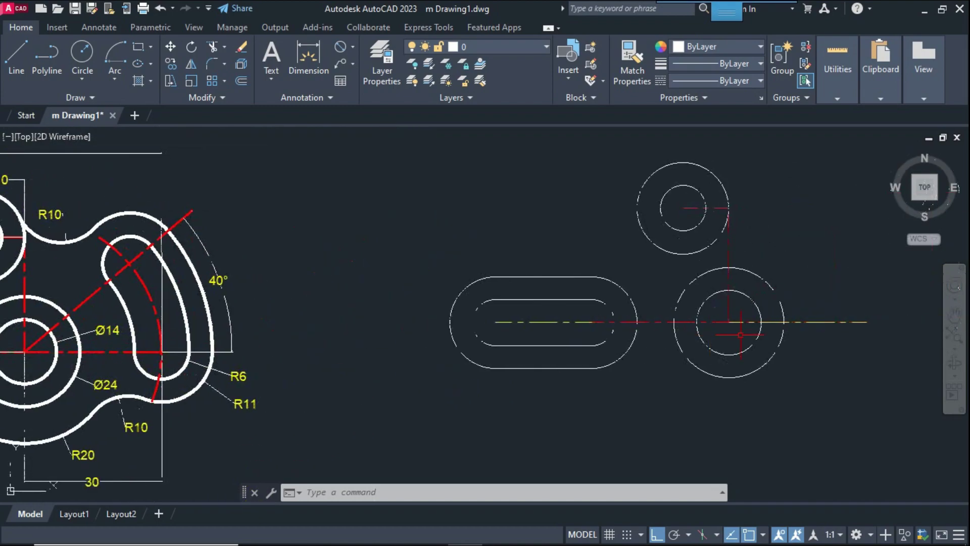
text(c)
key(Return)
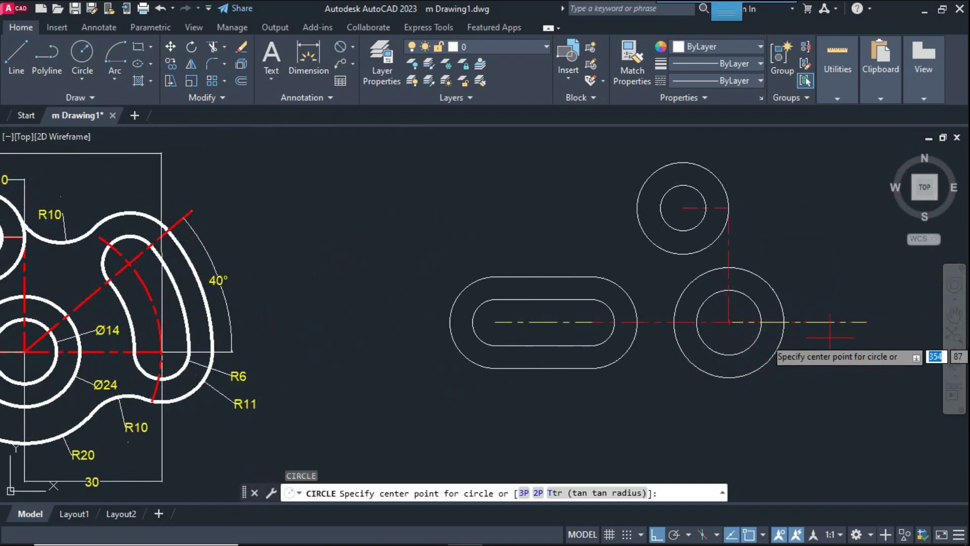
click(865, 317)
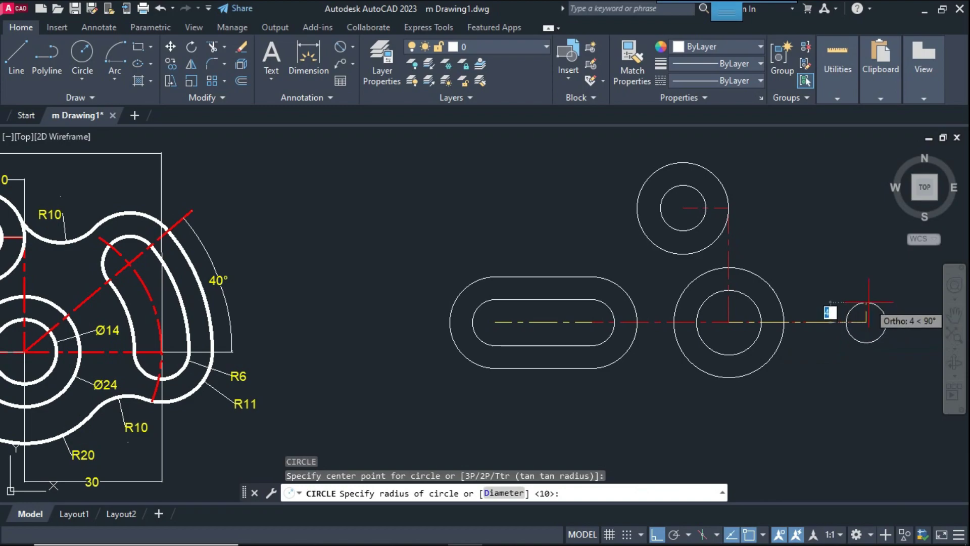
text(6)
key(Return)
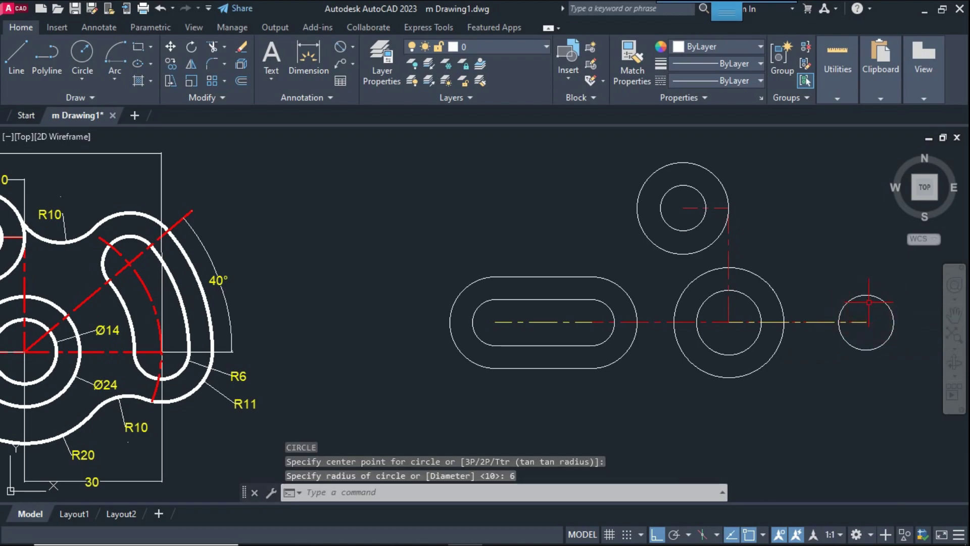
middle_drag(271, 347, 489, 344)
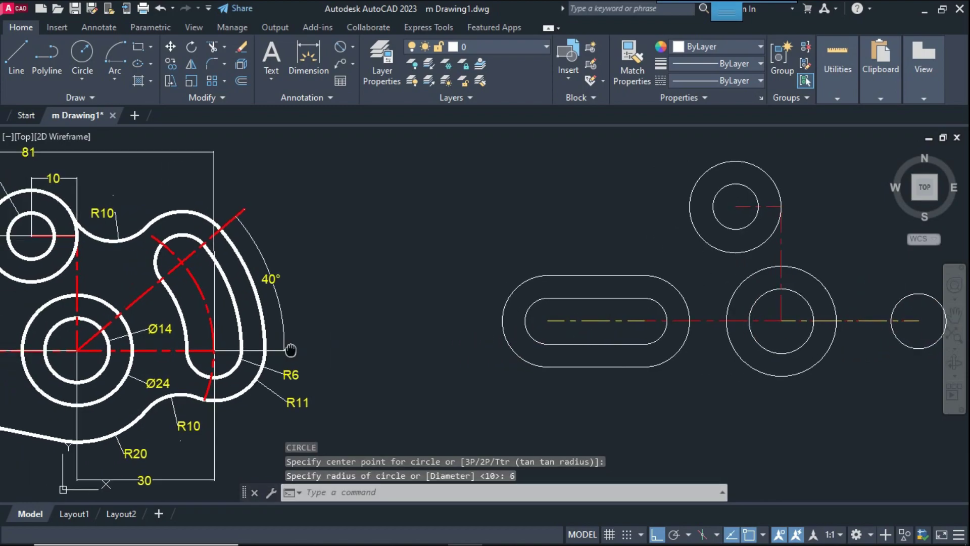
Draw a line from the central circle's centre at 40° up and right, with Ortho off
scroll(414, 316, up, 2)
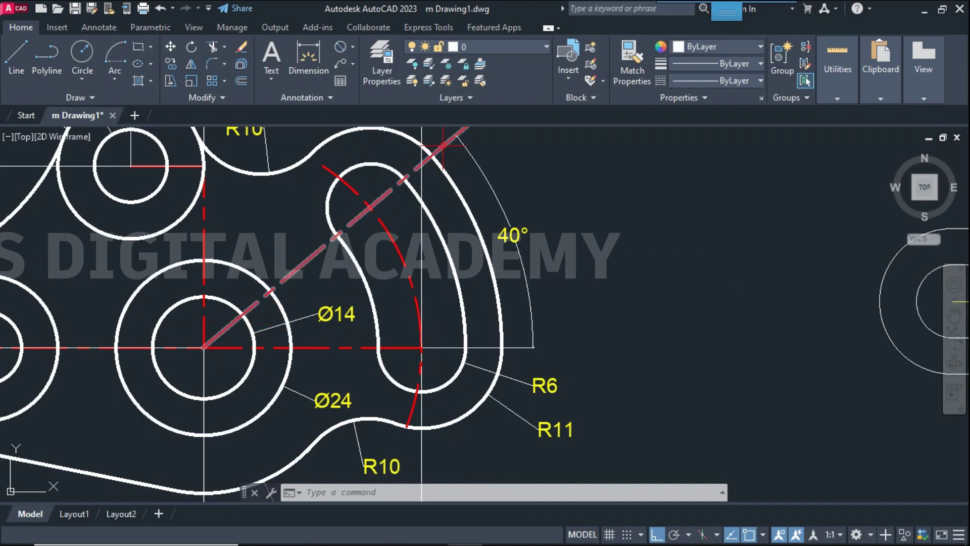
scroll(485, 244, down, 2)
middle_drag(701, 296, 414, 340)
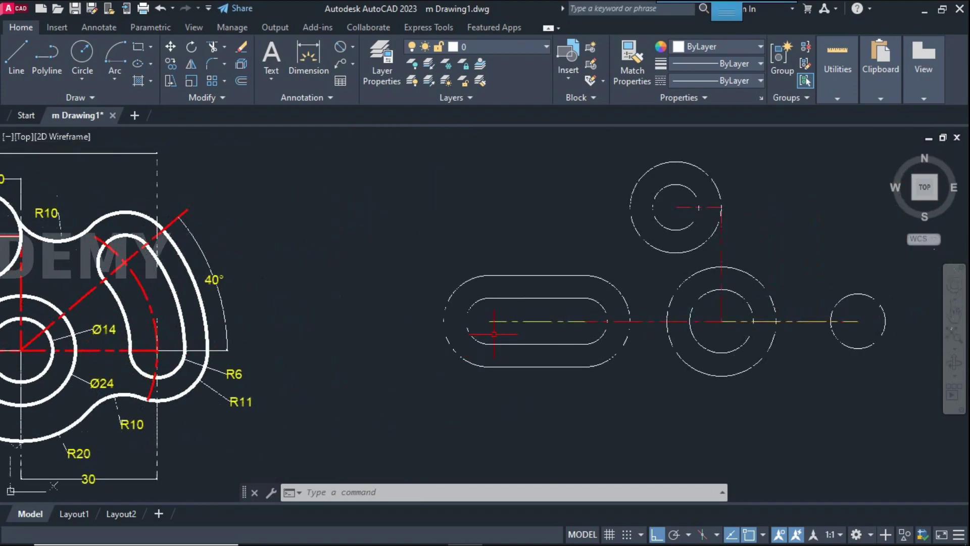
text(l)
key(Return)
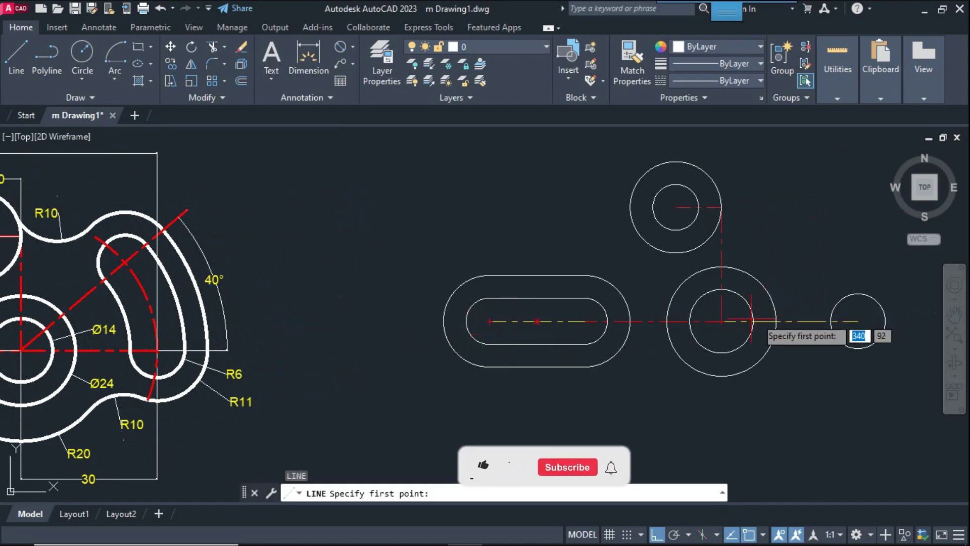
click(722, 321)
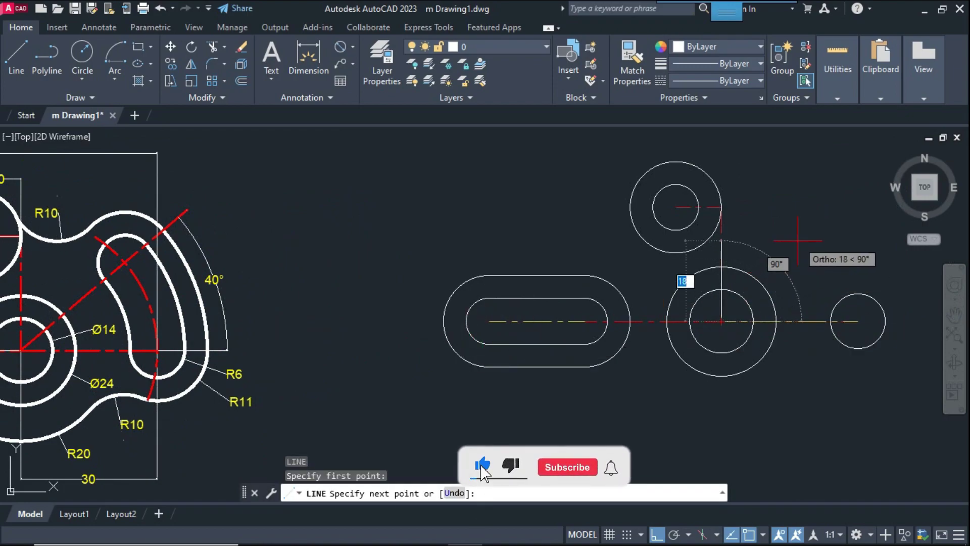
key(F8)
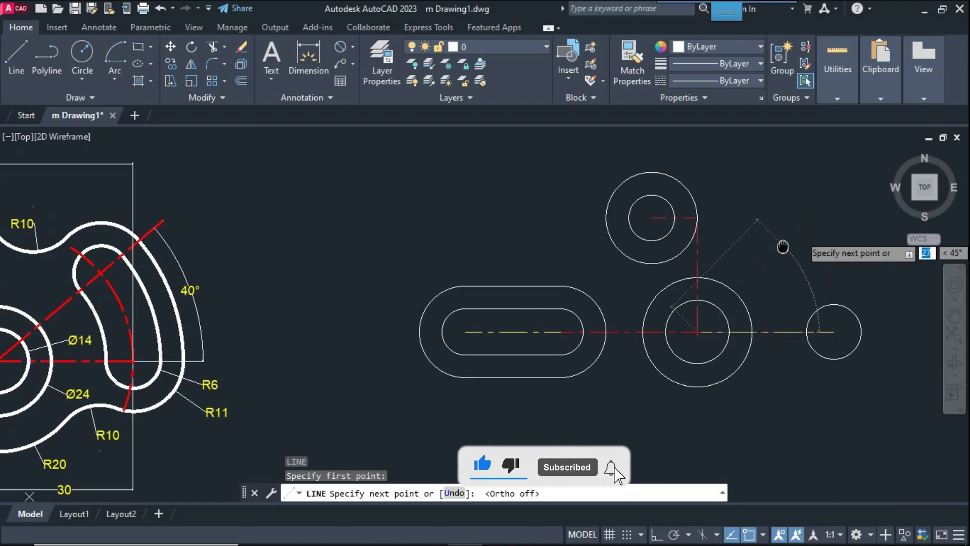
middle_drag(782, 245, 651, 298)
text(48)
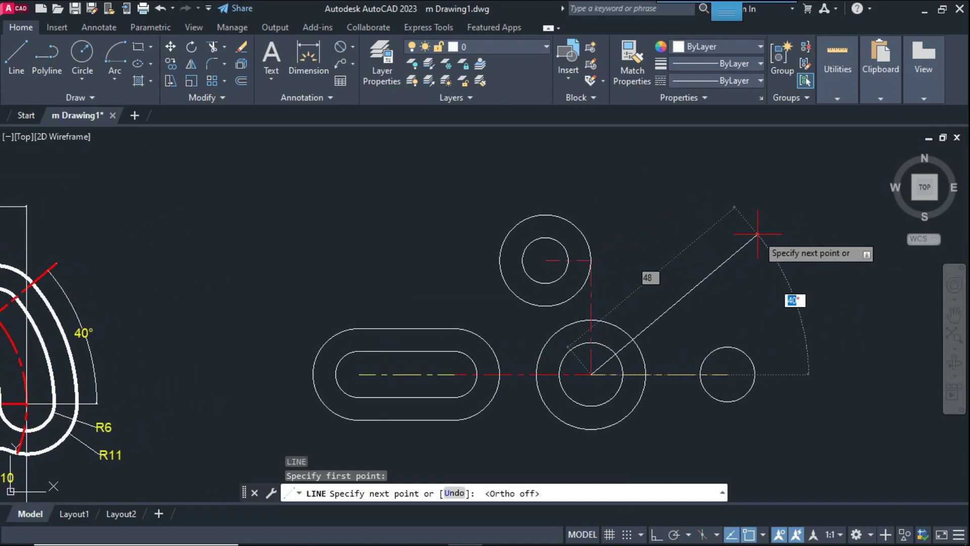
text(0)
key(Return)
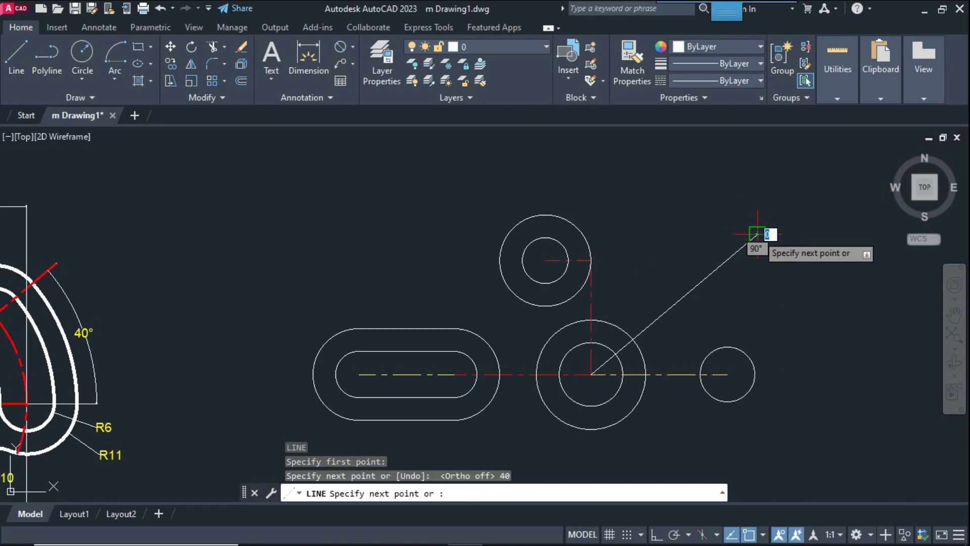
key(Return)
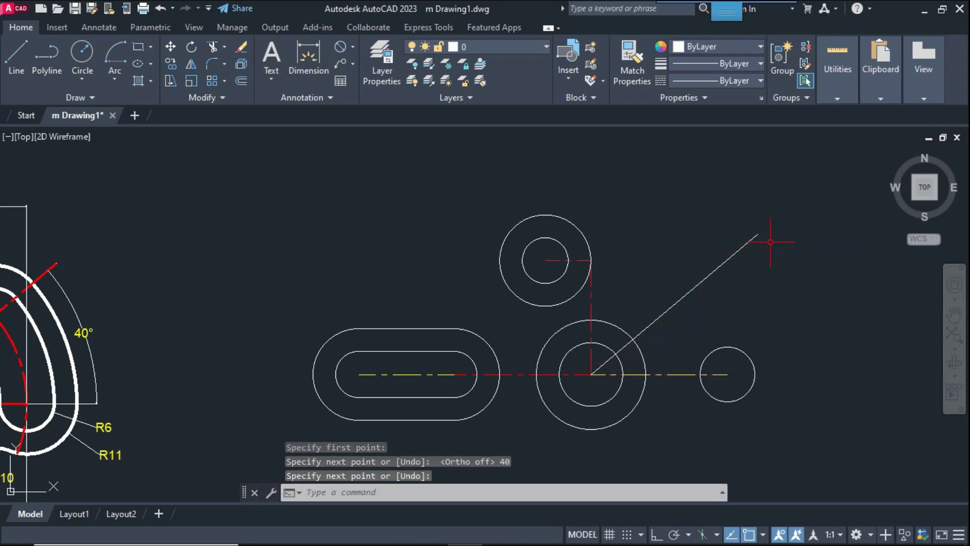
Review the reference drawing and recentre the view on the new geometry
scroll(750, 271, down, 2)
middle_drag(725, 298, 743, 270)
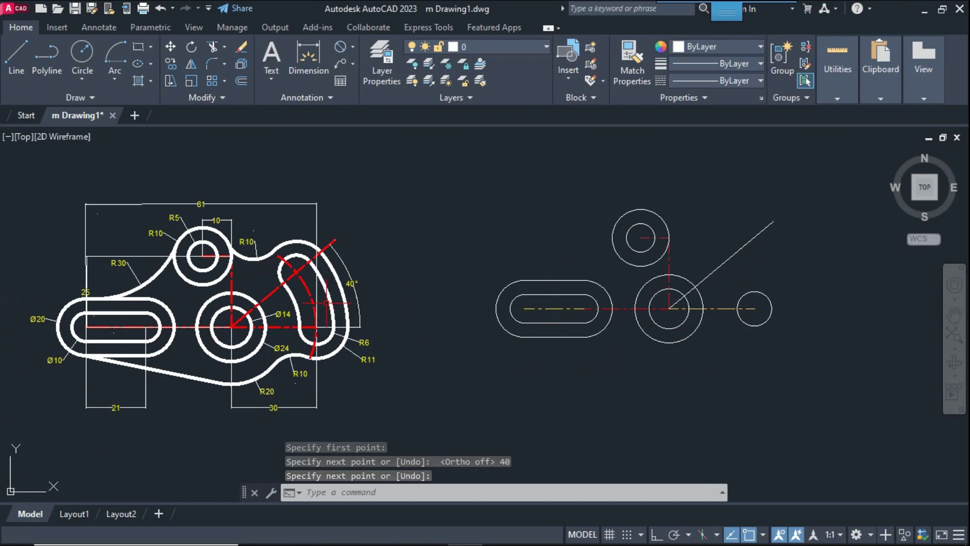
scroll(327, 303, up, 4)
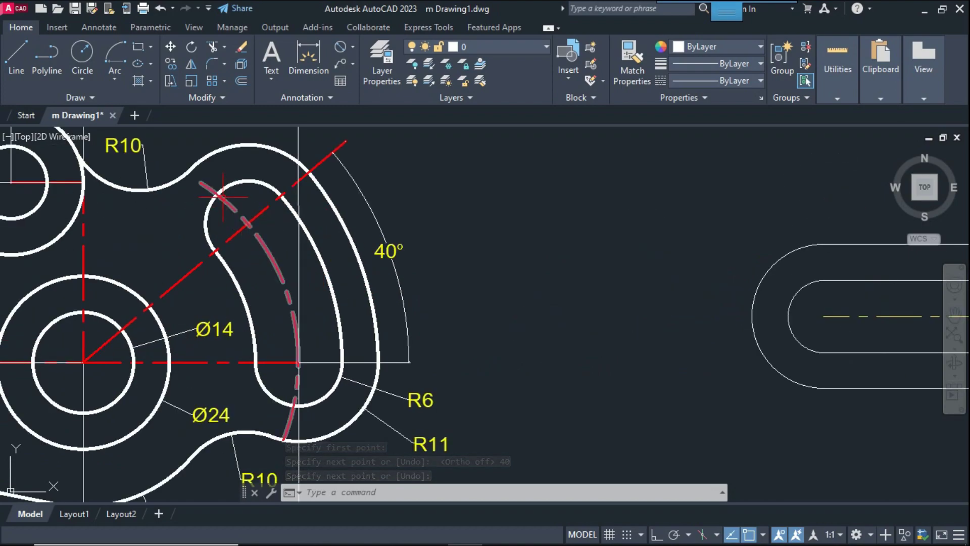
scroll(530, 282, down, 2)
mouse_move(530, 282)
middle_down()
mouse_move(461, 316)
mouse_move(397, 326)
middle_up()
middle_drag(560, 357, 479, 357)
key(Return)
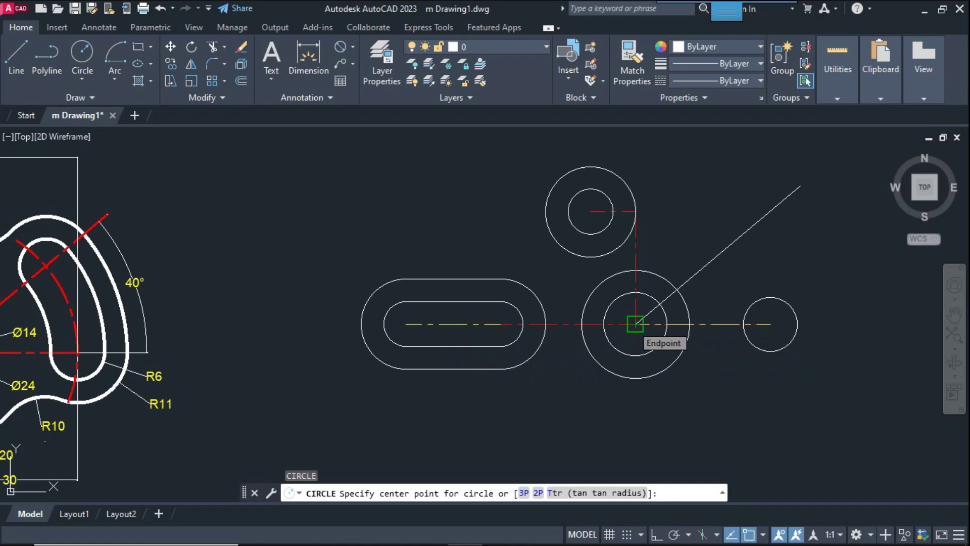
Draw a radius 30 circle about the central centre, through the right small circle's centre
click(635, 323)
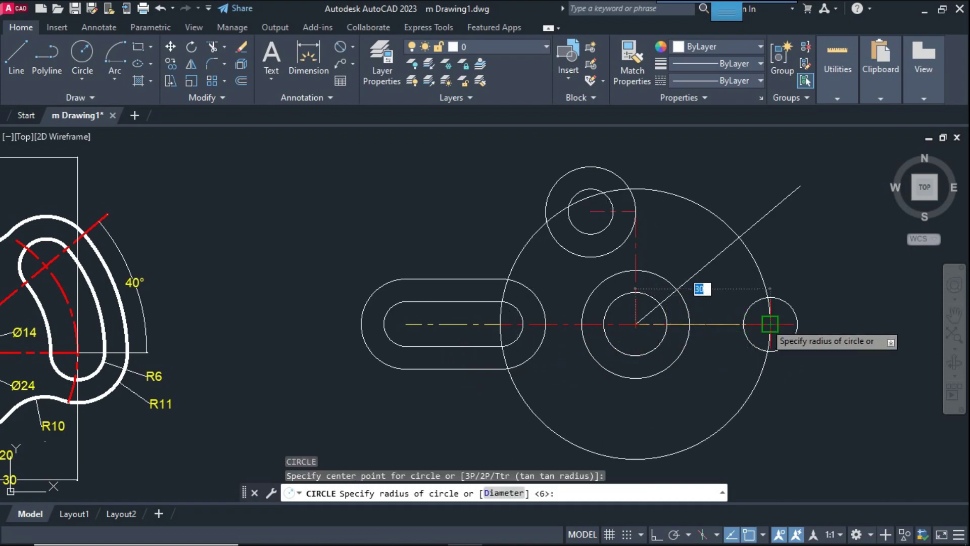
key(Return)
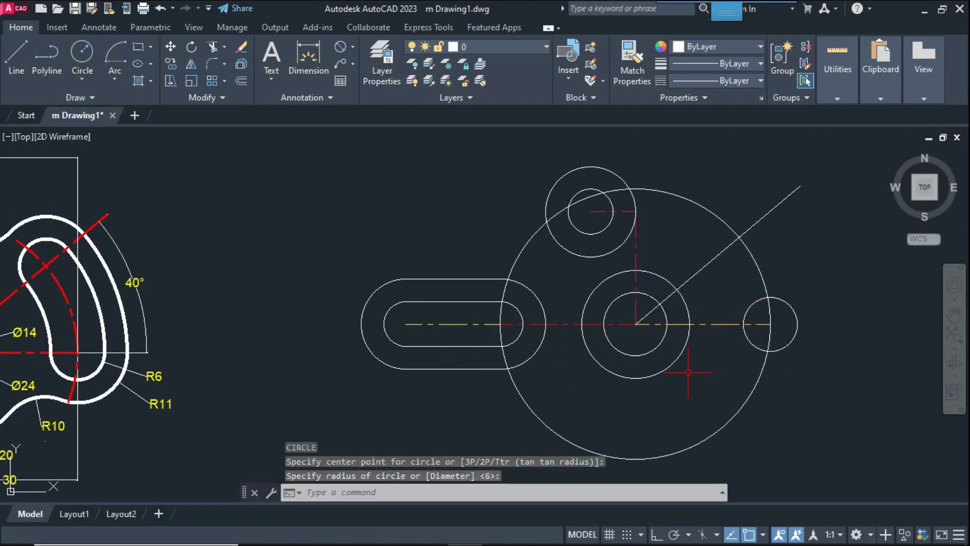
scroll(689, 375, down, 2)
scroll(273, 323, up, 2)
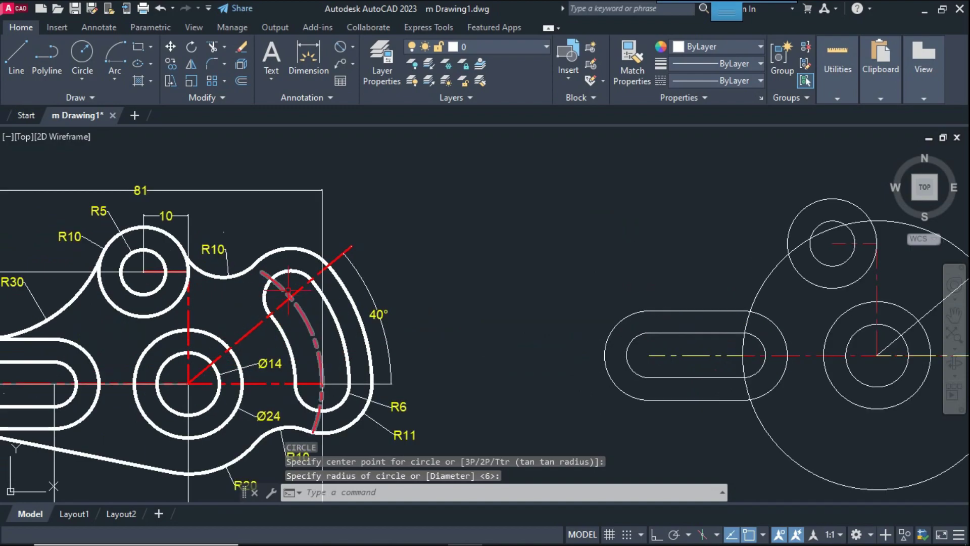
middle_drag(775, 312, 551, 341)
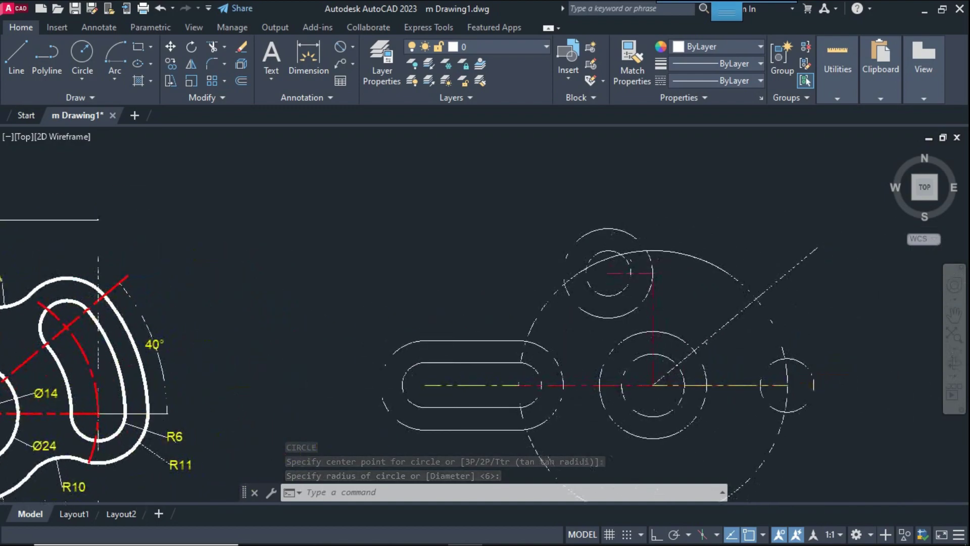
Draw a radius 6 circle where the R30 circle meets the 40° line
text(c)
key(Return)
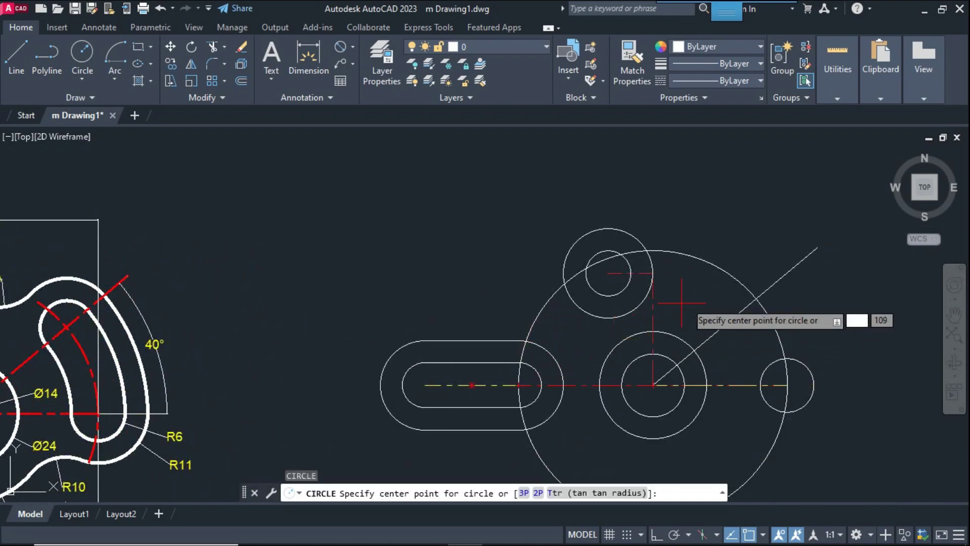
click(756, 299)
text(6)
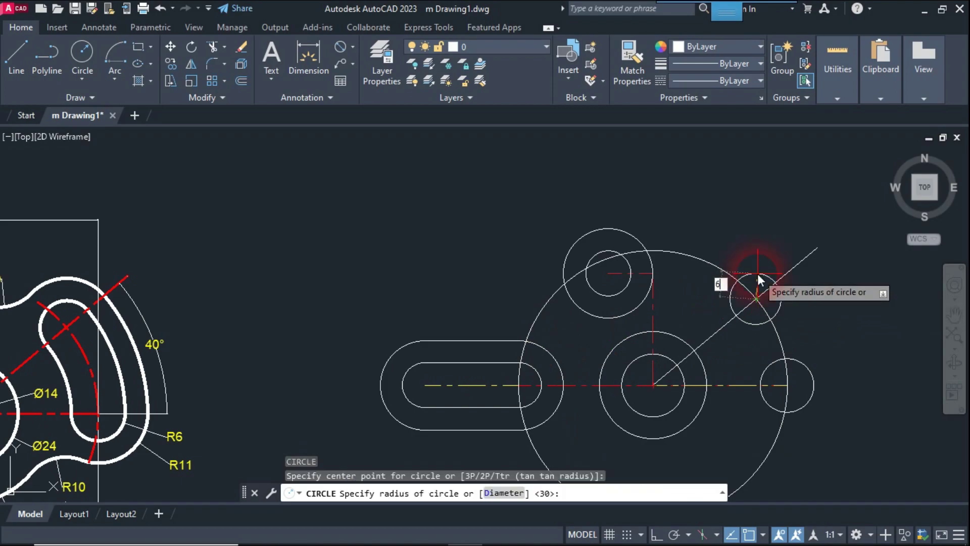
key(Return)
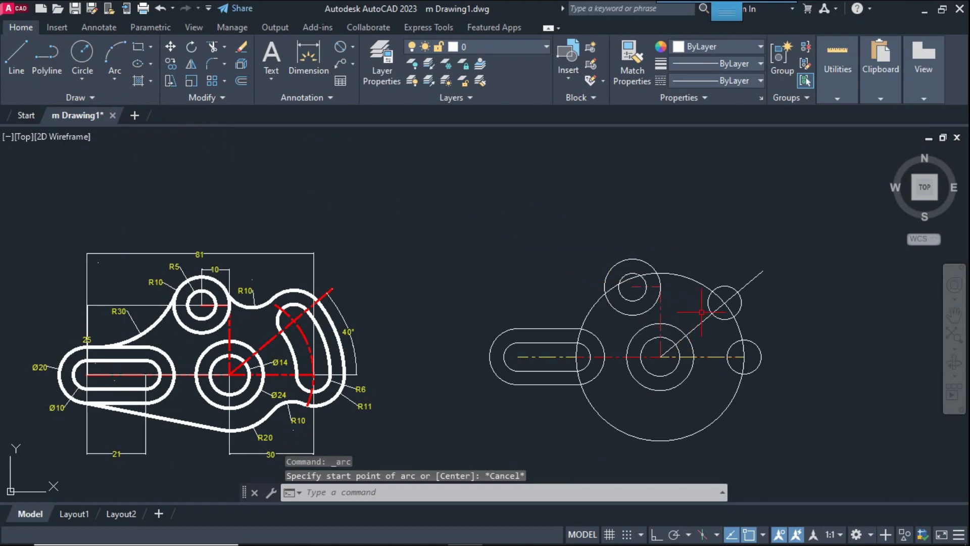
scroll(313, 334, up, 3)
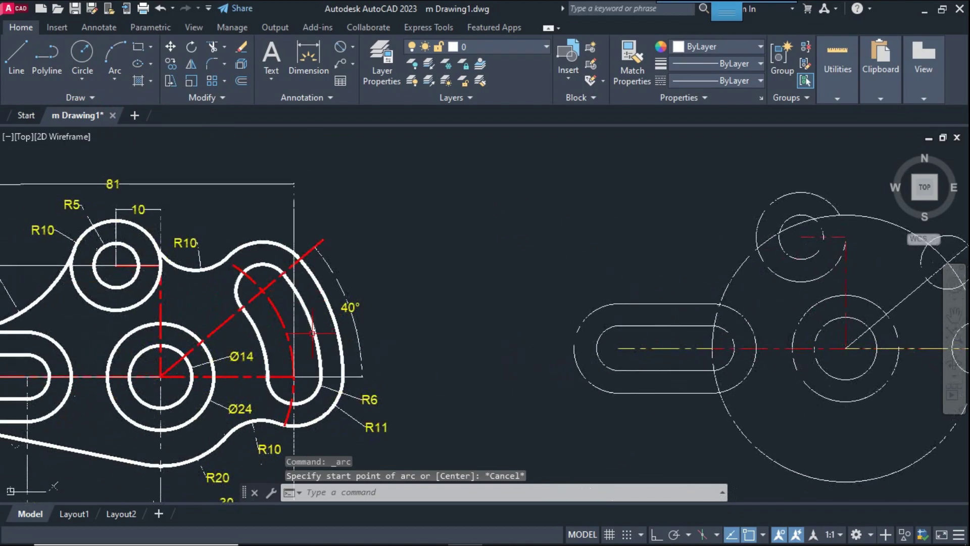
scroll(310, 326, down, 3)
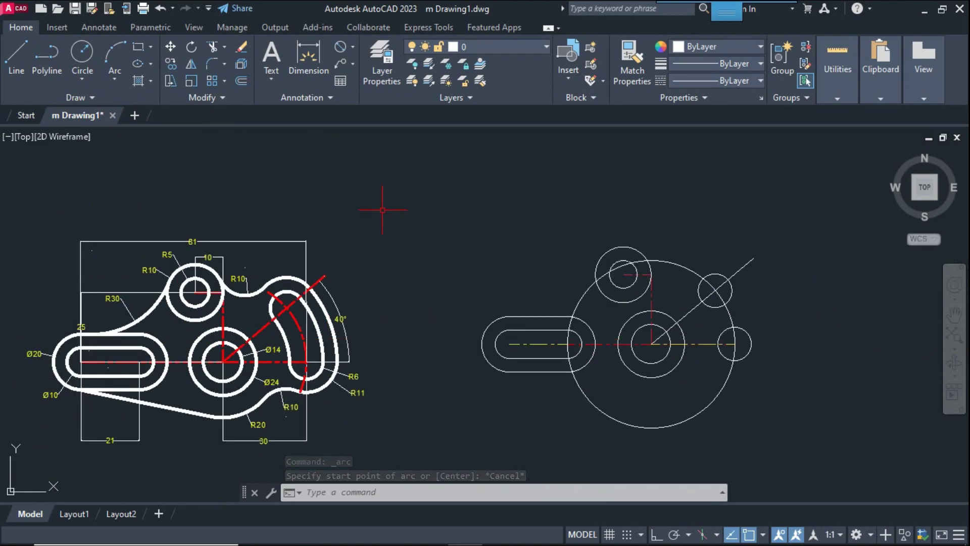
Draw a Center, Start, End arc from the right small circle to the upper-right one
click(116, 82)
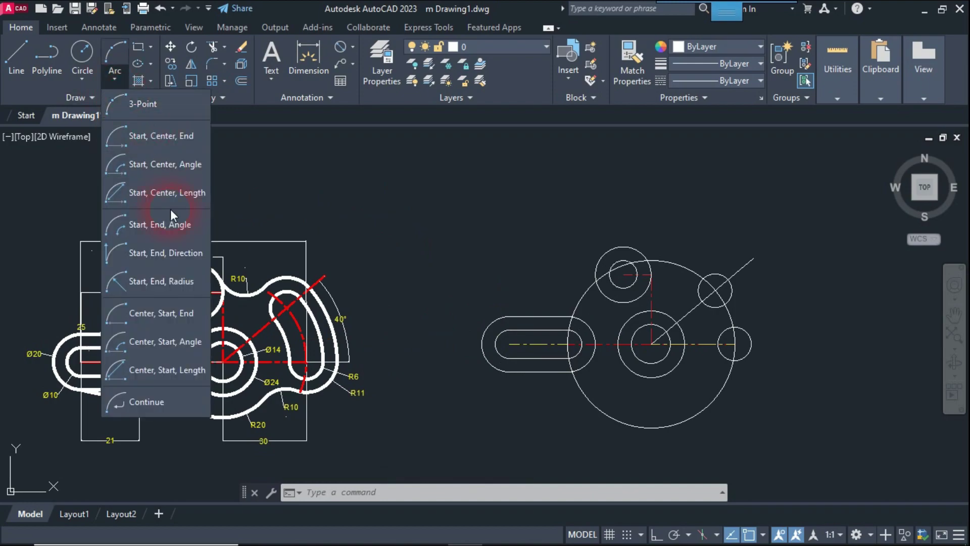
click(165, 322)
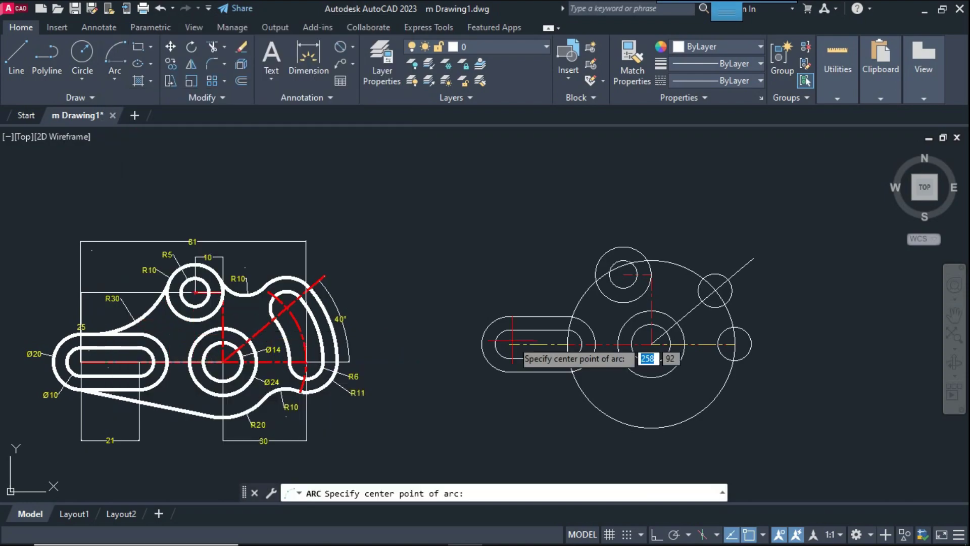
click(651, 344)
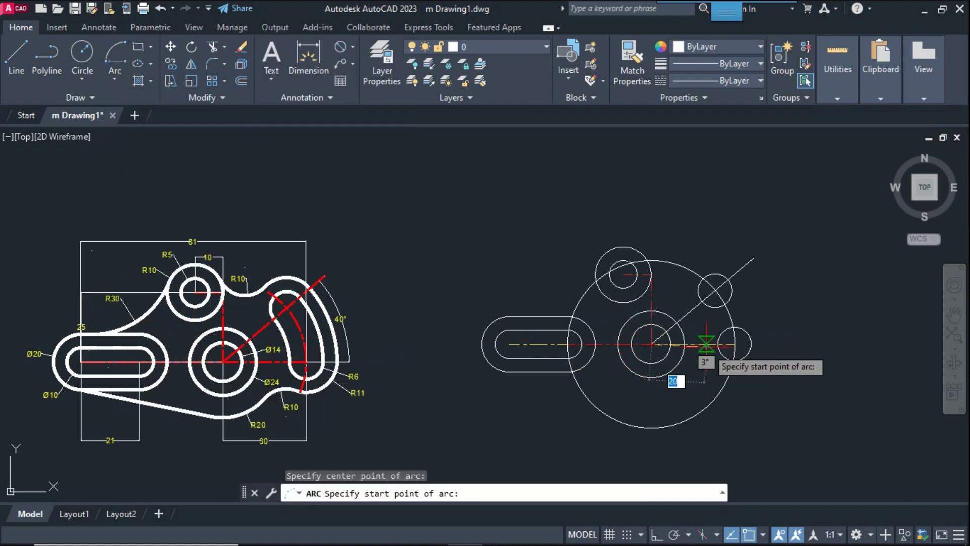
click(752, 344)
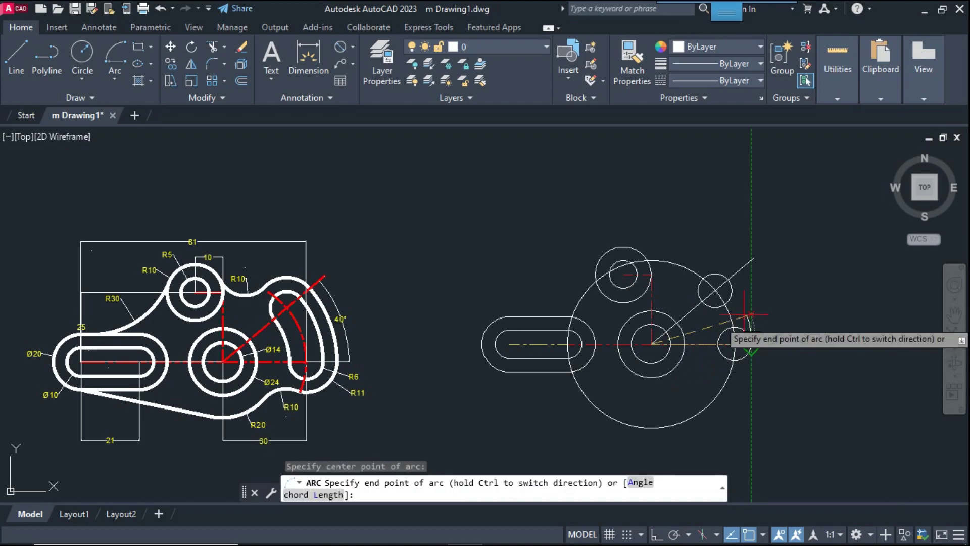
click(729, 274)
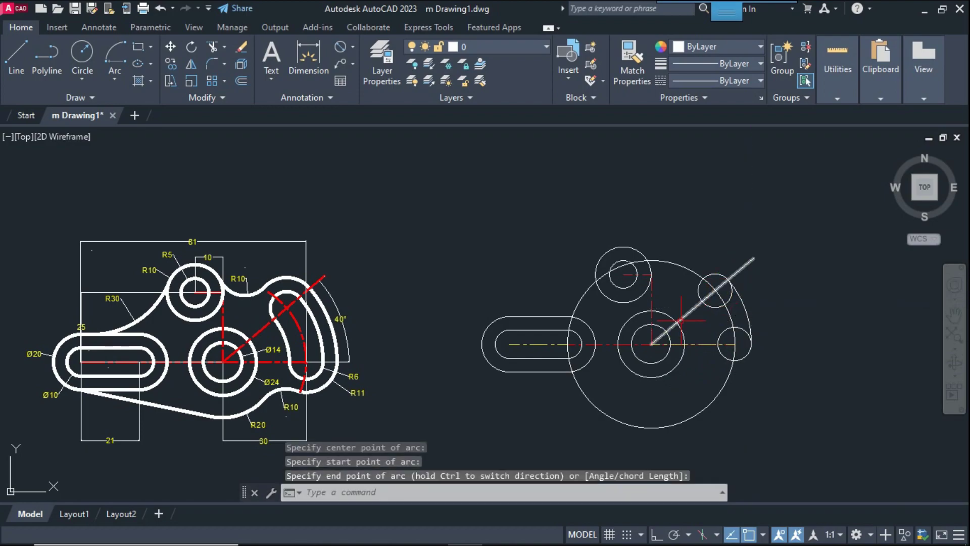
scroll(230, 356, up, 4)
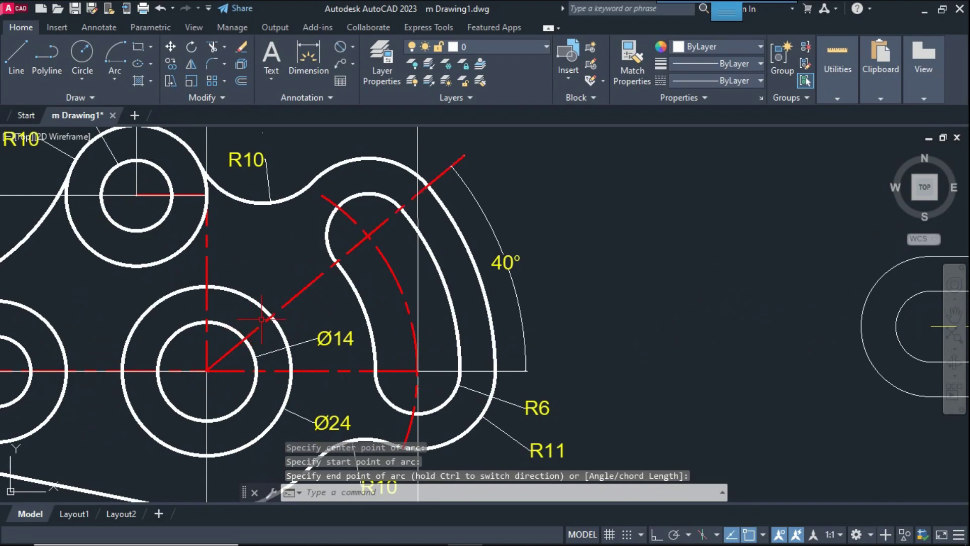
scroll(706, 337, down, 2)
middle_drag(706, 336, 505, 340)
scroll(539, 343, down, 2)
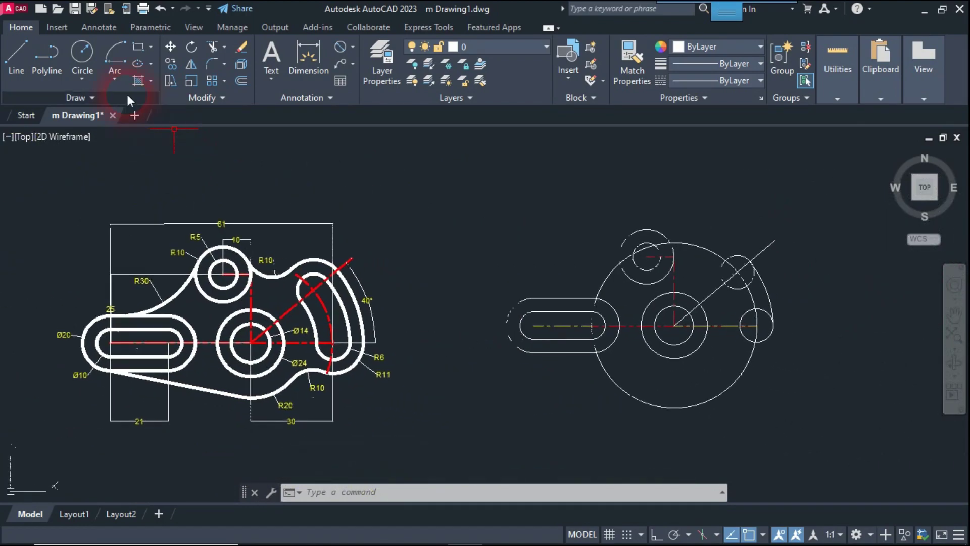
Redraw the outer slot arc with Center, Start, Angle, ending on the 40° line
click(116, 80)
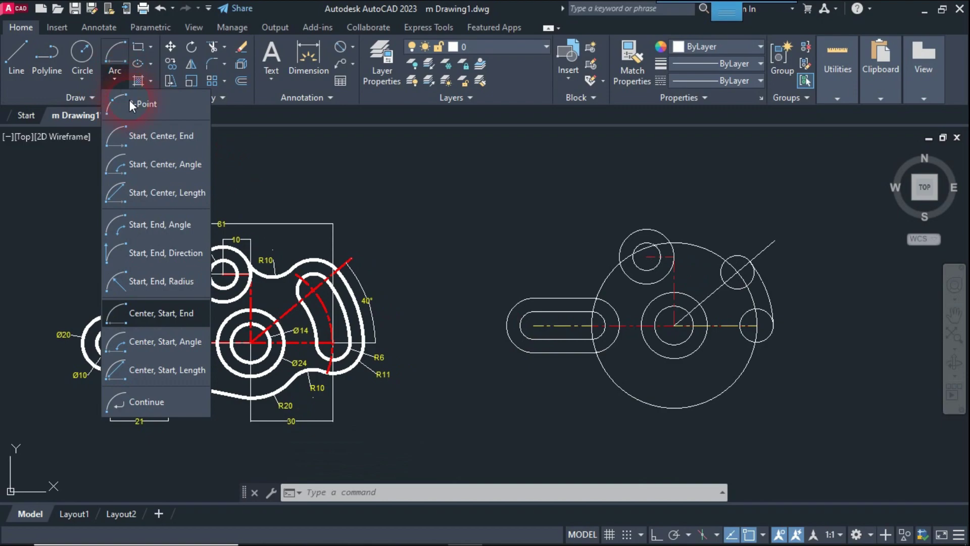
click(155, 350)
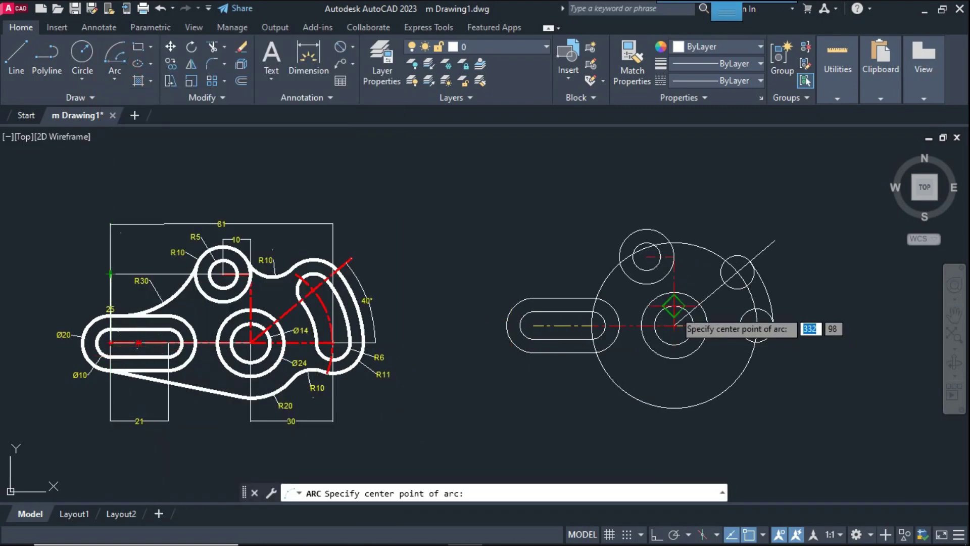
scroll(674, 325, up, 4)
click(667, 347)
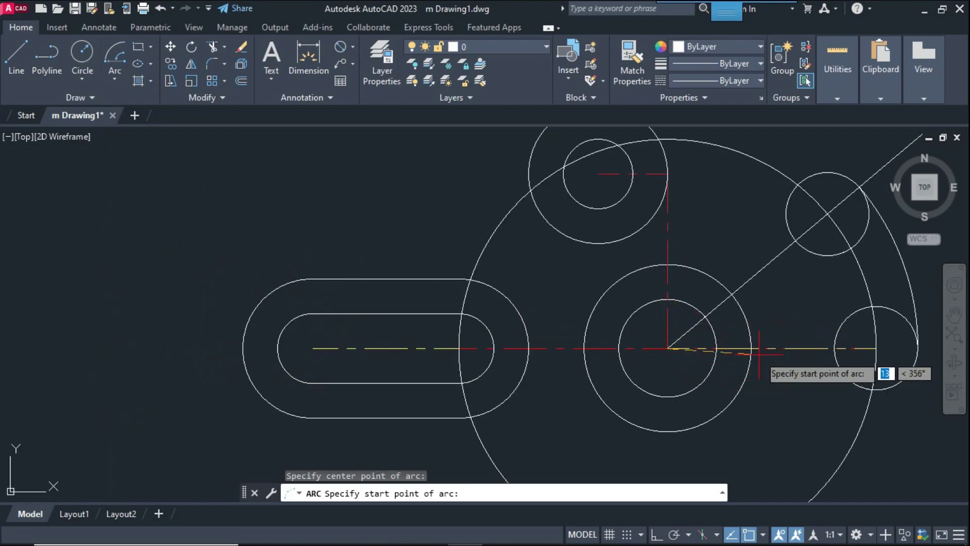
click(835, 348)
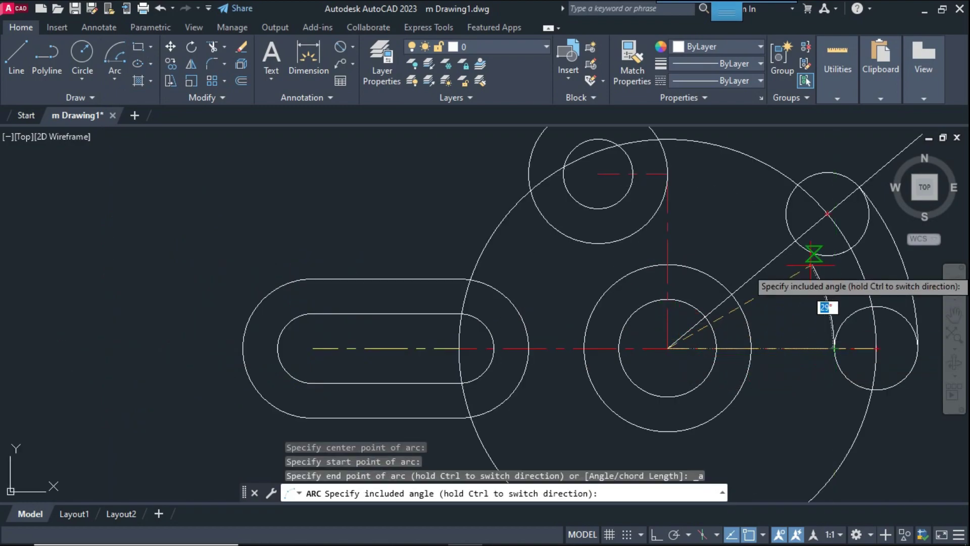
click(799, 235)
scroll(746, 309, down, 2)
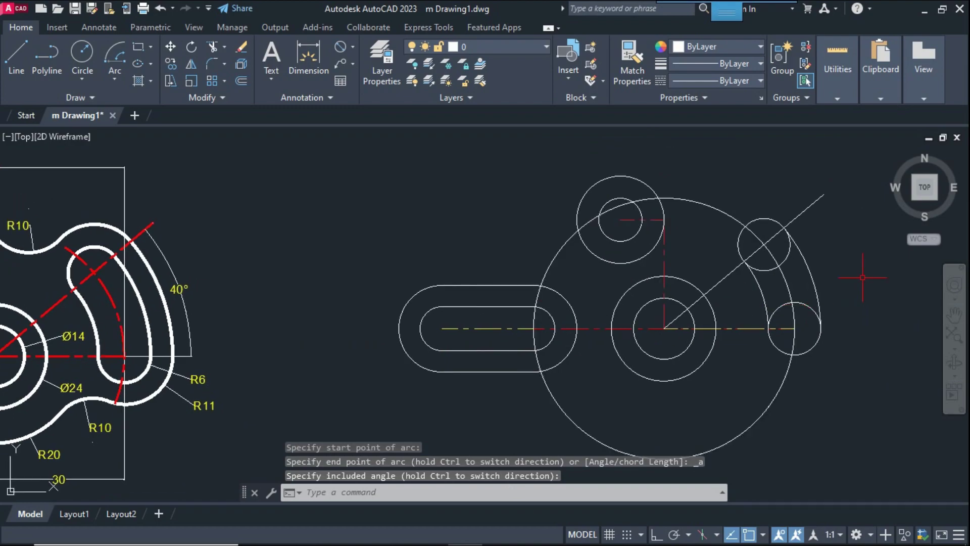
text(TR)
Trim the inner halves of both radius 6 circles between the slot arcs
key(Return)
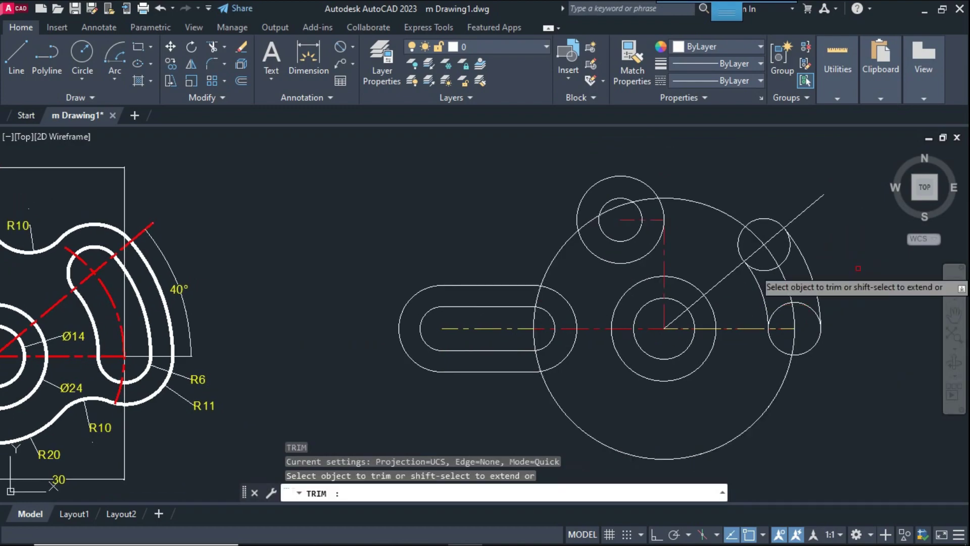
click(763, 269)
click(777, 309)
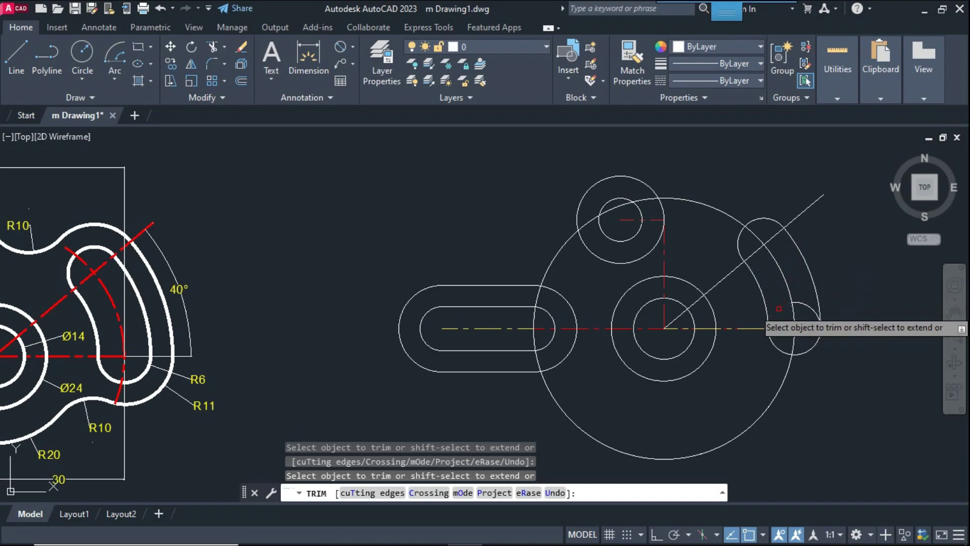
right_click(850, 272)
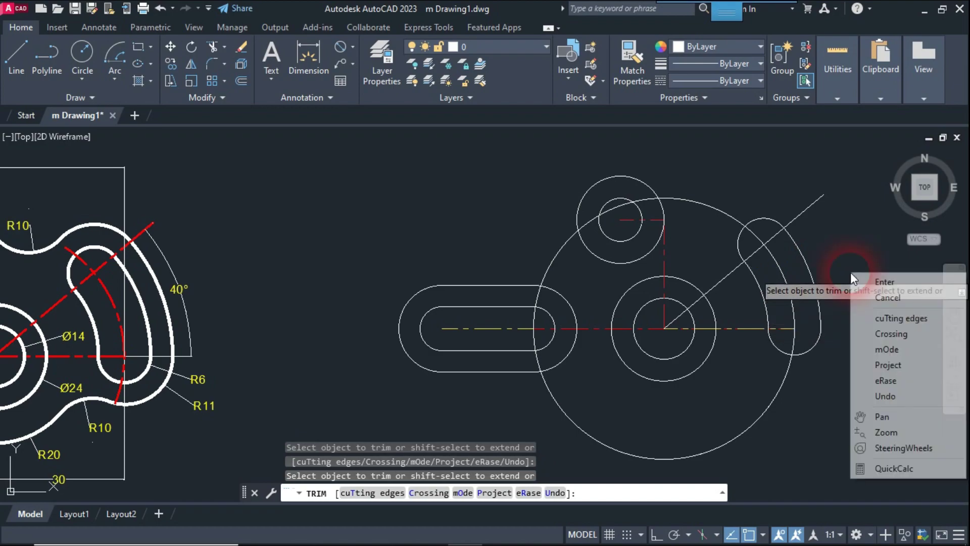
click(856, 278)
middle_drag(852, 298, 811, 301)
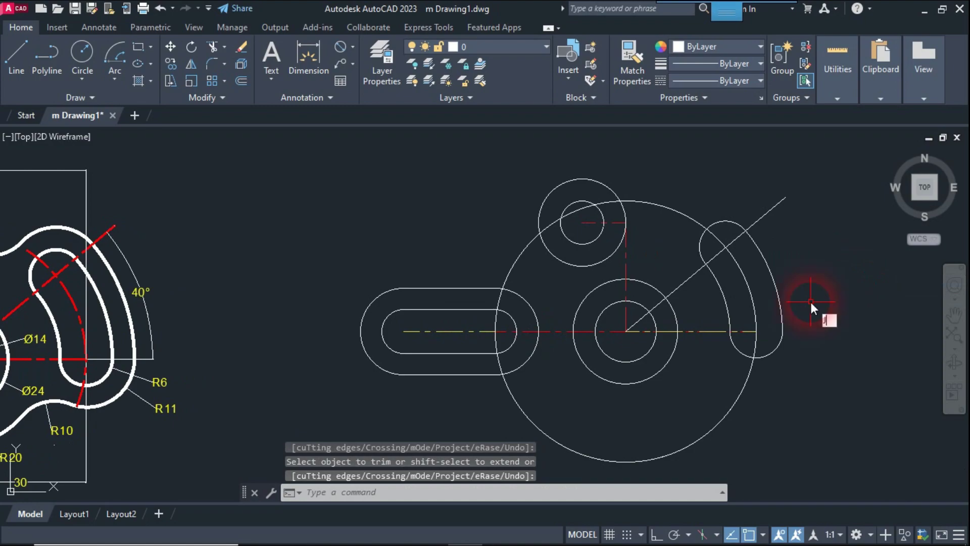
Join the outer, top, inner and bottom arcs into one slot polyline
key(Return)
click(778, 293)
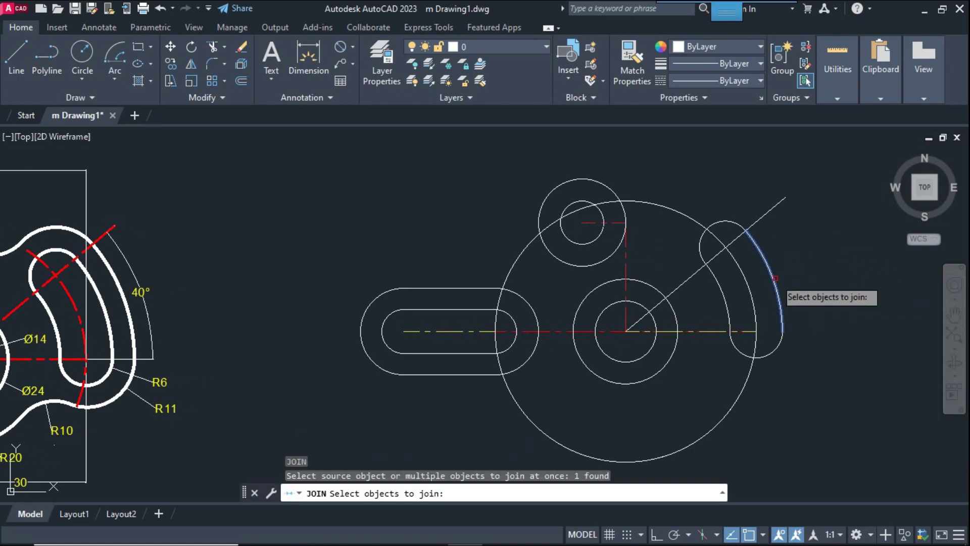
click(740, 229)
click(717, 288)
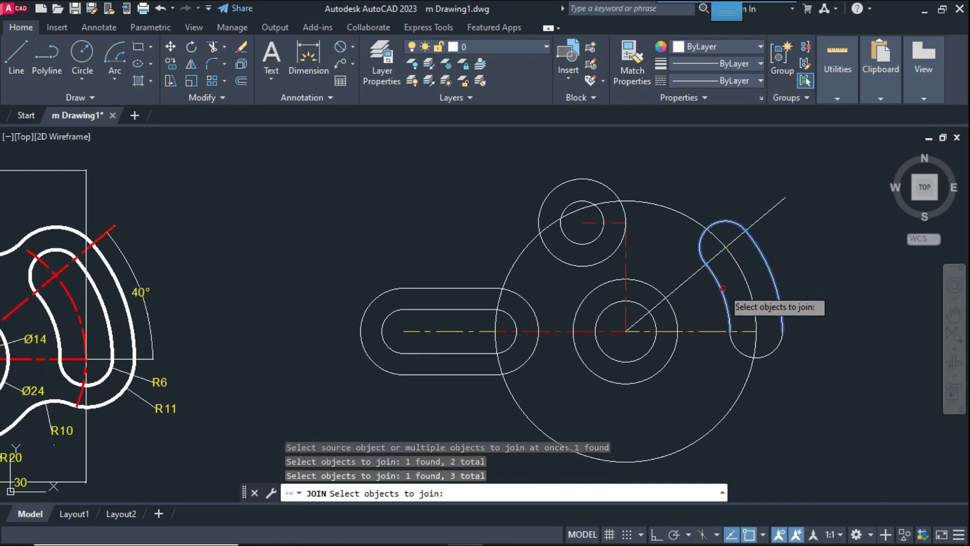
click(742, 348)
key(Return)
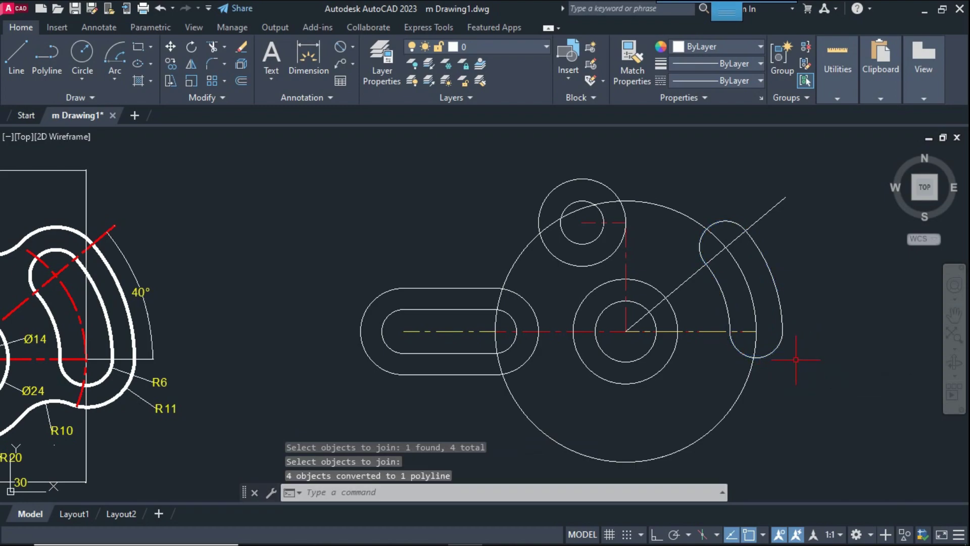
scroll(230, 398, up, 2)
scroll(314, 353, up, 2)
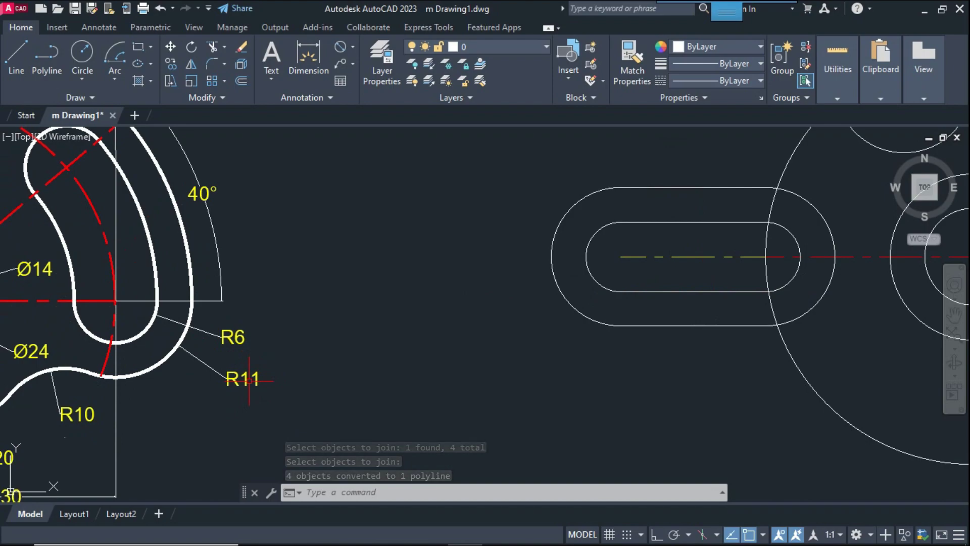
scroll(249, 381, down, 3)
scroll(411, 383, down, 2)
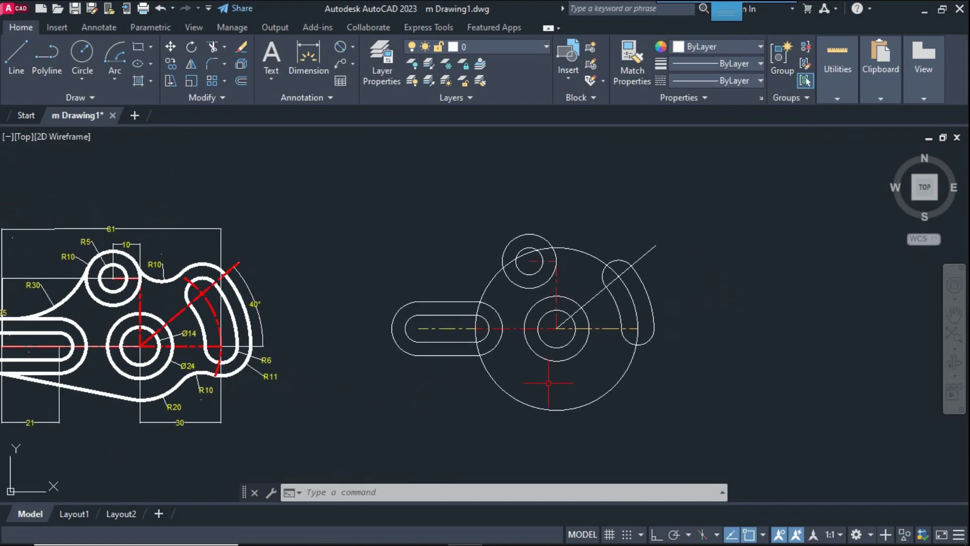
Offset the curved slot outline 5 units outward
text(co)
key(Return)
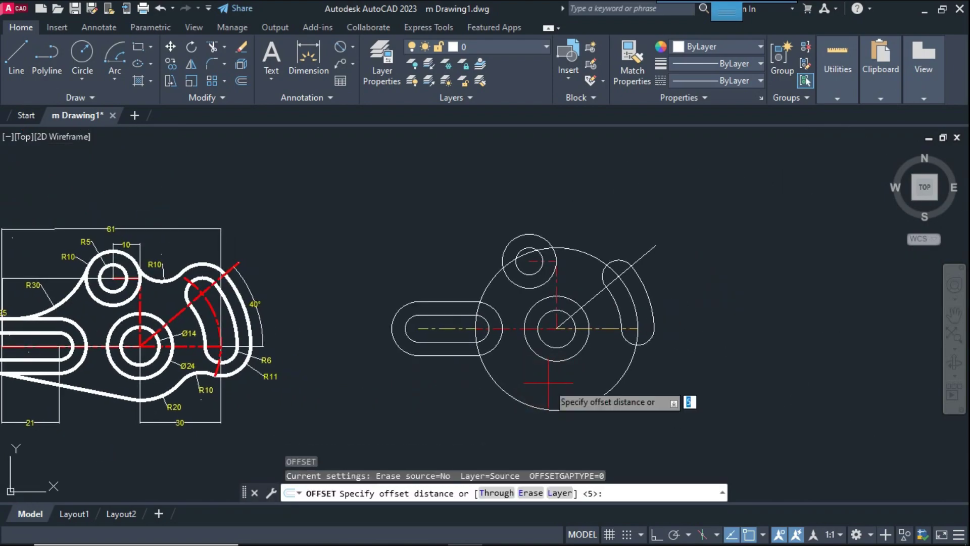
key(Return)
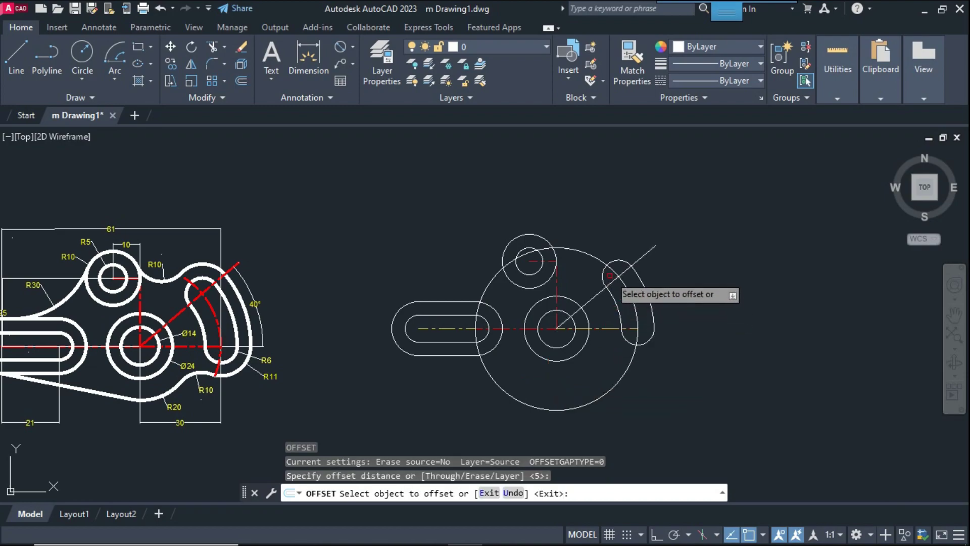
click(616, 259)
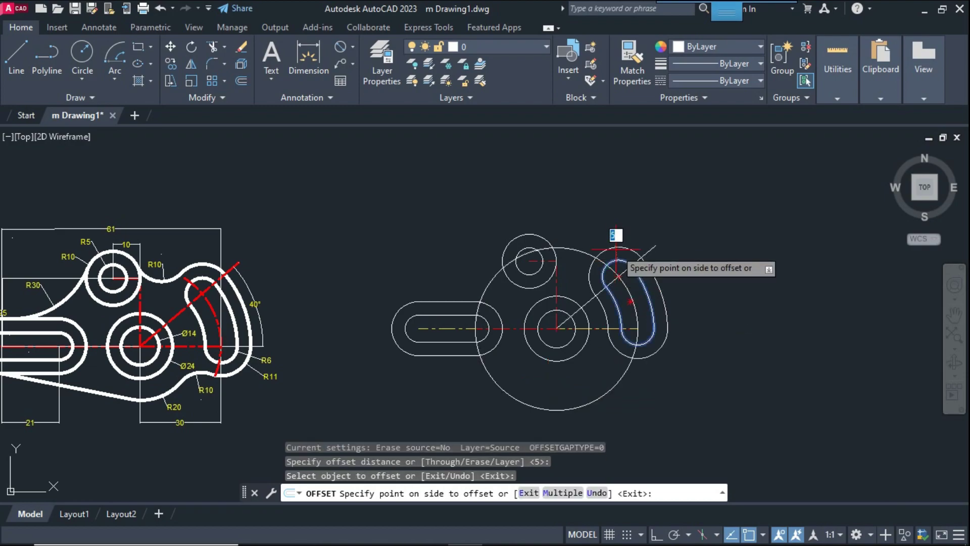
right_click(679, 277)
click(694, 286)
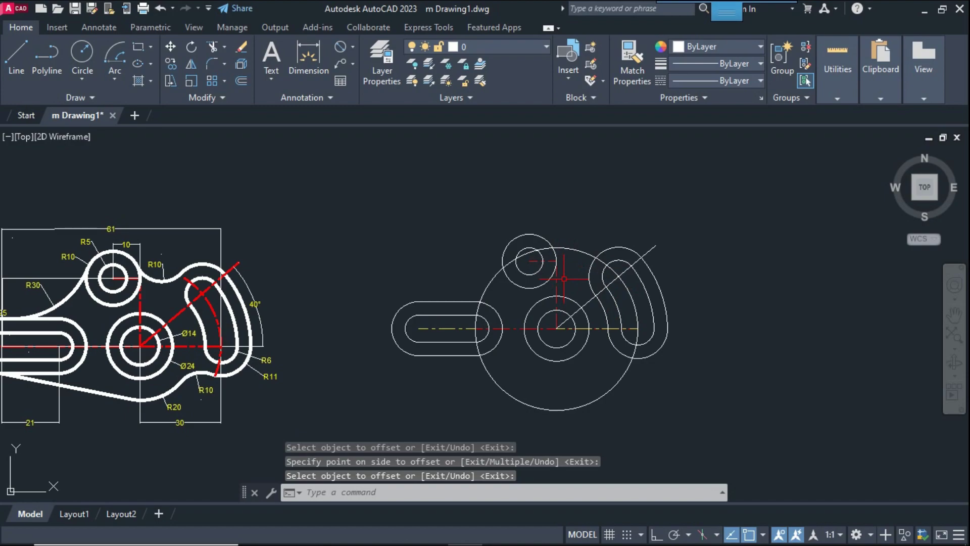
Trim the large R30 circle's top-right and lower arcs around the slot
key(Return)
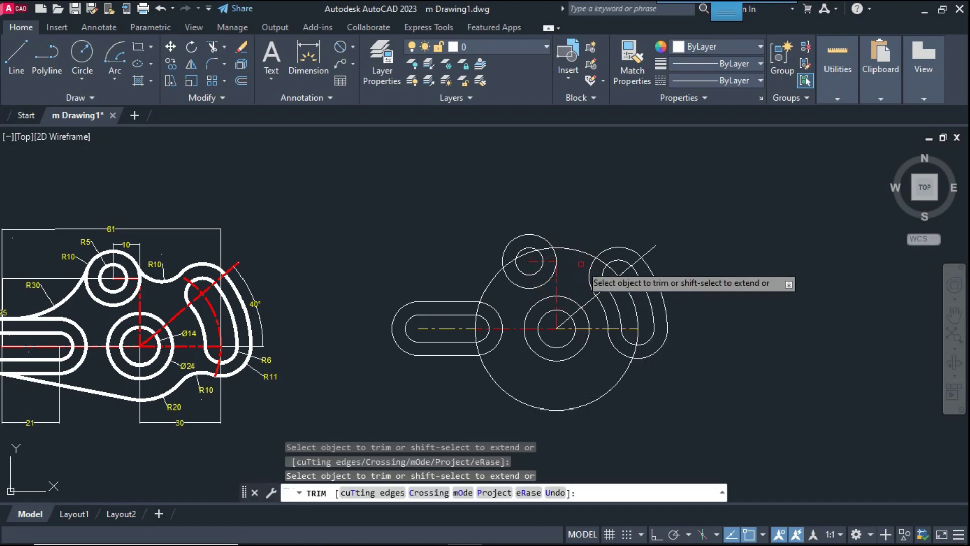
click(578, 250)
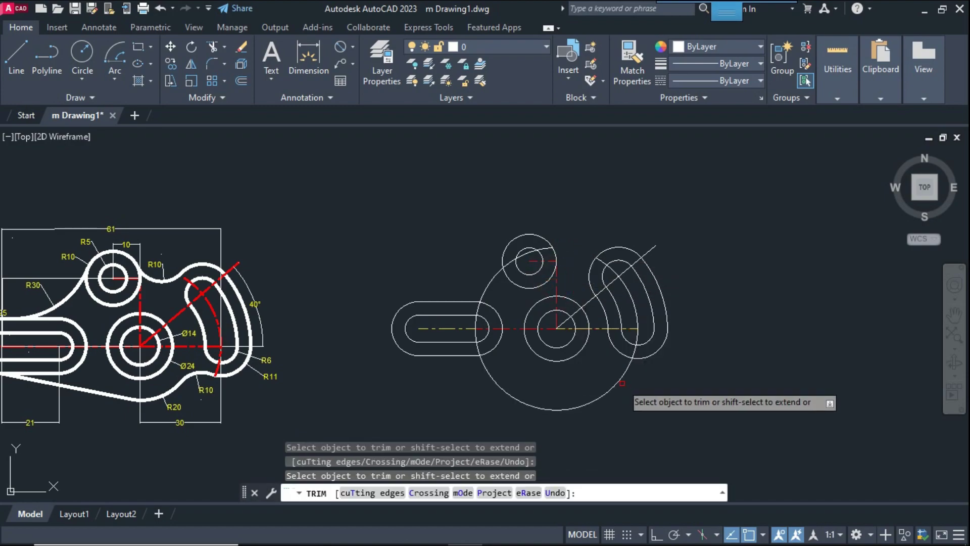
click(621, 378)
right_click(663, 402)
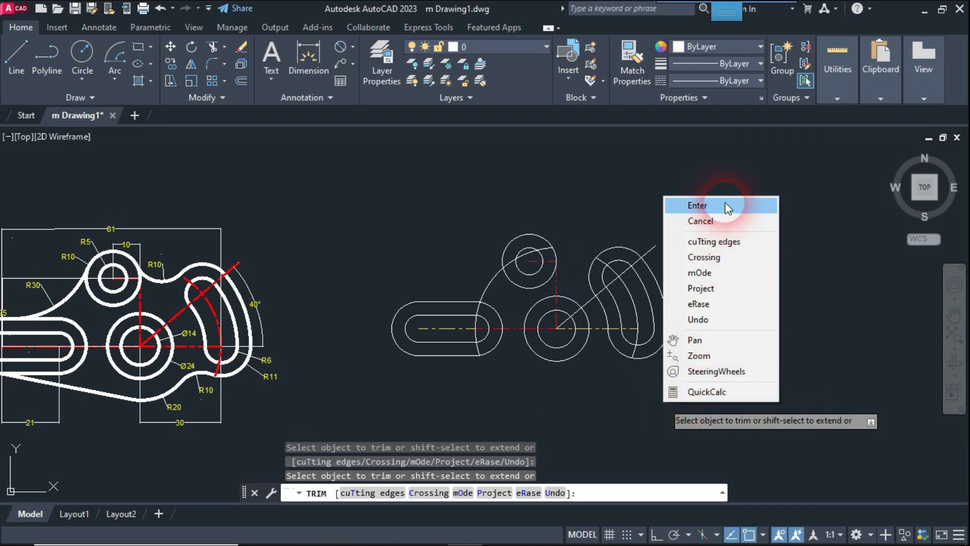
click(726, 203)
key(Return)
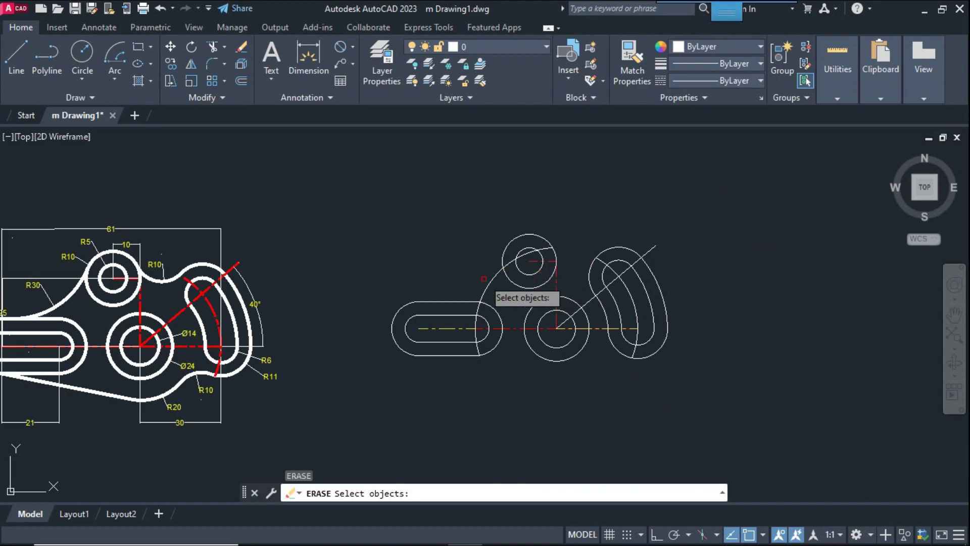
Erase the leftover large-circle arc near the top circle
click(484, 279)
key(Return)
scroll(682, 296, up, 2)
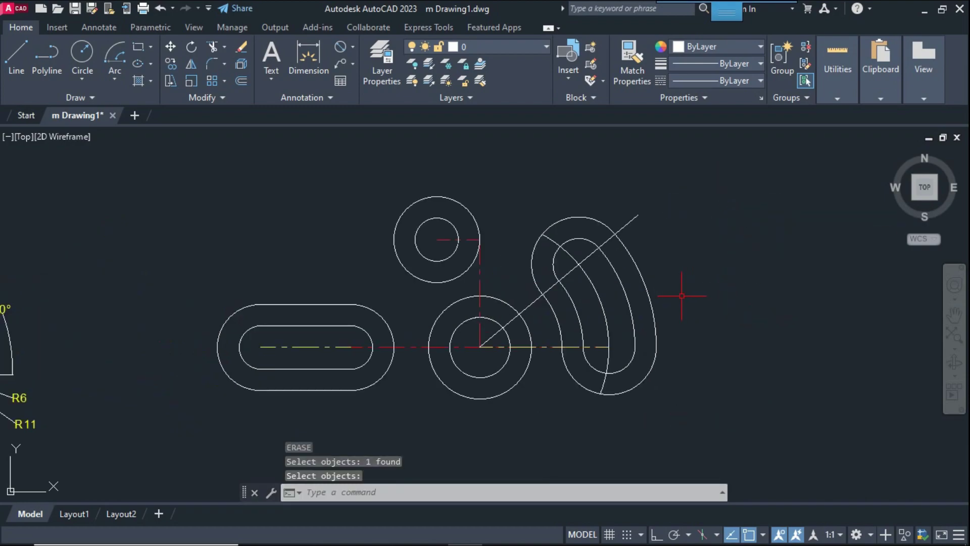
Give the 40° line and the slot's middle arc the CENTER linetype in red
click(536, 302)
click(601, 303)
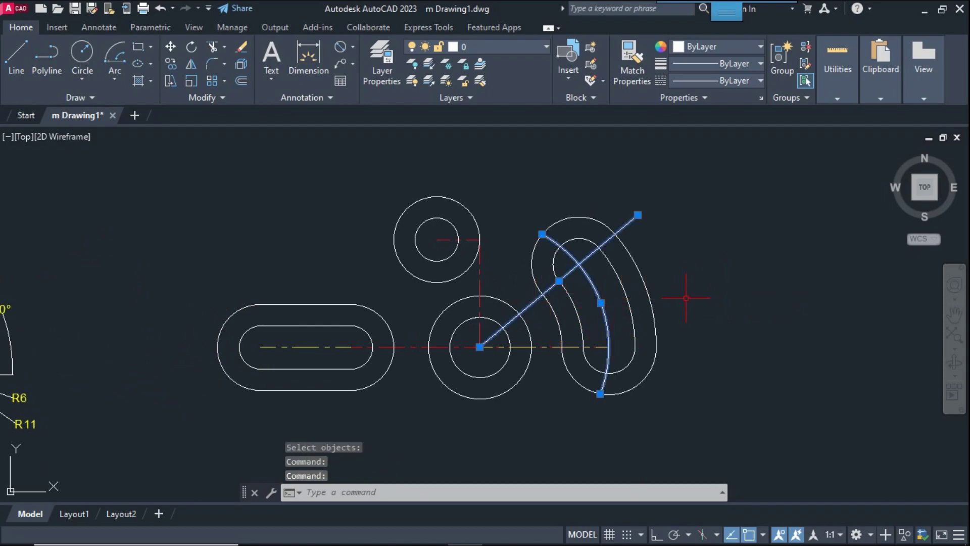
click(732, 83)
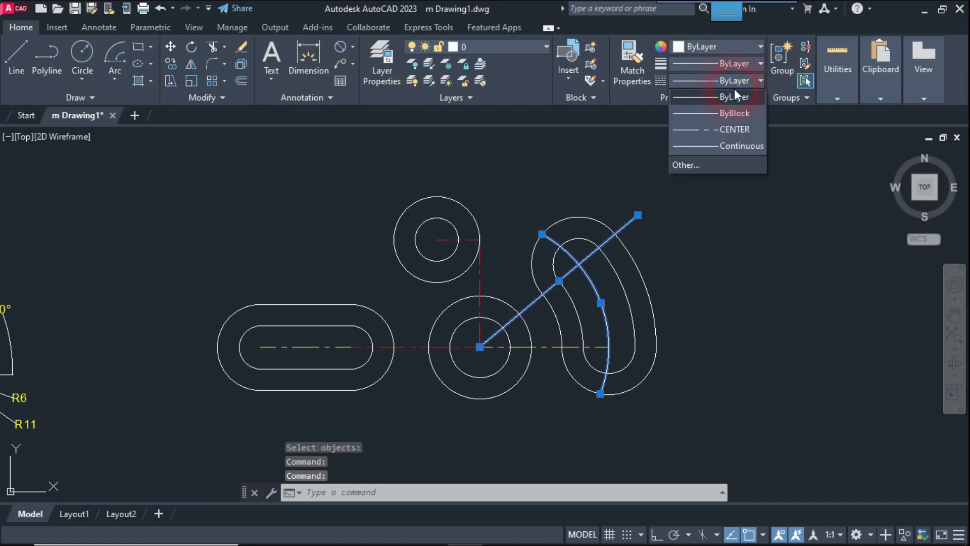
click(728, 128)
click(734, 47)
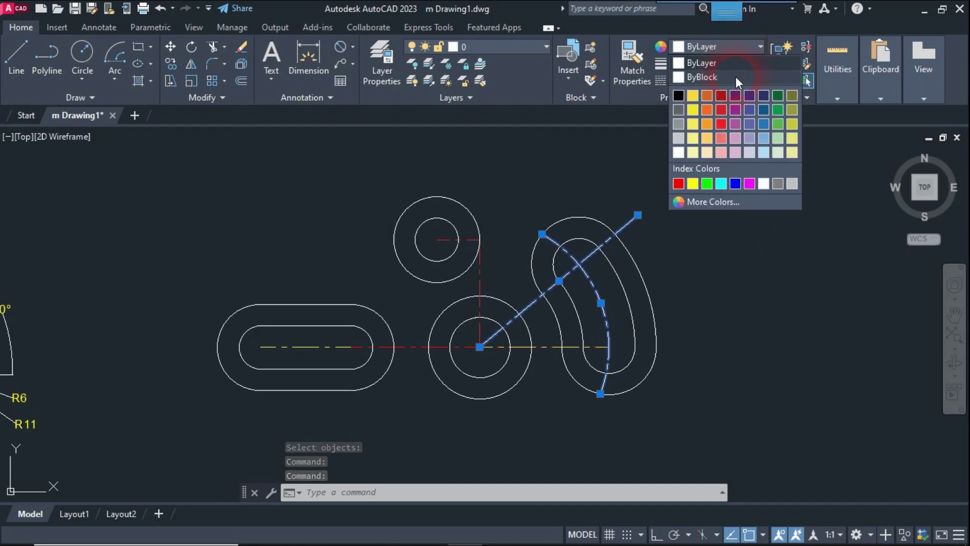
click(720, 118)
key(Escape)
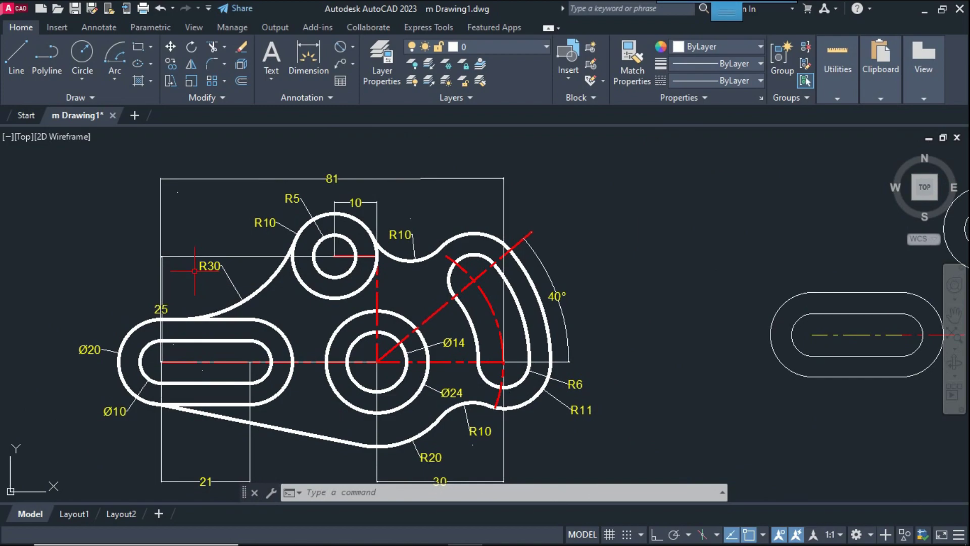
scroll(202, 256, up, 4)
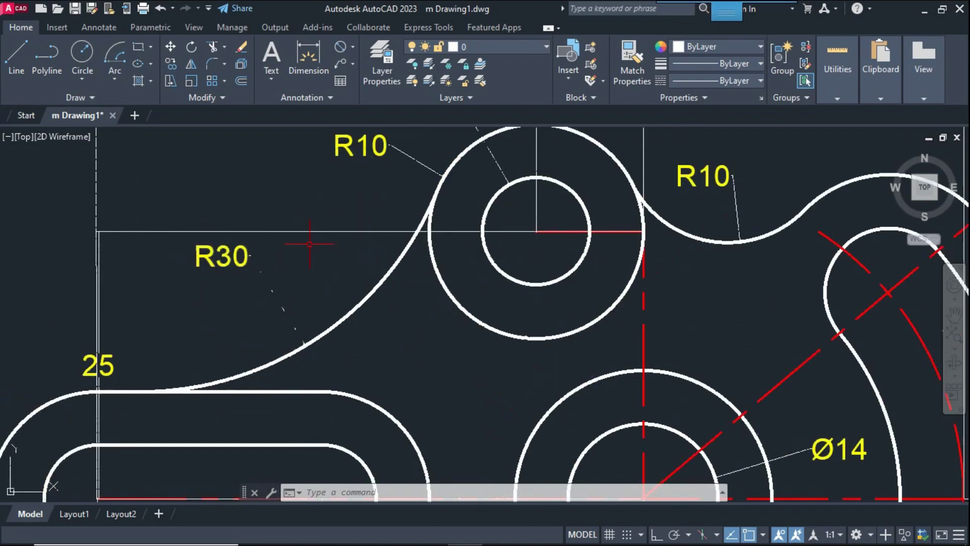
scroll(346, 282, down, 5)
scroll(346, 282, down, 2)
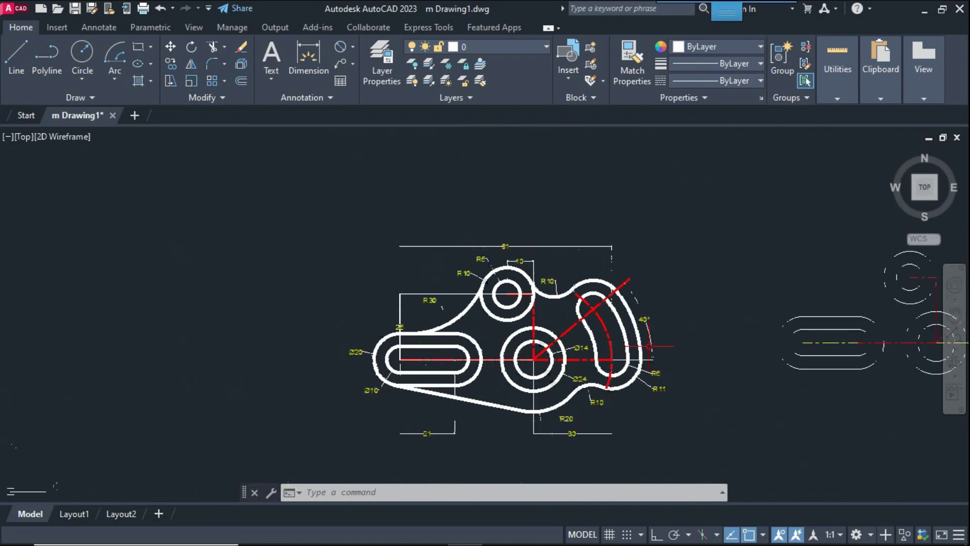
mouse_move(586, 313)
middle_down()
mouse_move(349, 314)
mouse_move(362, 322)
middle_up()
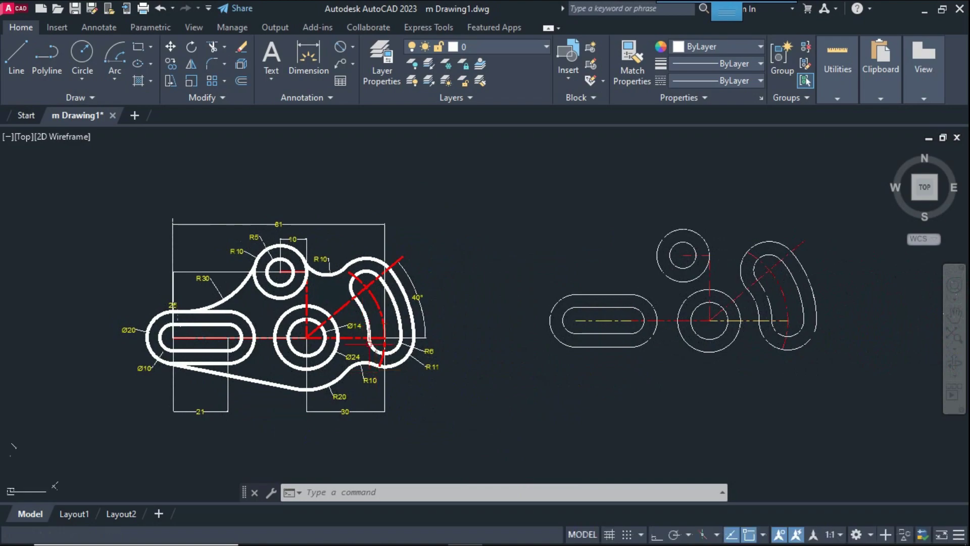
click(90, 87)
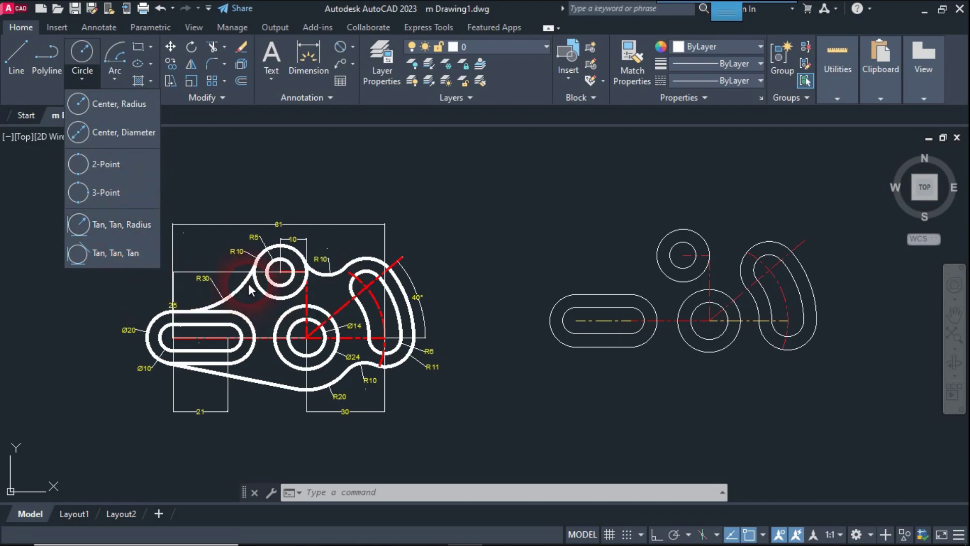
click(593, 372)
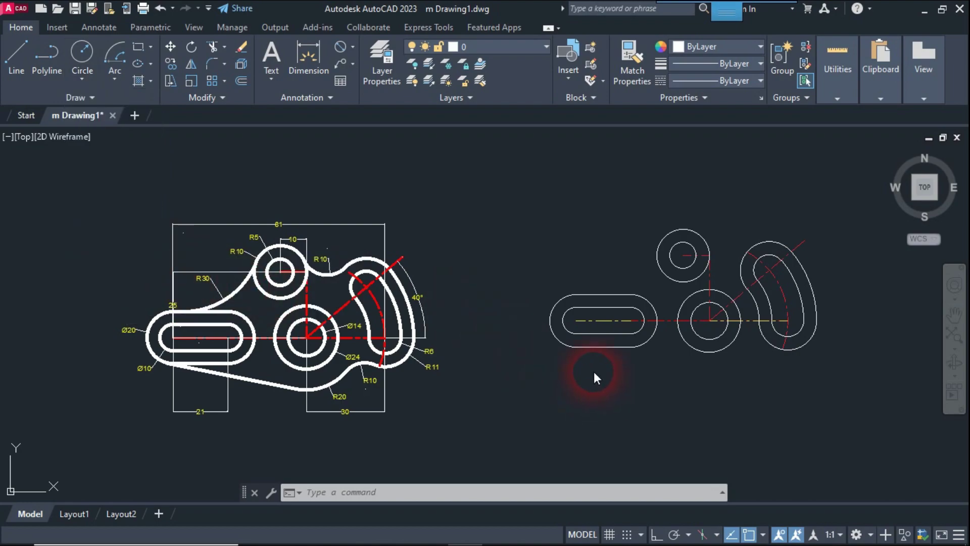
scroll(593, 371, up, 2)
Draw a radius 30 TTR circle tangent to the slot's top edge and the upper circle
text(c)
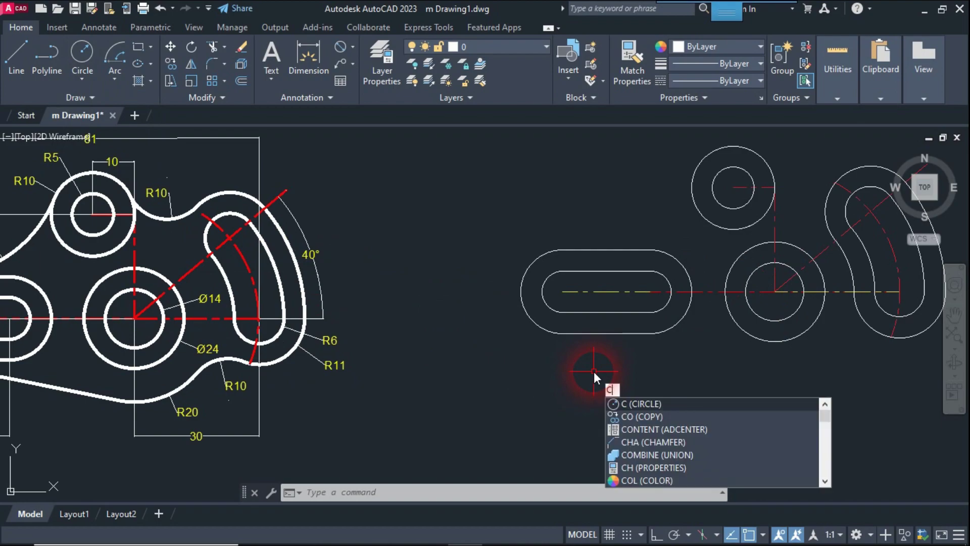
key(Return)
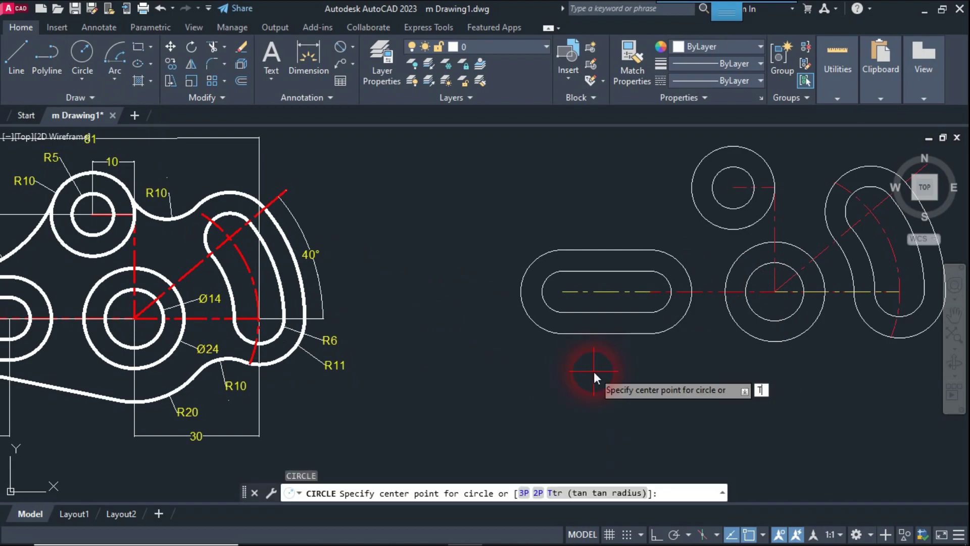
text(tr)
key(Return)
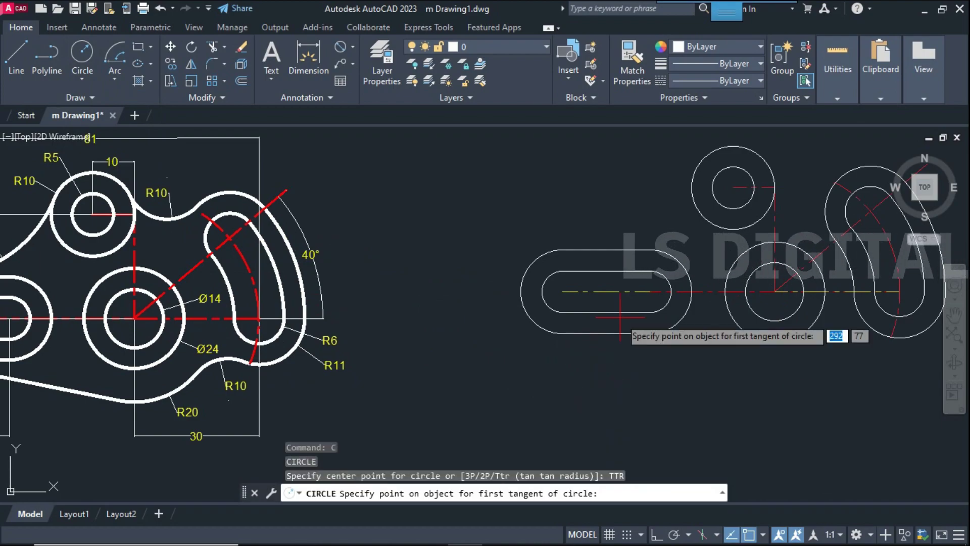
click(591, 249)
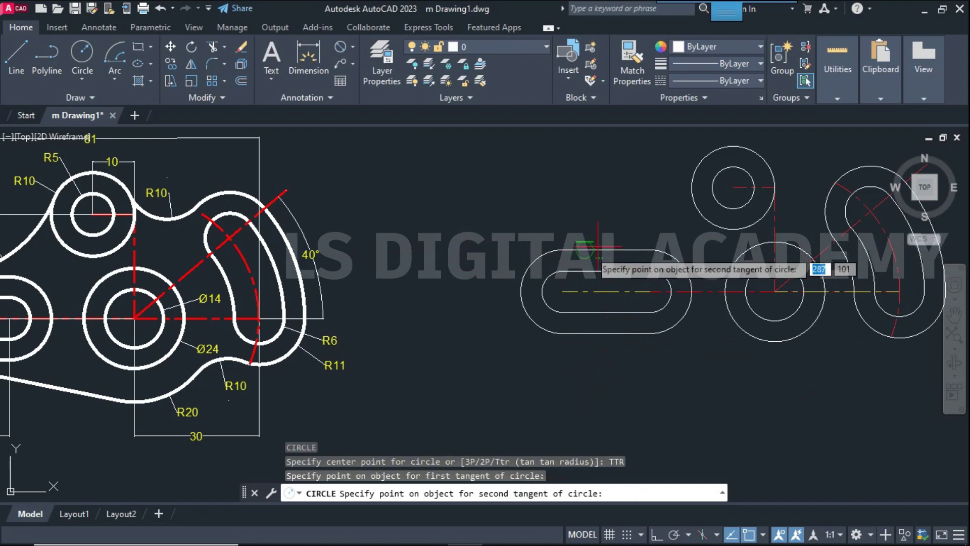
click(691, 196)
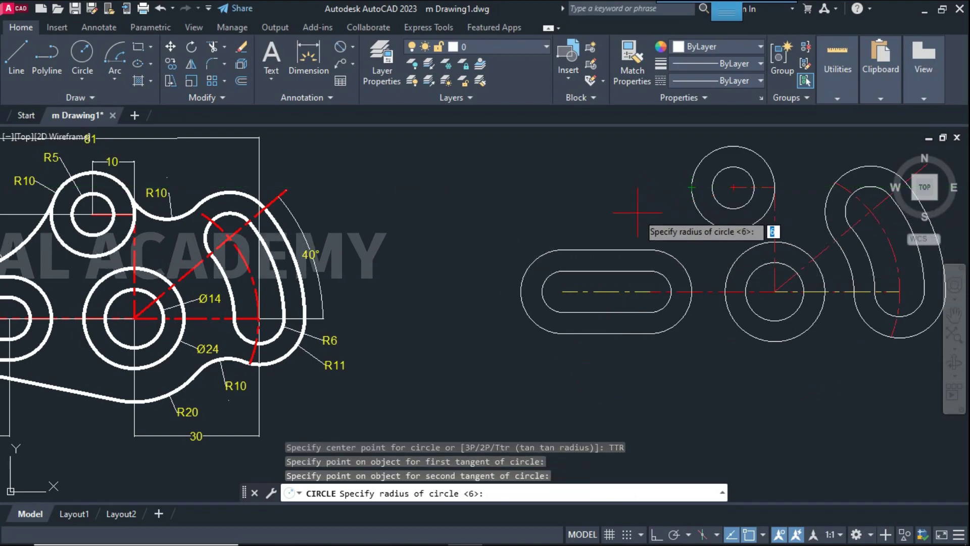
text(30)
key(Return)
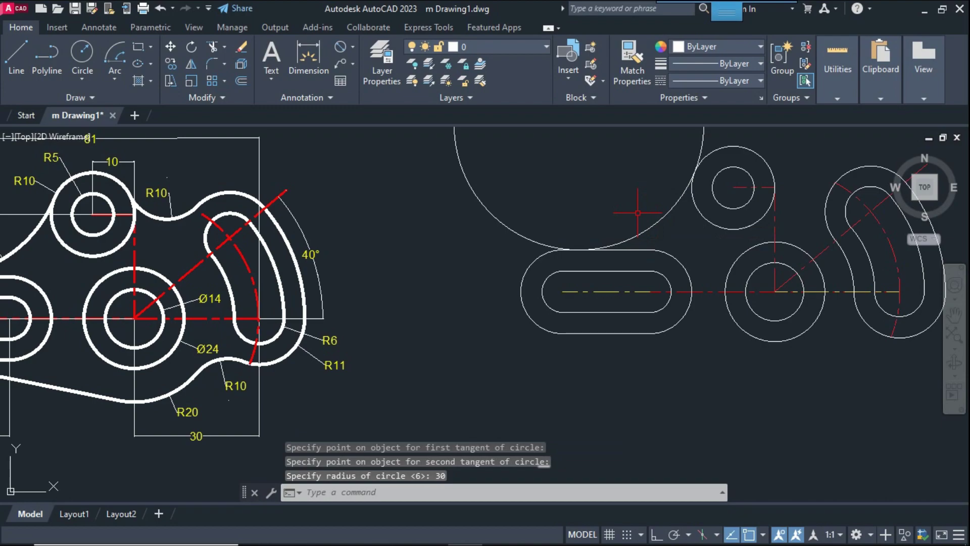
scroll(637, 214, down, 2)
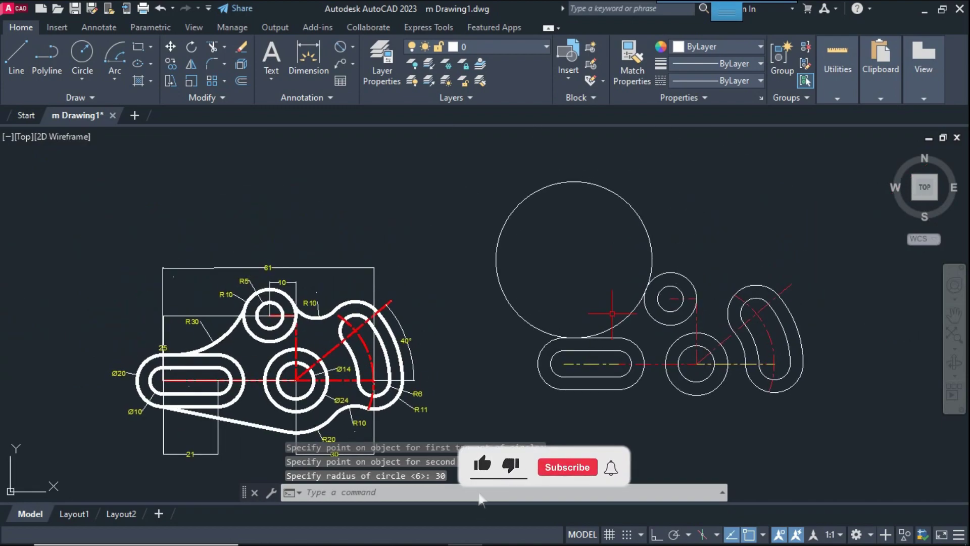
text(TR)
Trim away the outer part of the R30 circle, leaving the tangent arc
key(Return)
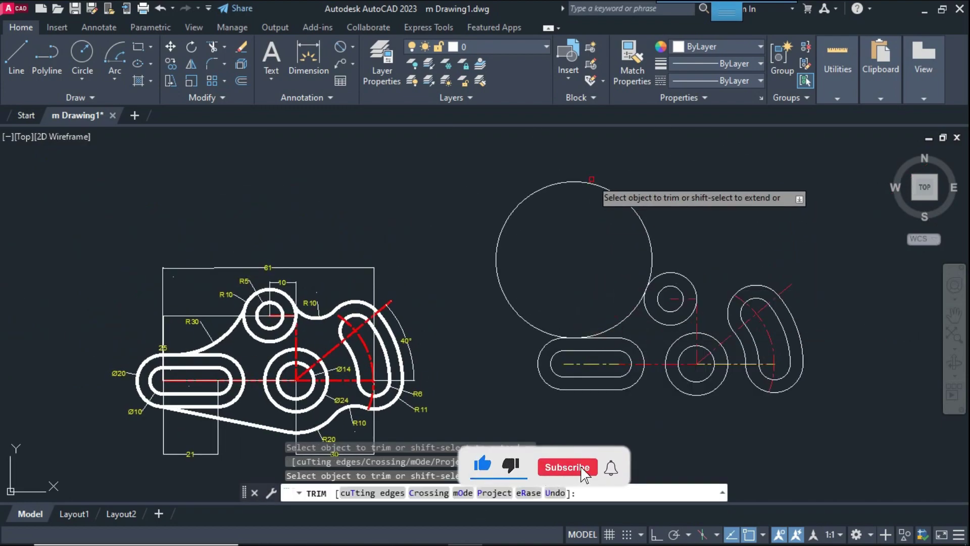
click(592, 181)
right_click(574, 200)
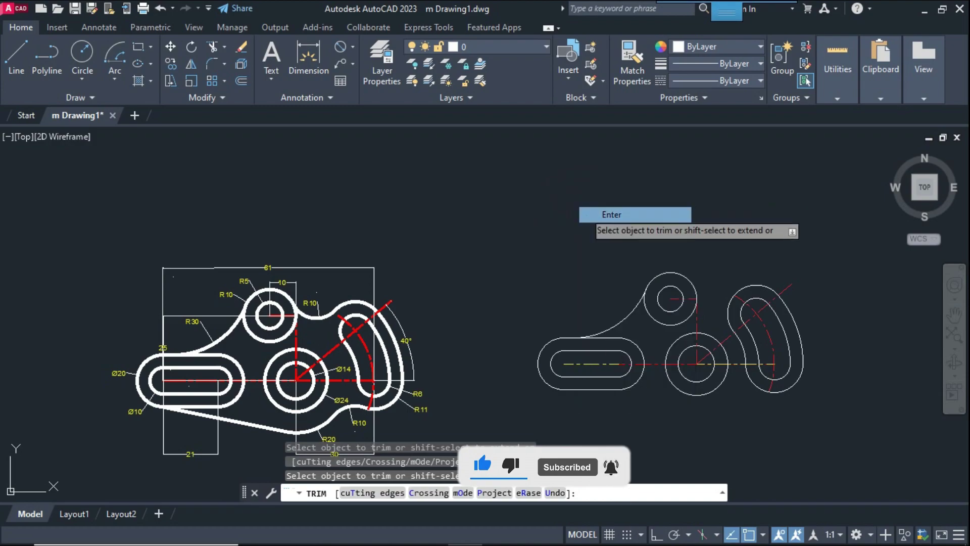
click(596, 210)
scroll(294, 249, up, 2)
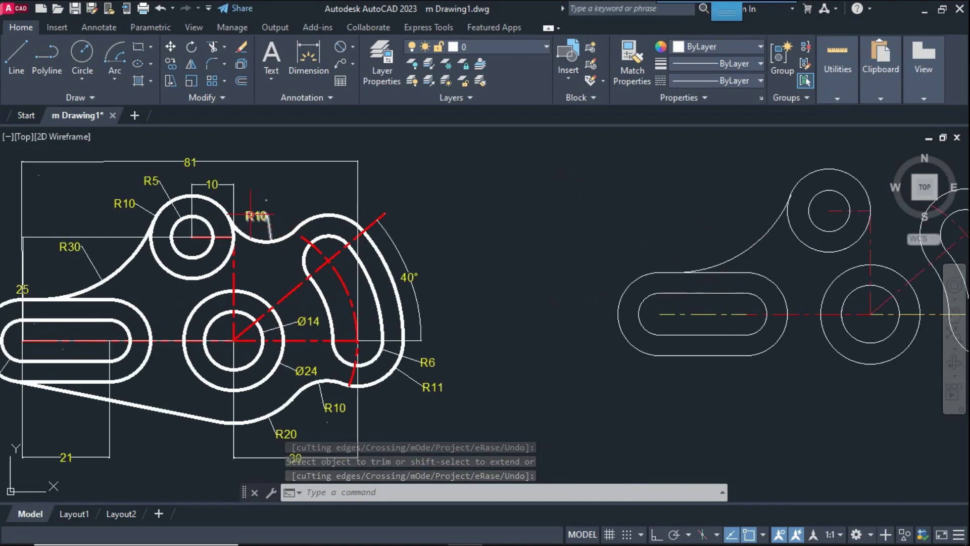
scroll(513, 245, down, 2)
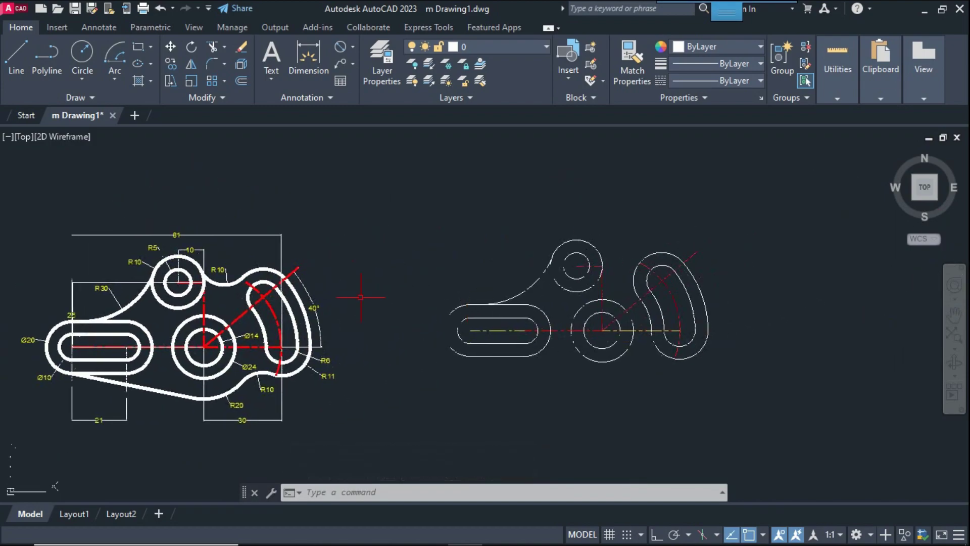
scroll(215, 273, up, 4)
scroll(219, 243, down, 3)
Draw an R10 circle tangent to the small upper circle and the curved slot outline
middle_drag(526, 286, 428, 290)
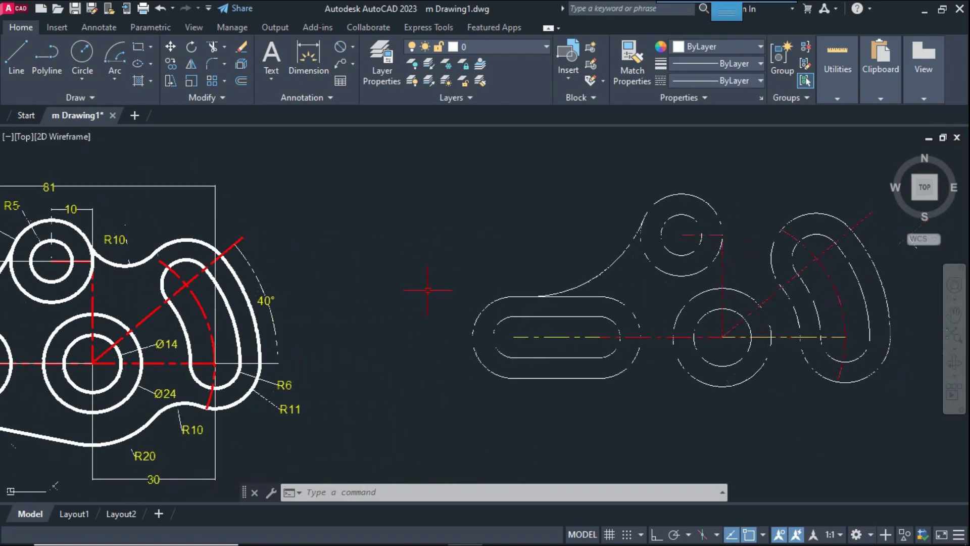
text(c)
key(Return)
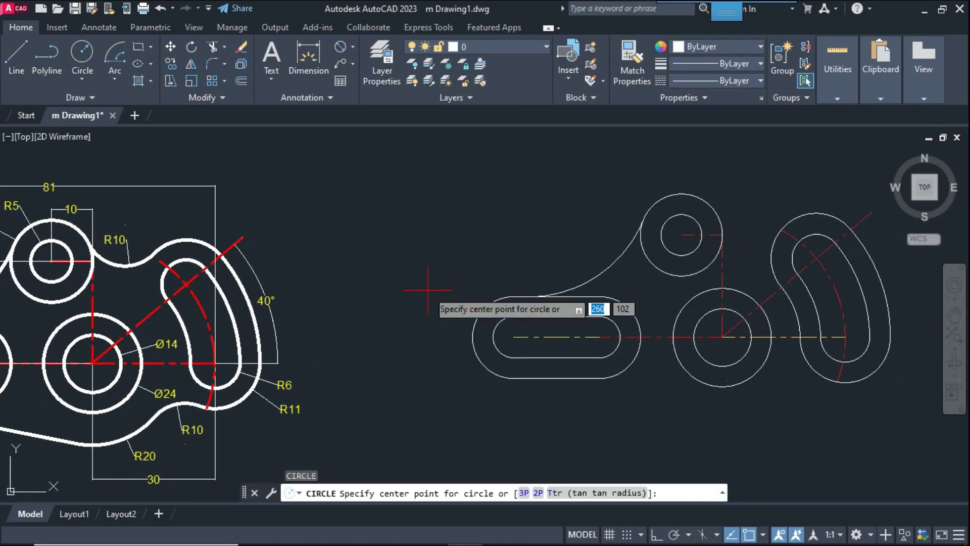
key(Return)
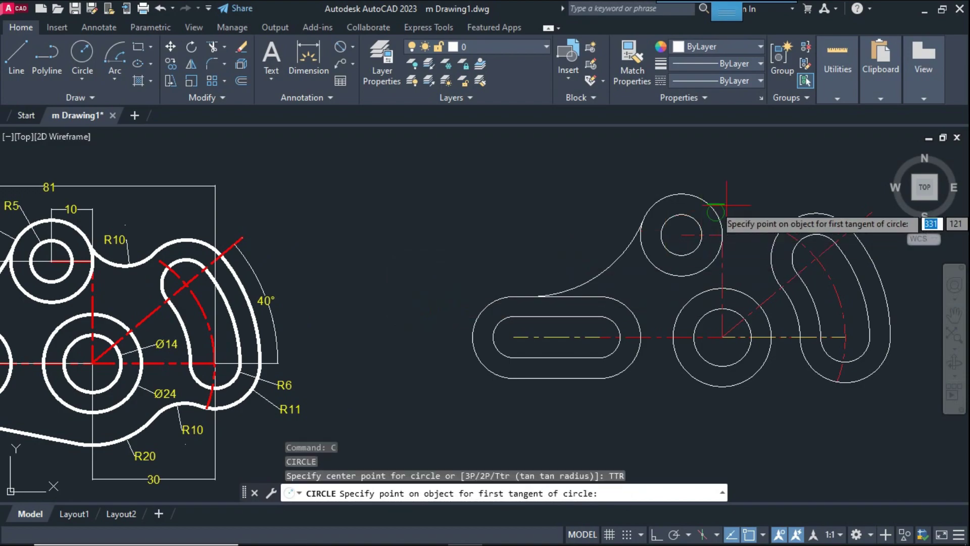
click(714, 207)
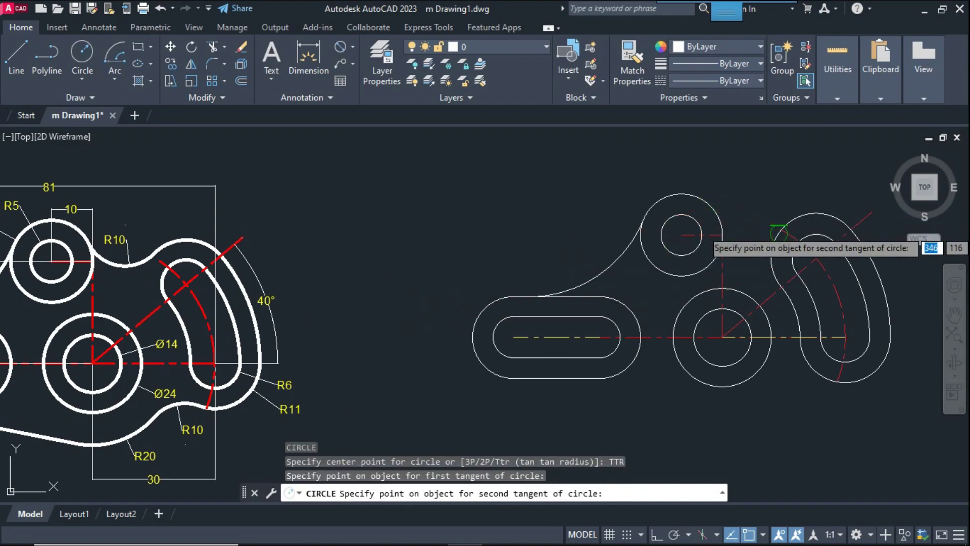
click(779, 234)
text(1)
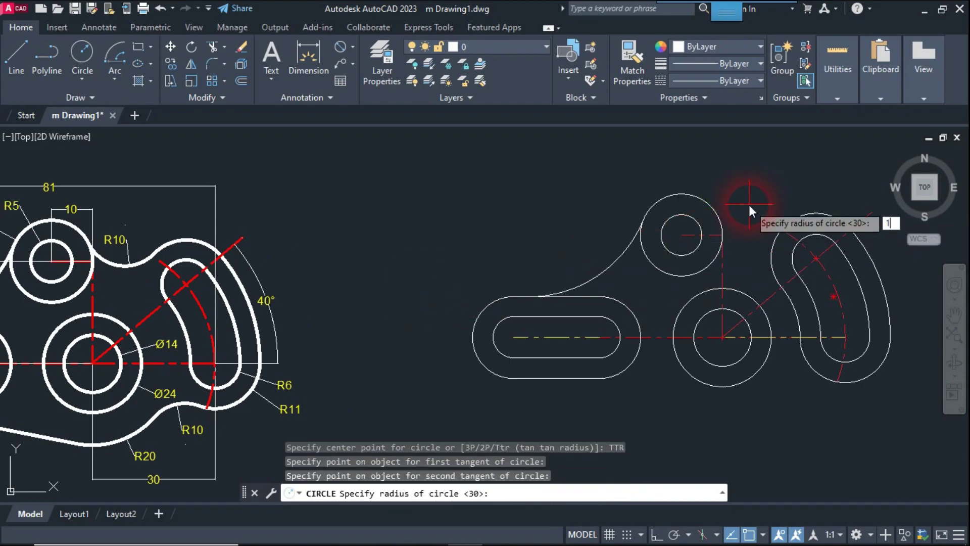
text(0)
key(Return)
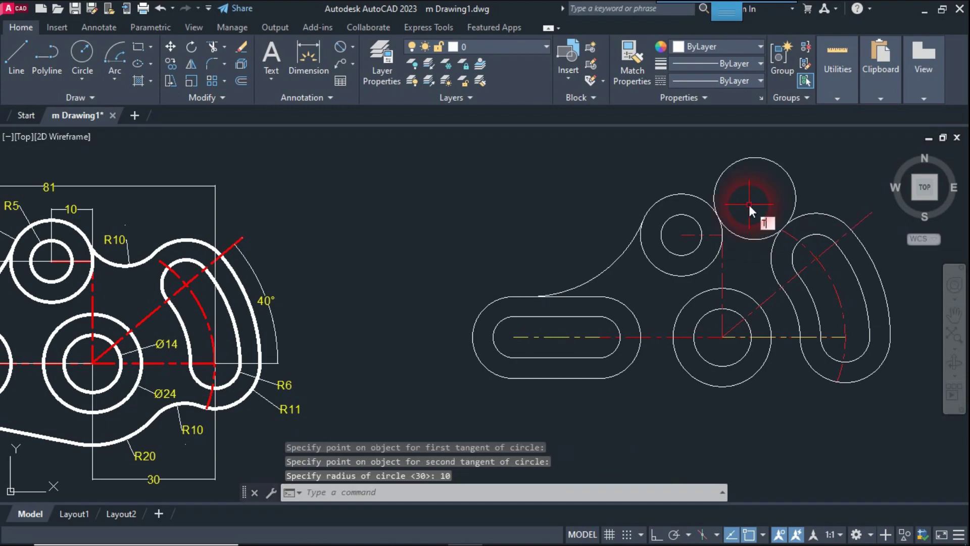
Trim the R10 tangent circle so only the blending arc remains
text(r)
key(Return)
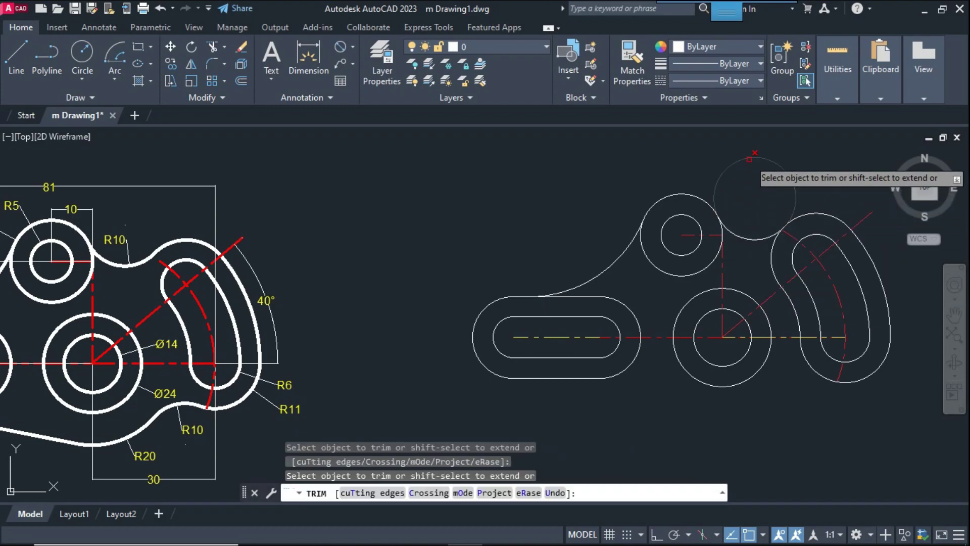
right_click(758, 182)
click(782, 191)
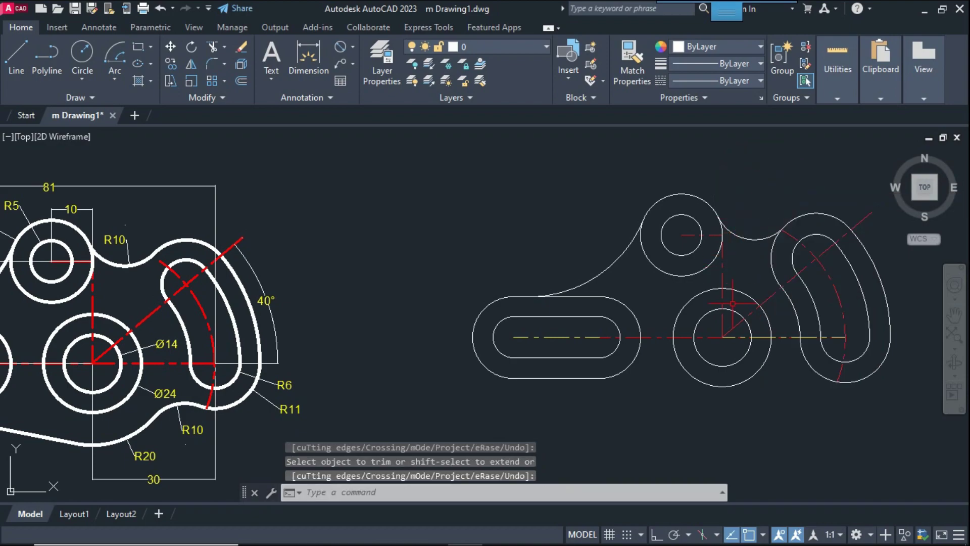
mouse_move(743, 330)
middle_down()
mouse_move(692, 324)
mouse_move(672, 307)
middle_up()
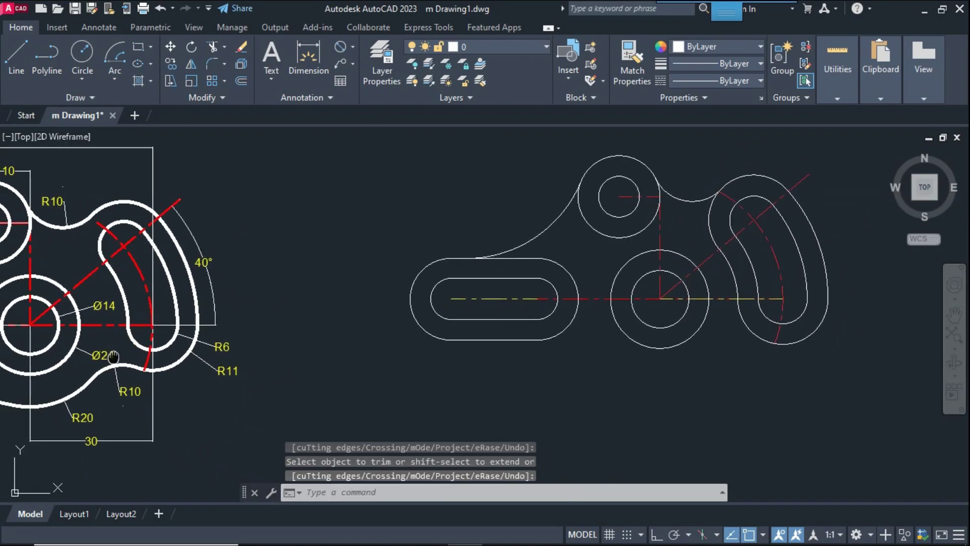
middle_drag(103, 374, 225, 349)
scroll(192, 409, up, 2)
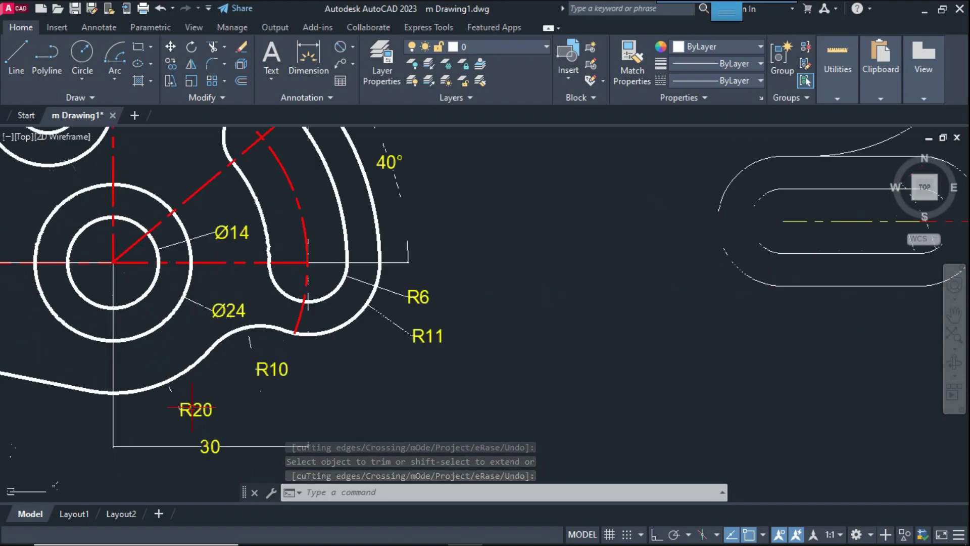
scroll(192, 414, down, 2)
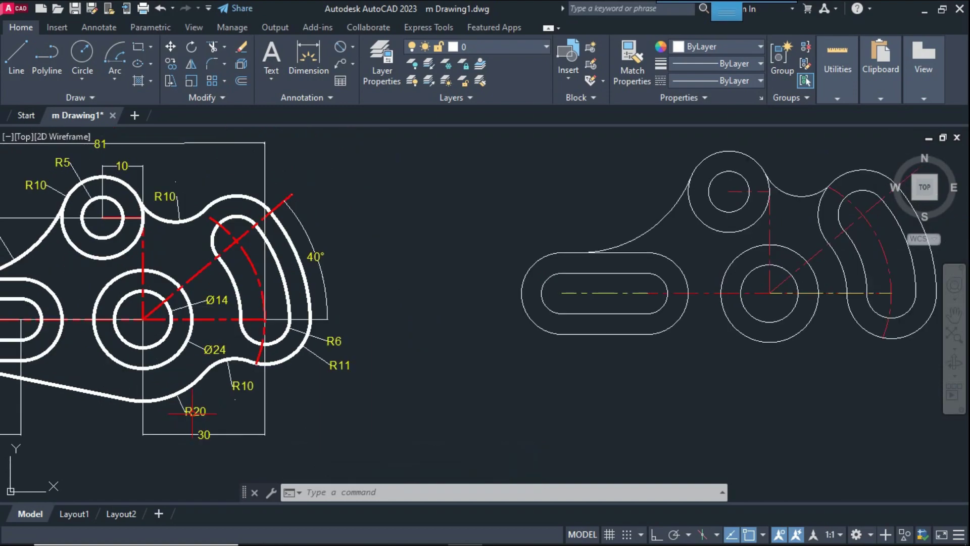
scroll(282, 340, down, 2)
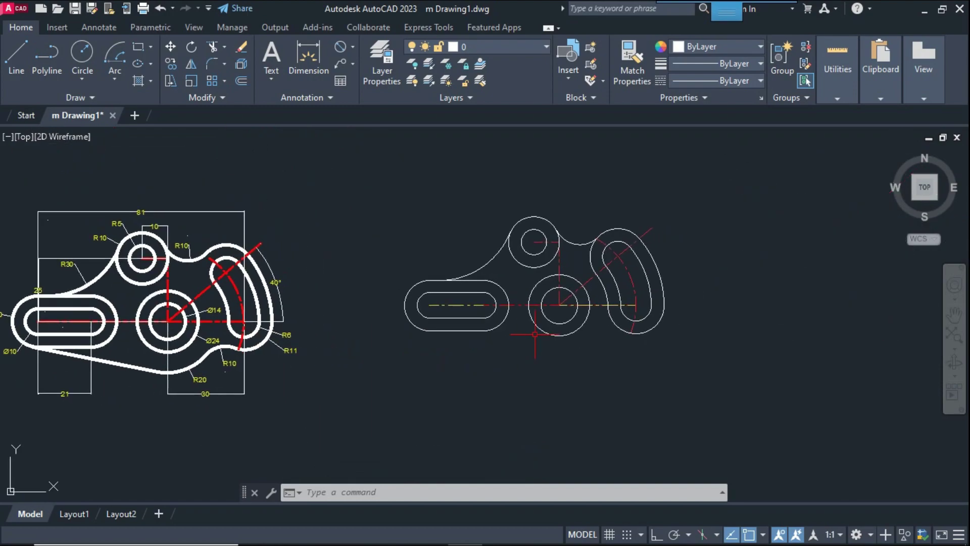
Draw a radius 20 circle centred on the central hole, around the Ø14 and Ø24 circles
scroll(534, 335, up, 2)
text(c)
key(Return)
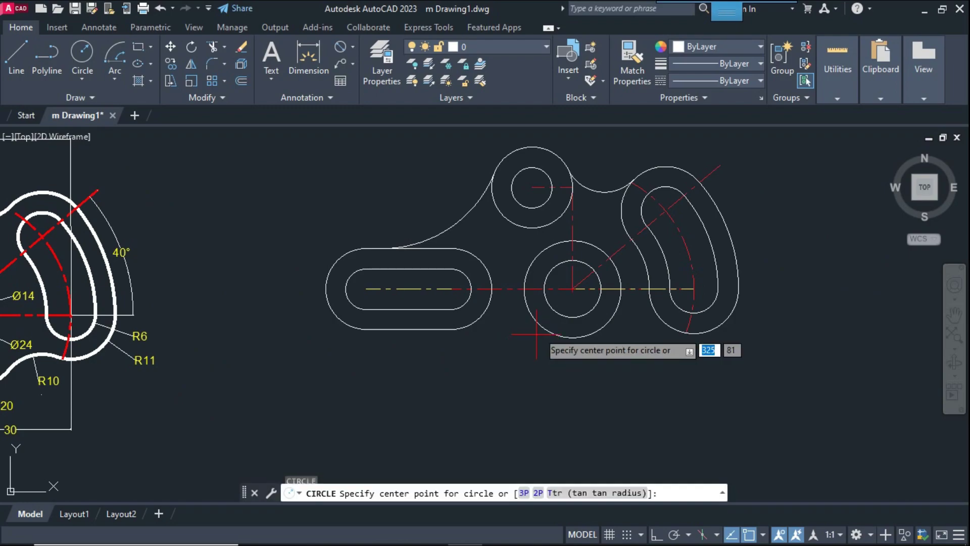
click(573, 289)
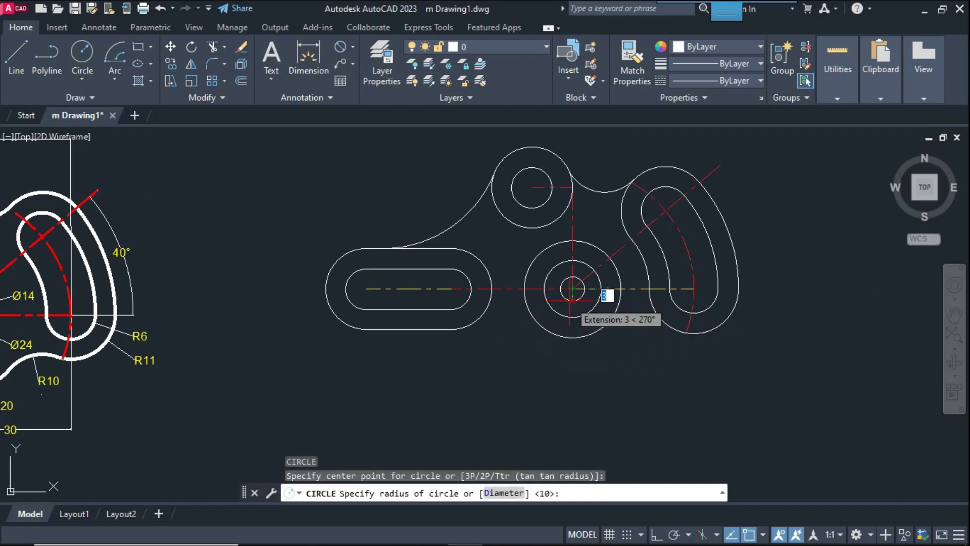
text(0)
key(Return)
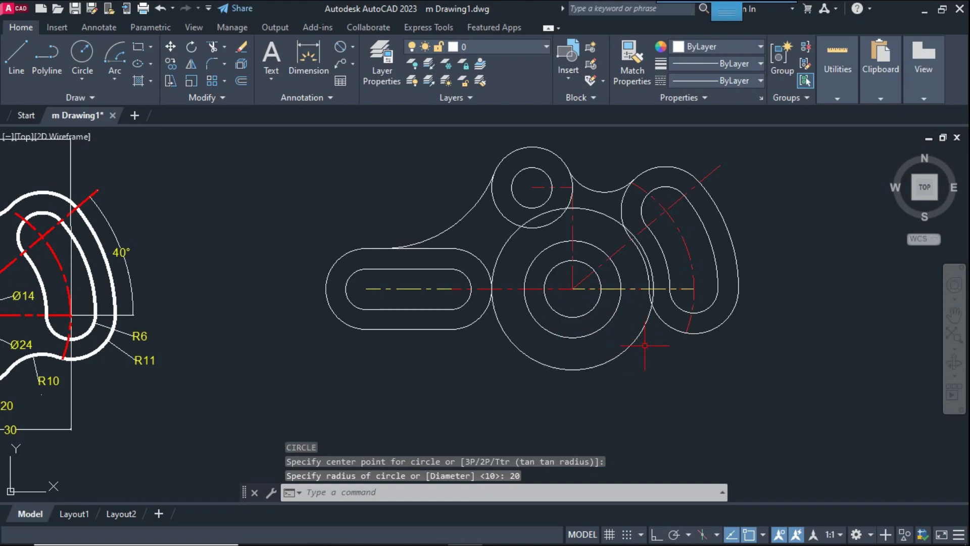
scroll(141, 389, up, 2)
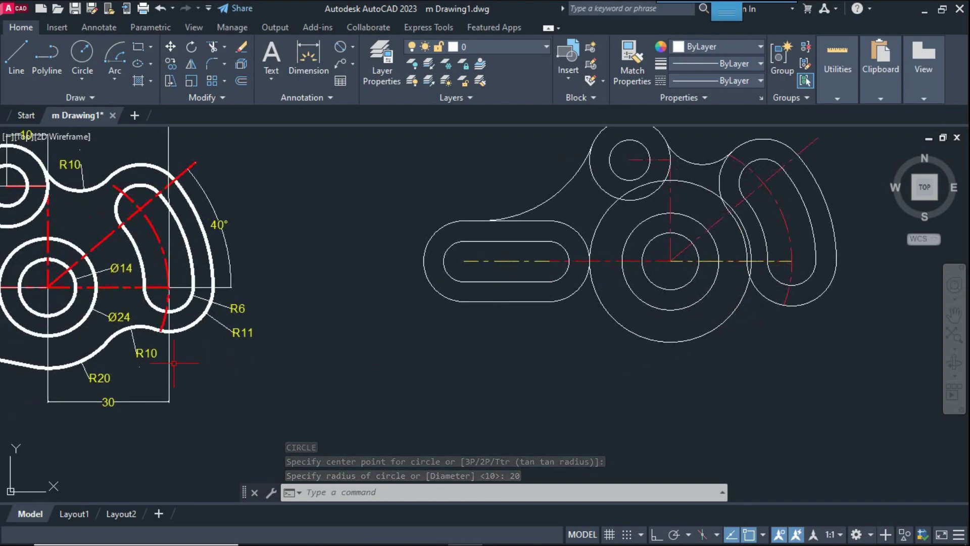
scroll(148, 358, up, 2)
scroll(121, 353, down, 2)
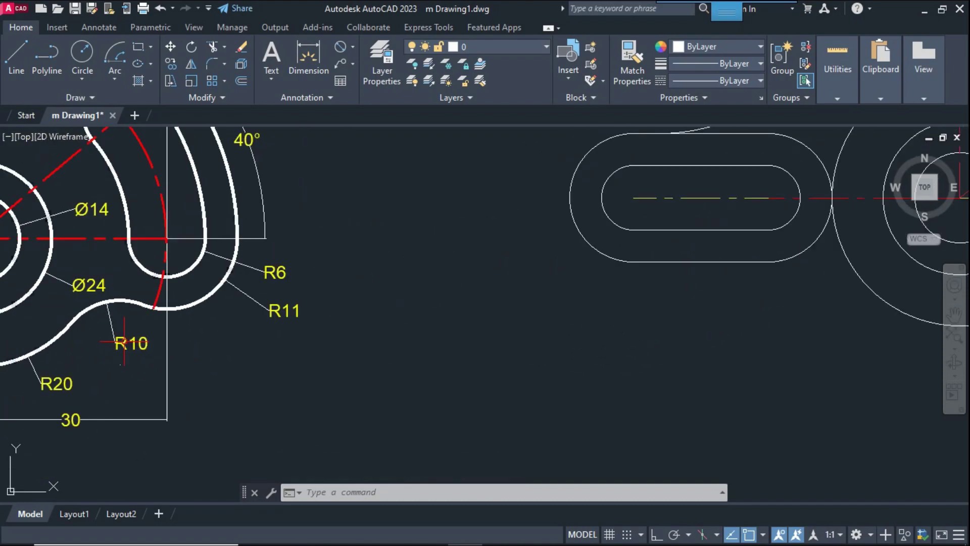
scroll(228, 353, down, 2)
scroll(329, 361, up, 1)
middle_drag(581, 347, 559, 353)
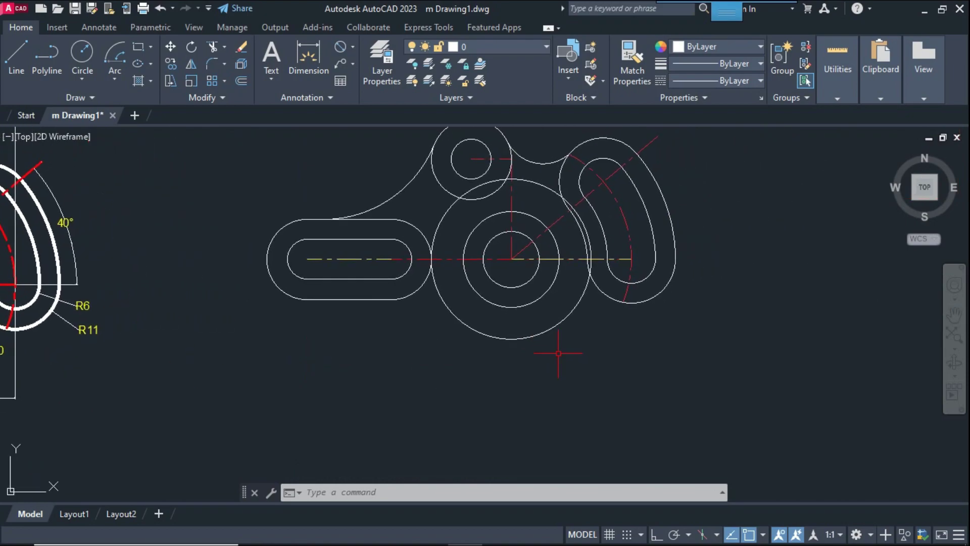
Draw an R10 circle tangent to the curved slot's outer edge and the R20 circle
text(c)
key(Return)
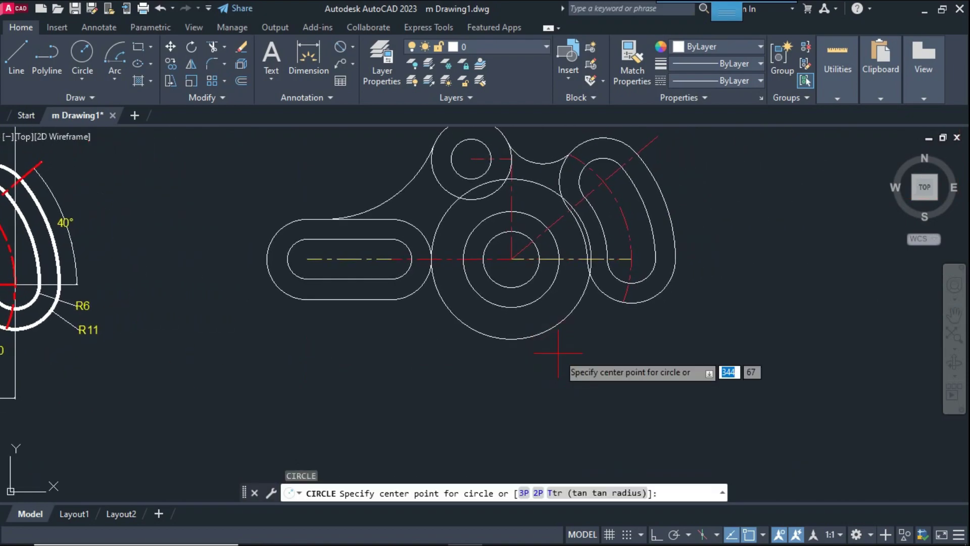
key(Return)
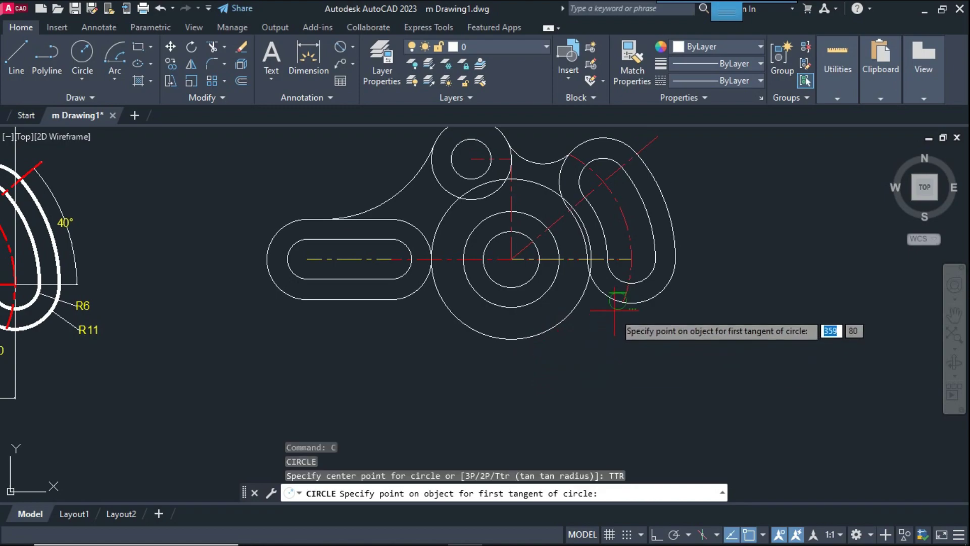
click(616, 305)
click(563, 318)
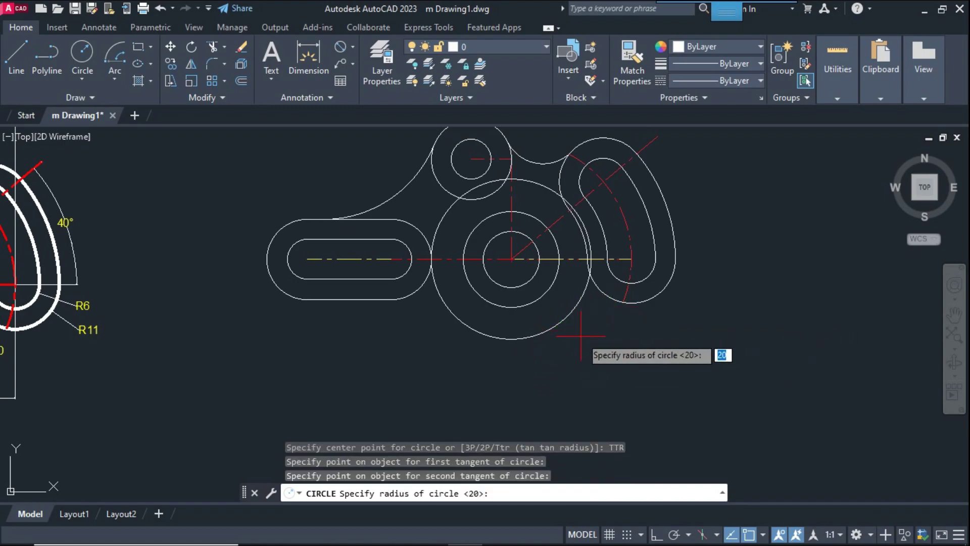
text(0)
key(Return)
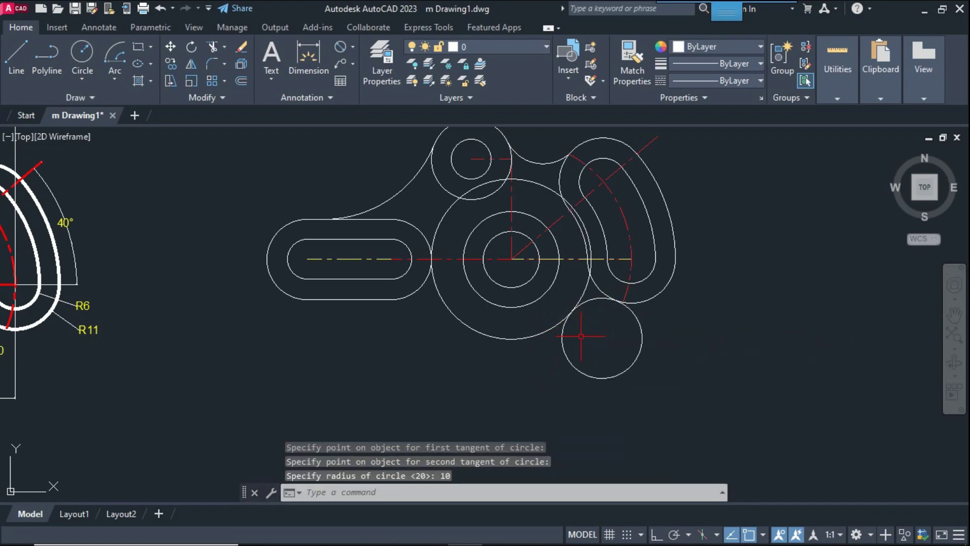
Trim the excess of the R10 circle and the R20 circle's overlap with the slot
text(TRr)
key(Return)
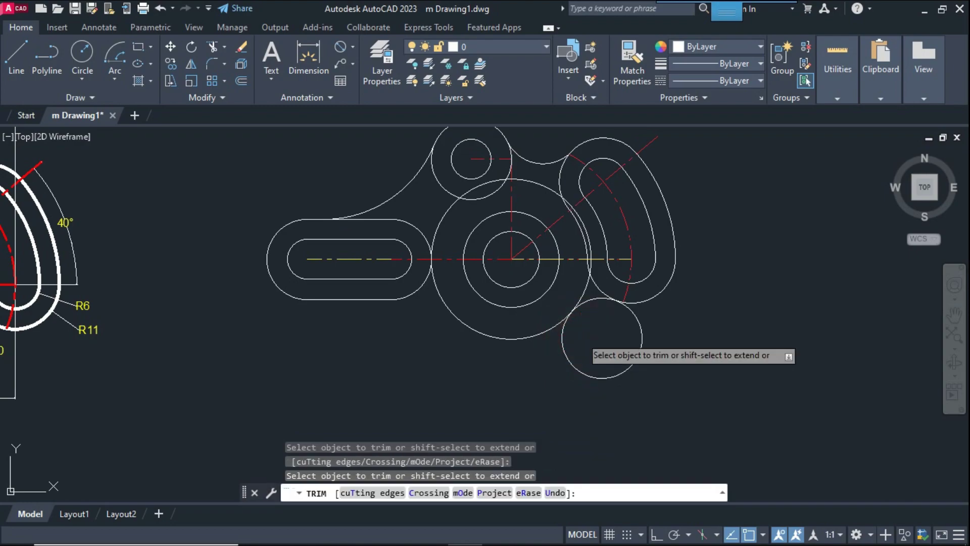
click(614, 375)
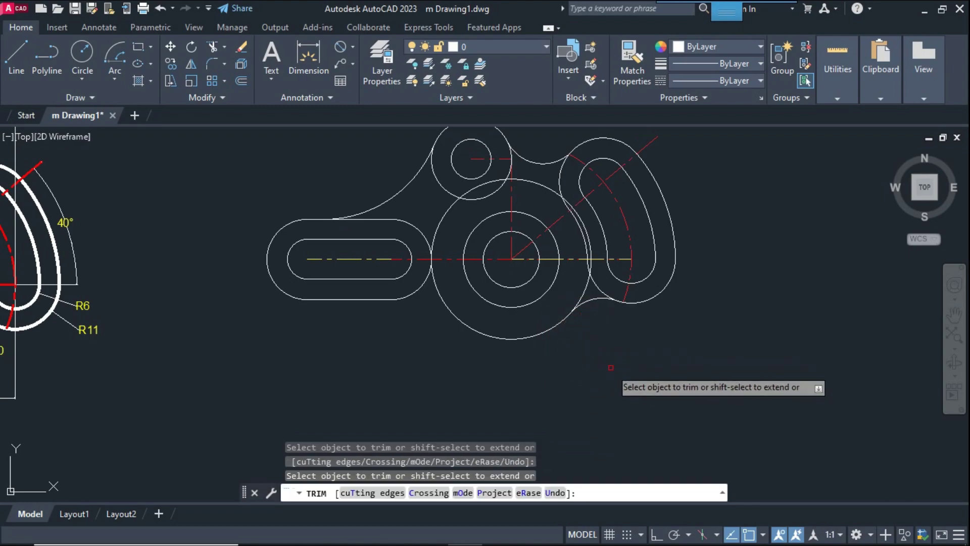
middle_drag(594, 341, 608, 383)
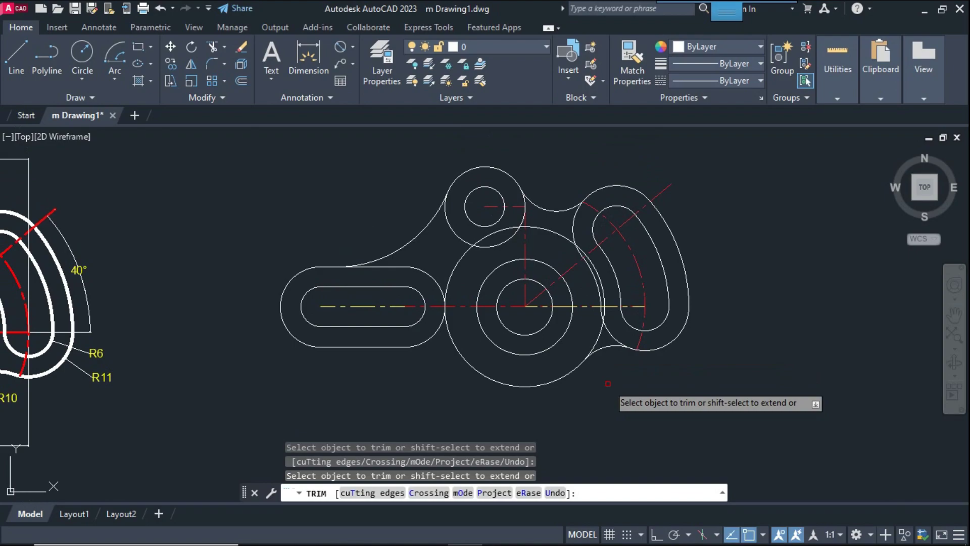
click(609, 334)
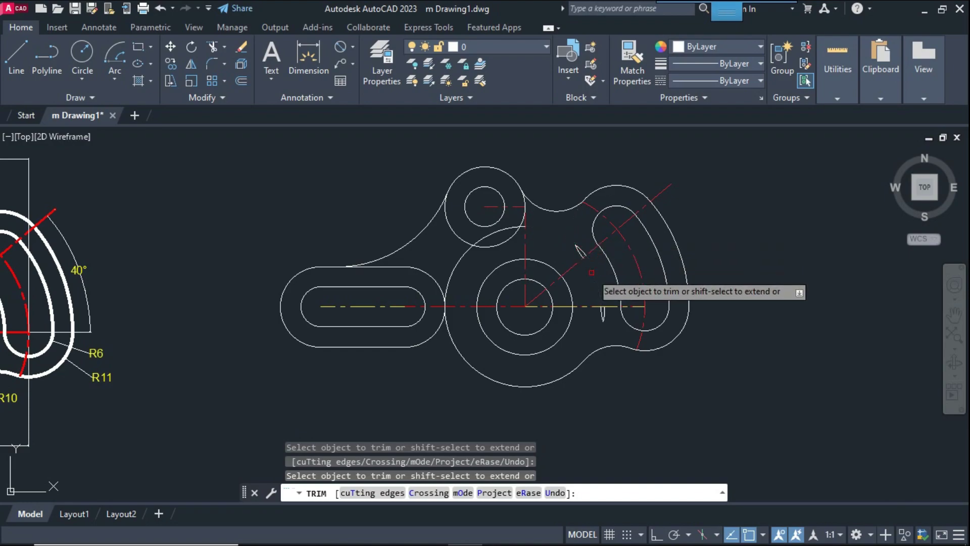
scroll(591, 273, up, 2)
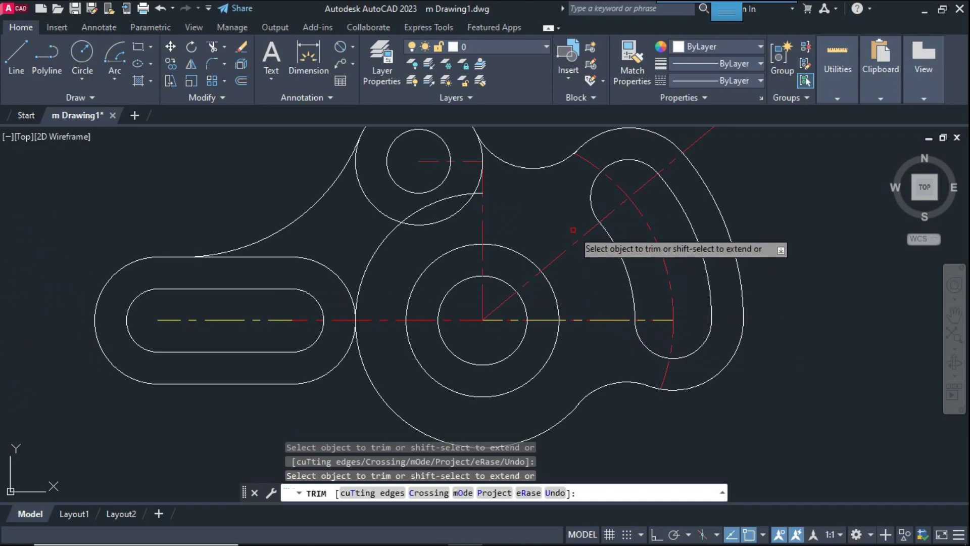
scroll(602, 283, down, 3)
right_click(738, 276)
click(773, 279)
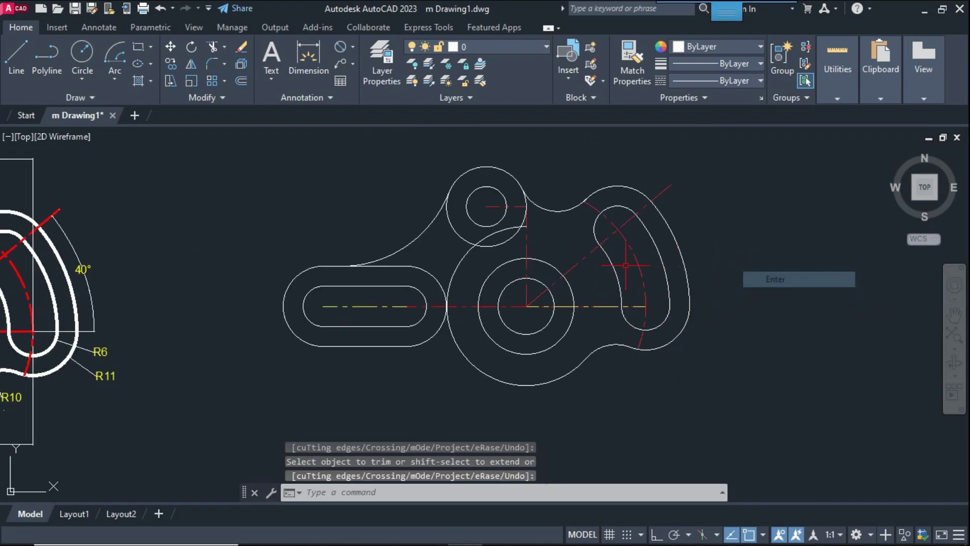
middle_drag(415, 307, 595, 274)
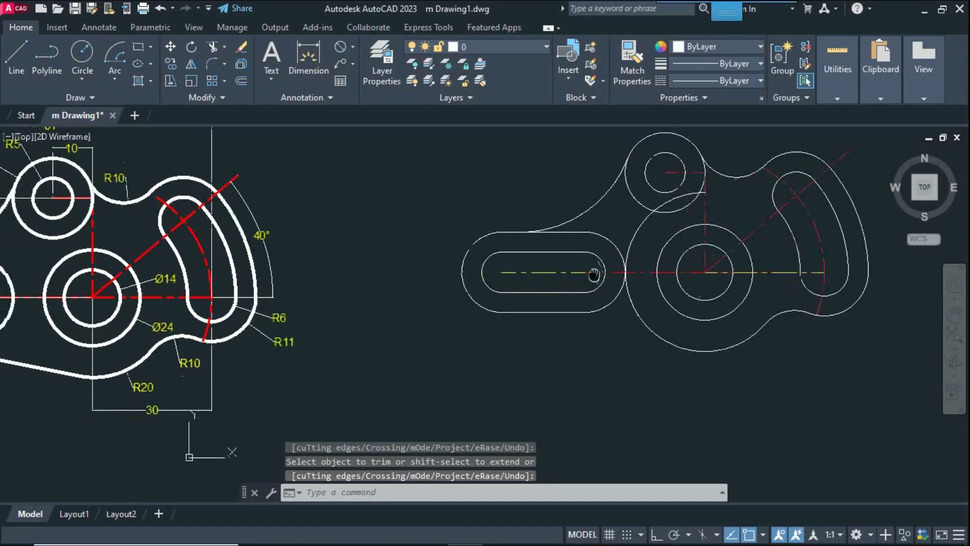
middle_drag(397, 344, 504, 320)
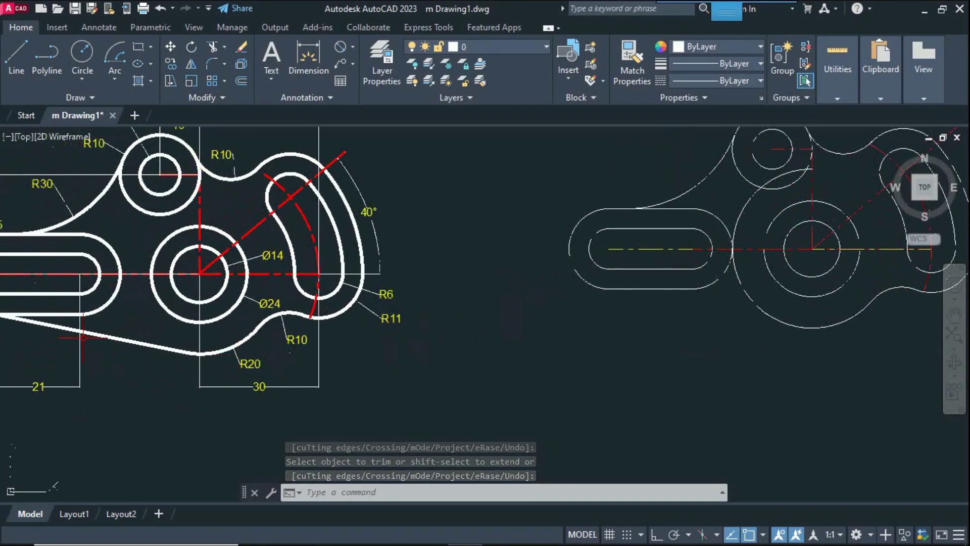
middle_drag(15, 323, 137, 311)
scroll(123, 301, up, 2)
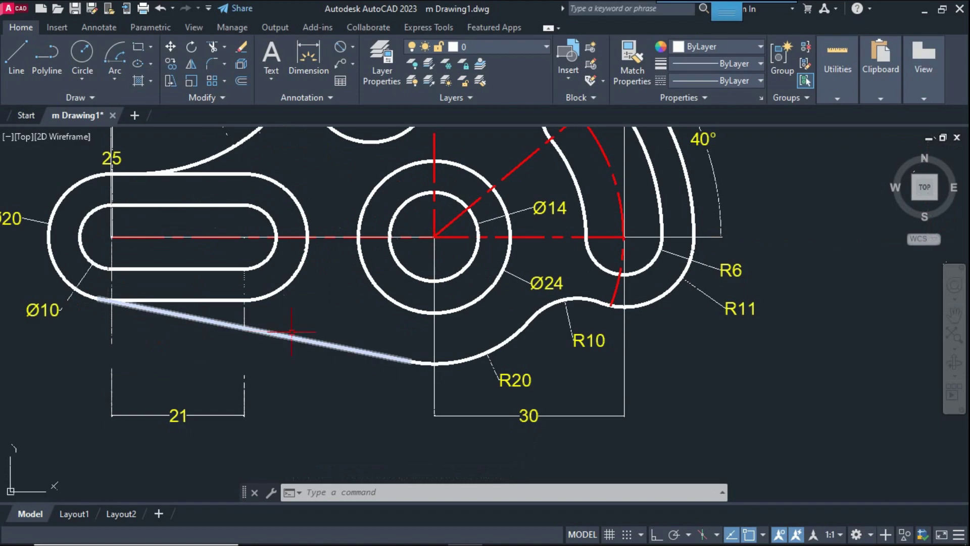
Draw a line tangent to the left slot's lower arc and the R20 circle's underside
scroll(292, 333, down, 4)
middle_drag(529, 329, 466, 351)
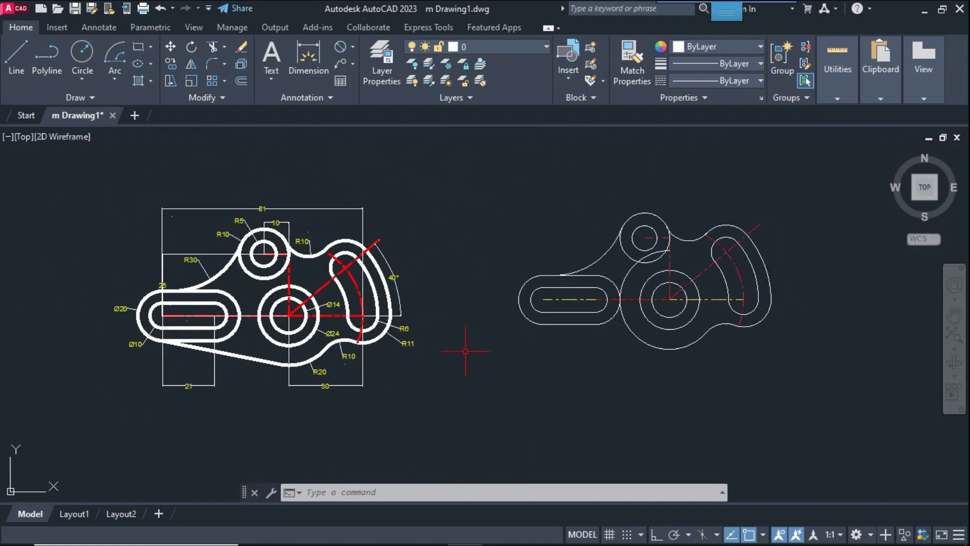
text(l)
key(Return)
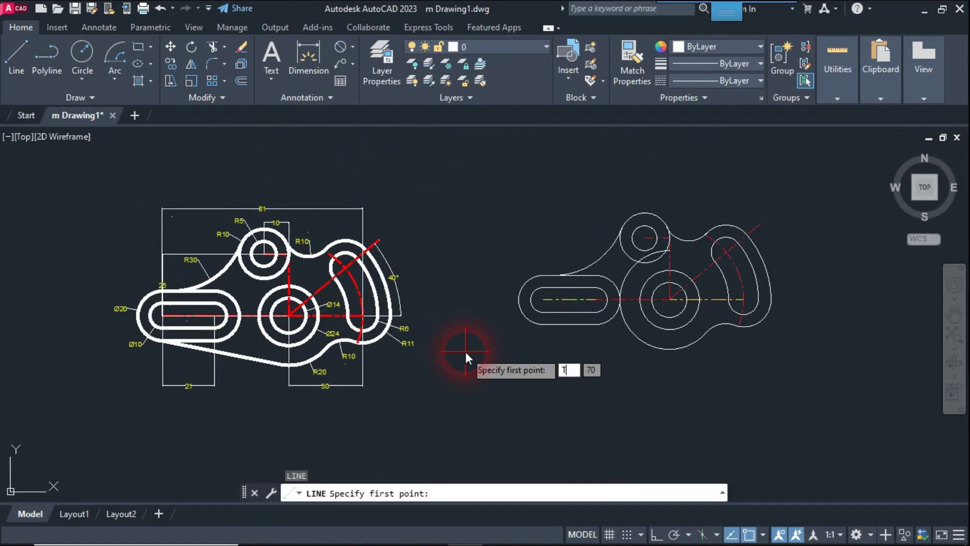
text(AN)
key(Return)
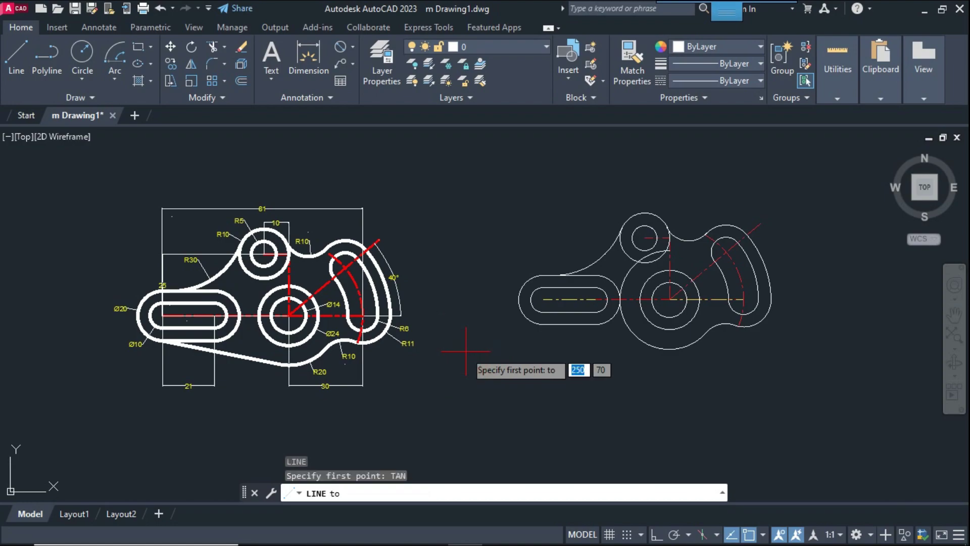
click(550, 332)
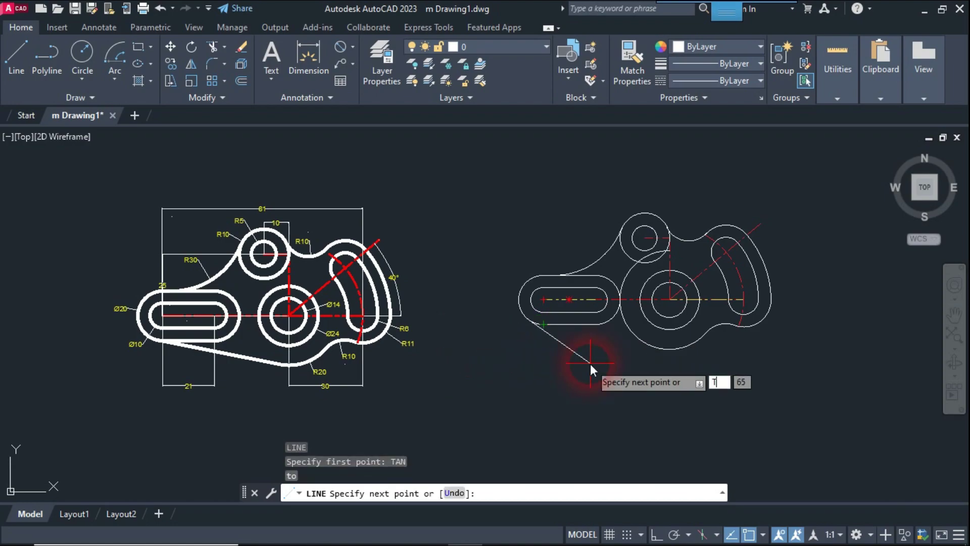
text(TAN)
key(Return)
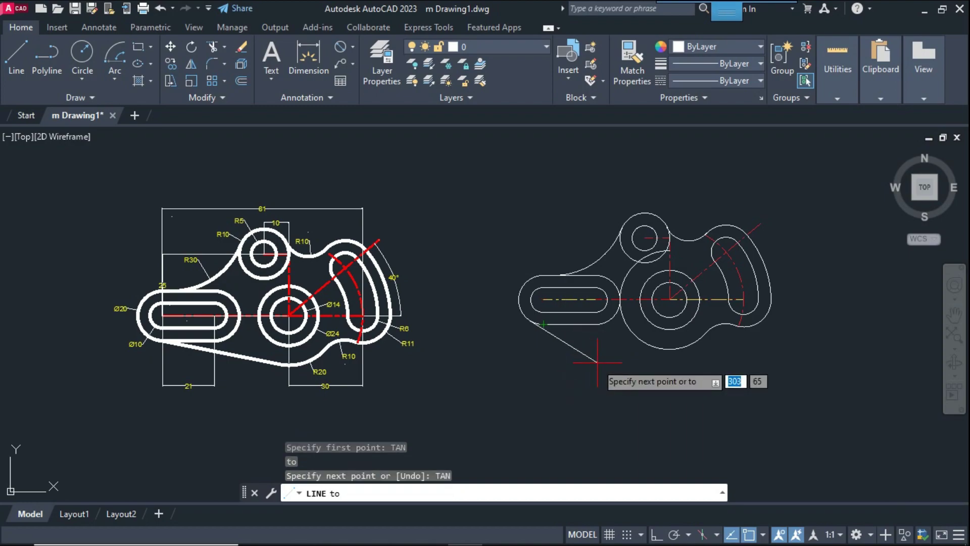
click(657, 347)
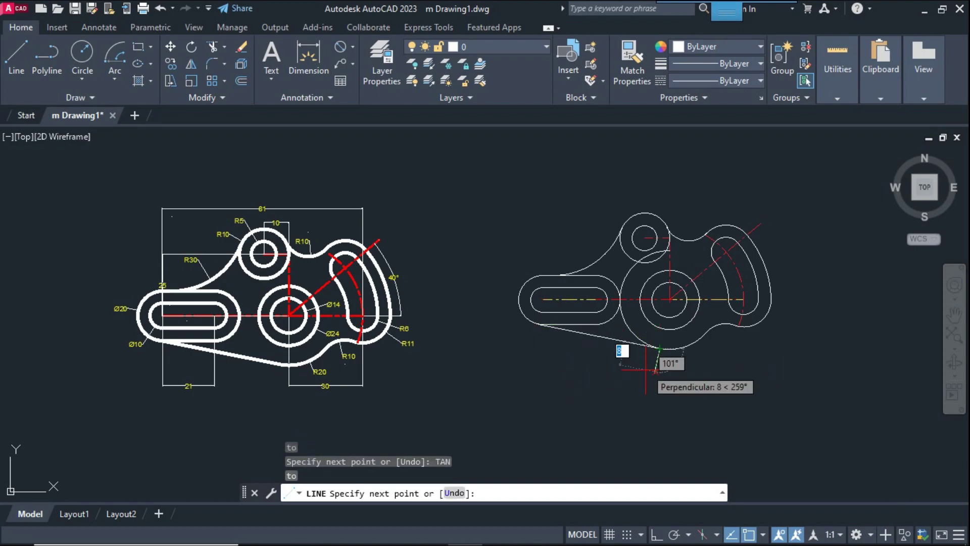
right_click(646, 371)
click(651, 380)
scroll(650, 377, up, 2)
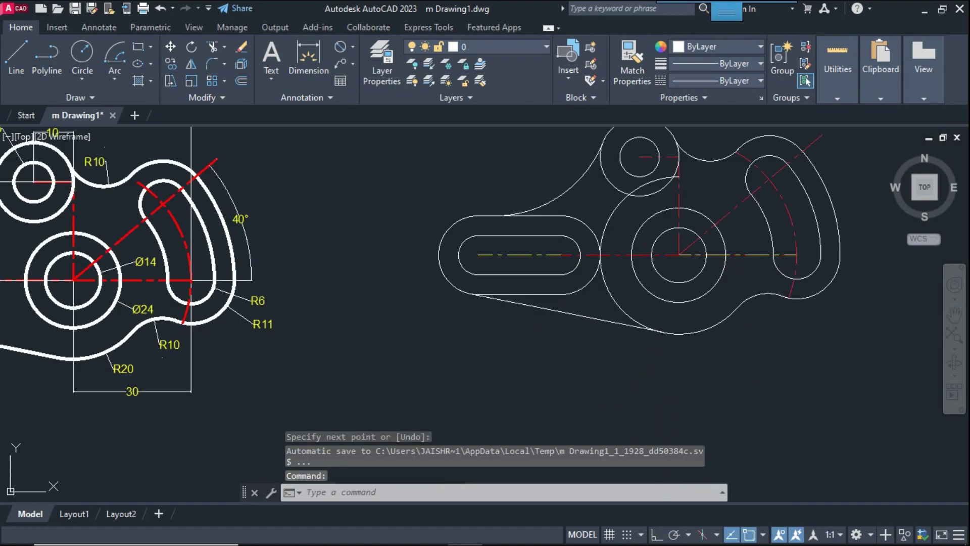
Trim the R20 circle's leftover upper arc inside the outline to close the profile
key(Return)
drag(624, 305, 618, 304)
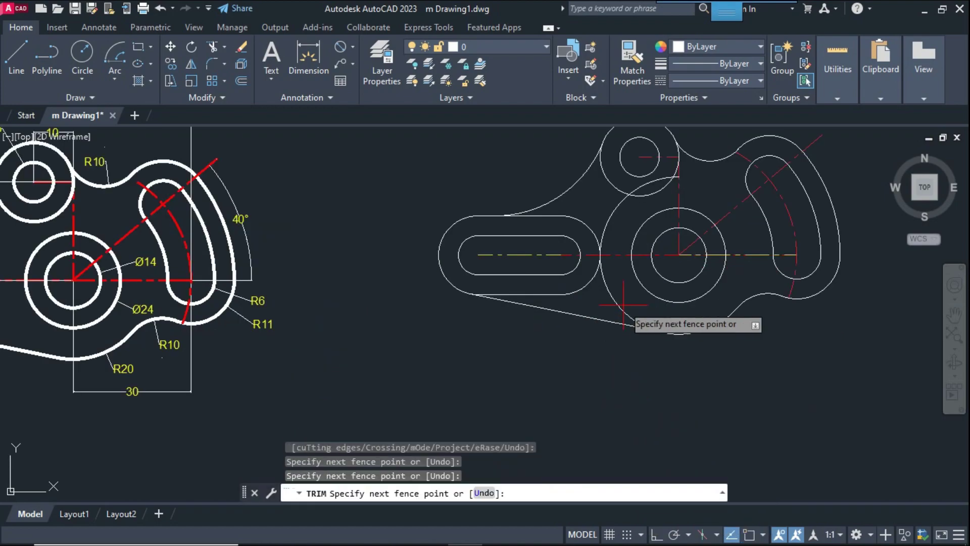
click(605, 218)
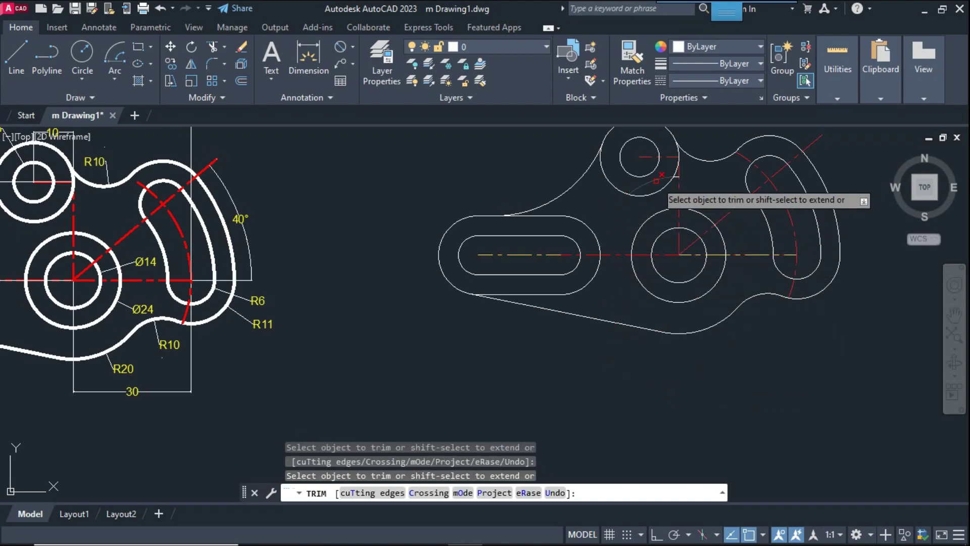
scroll(656, 180, up, 4)
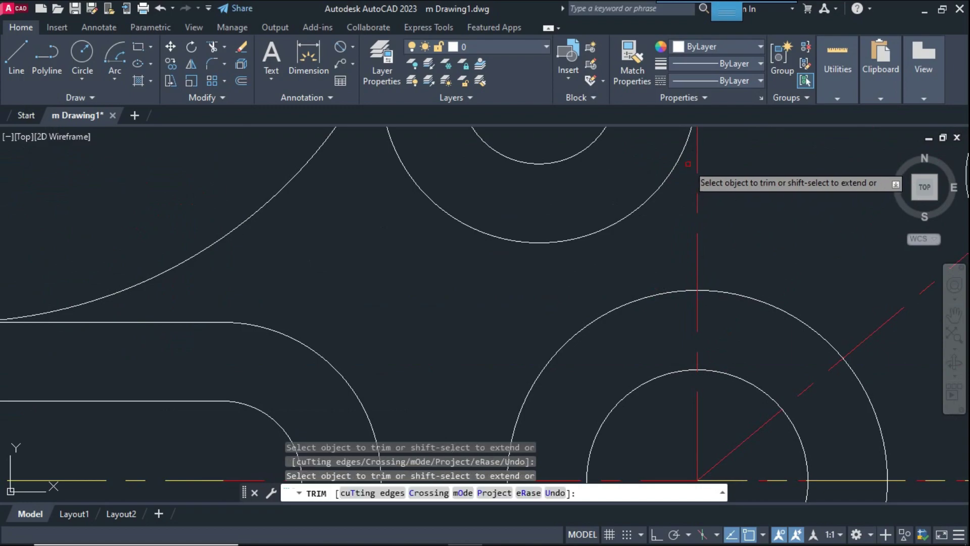
scroll(696, 168, down, 2)
scroll(671, 219, down, 2)
scroll(657, 223, down, 1)
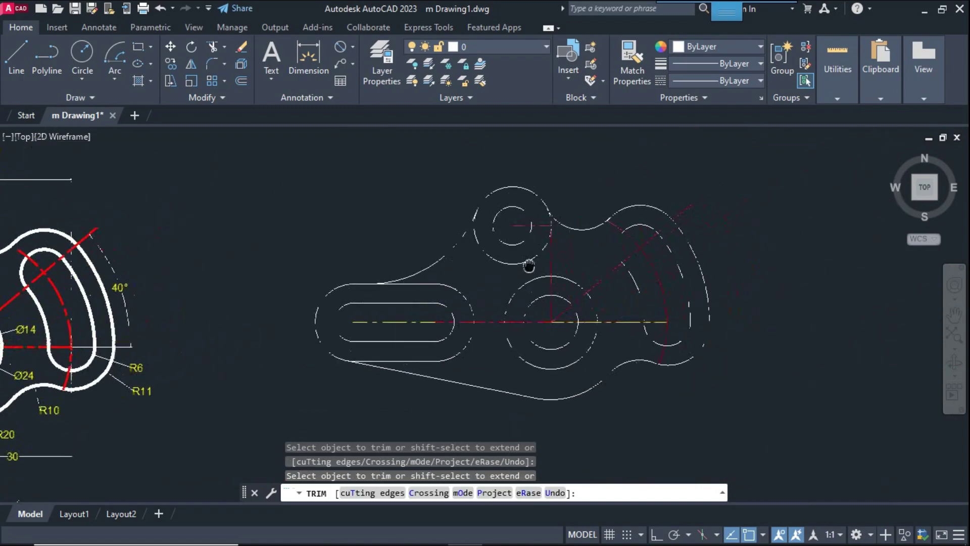
right_click(753, 270)
click(788, 273)
scroll(650, 340, down, 1)
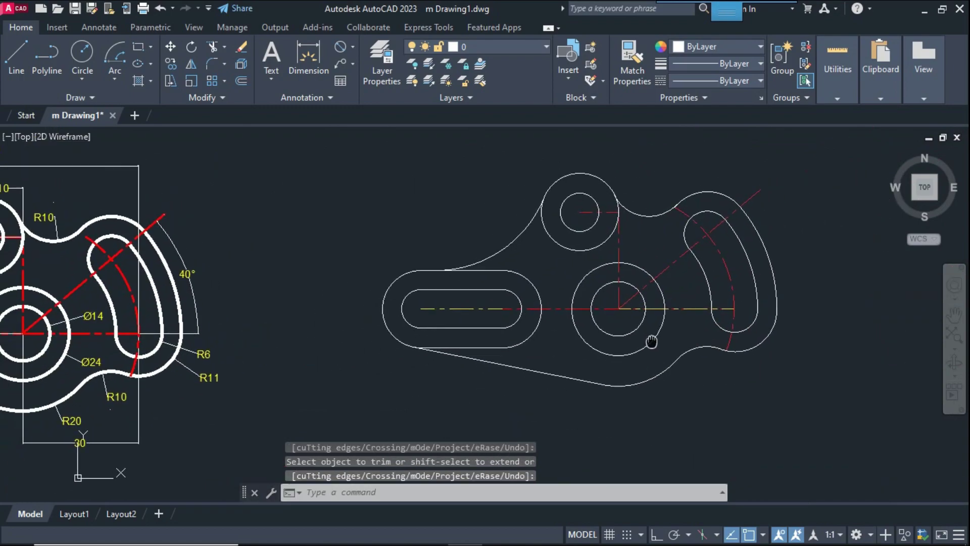
scroll(651, 340, down, 1)
middle_drag(651, 340, 673, 325)
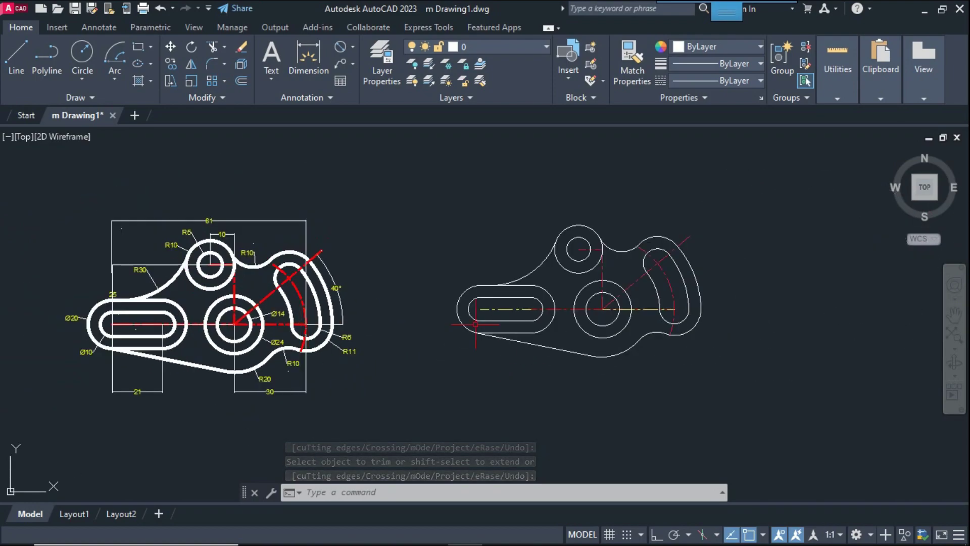
scroll(511, 313, up, 2)
scroll(511, 313, down, 2)
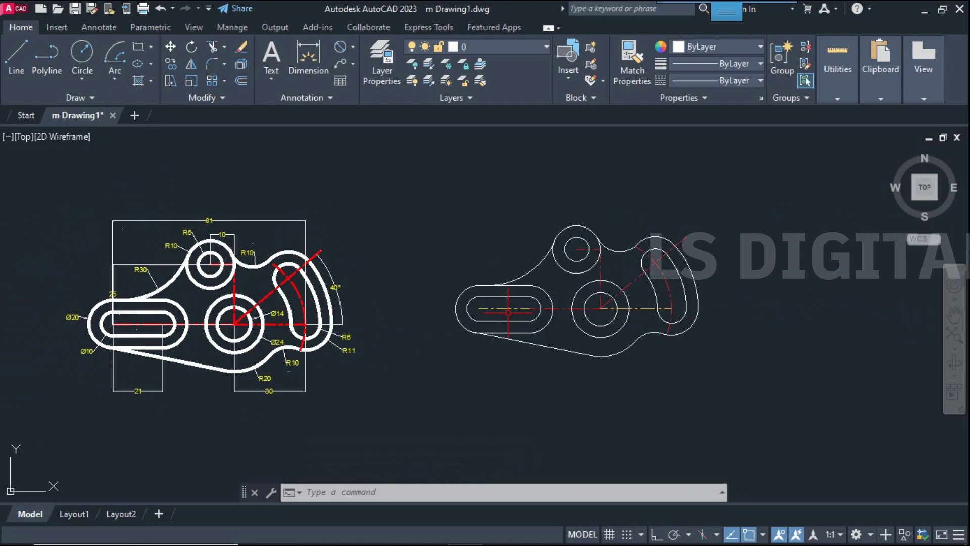
scroll(511, 312, up, 2)
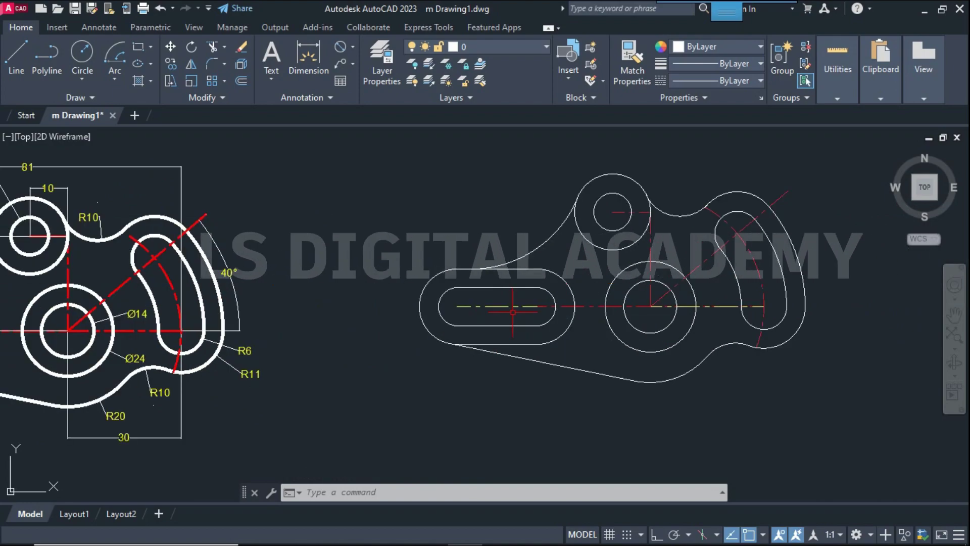
Add the 81 overall width dimension above the part
click(310, 68)
click(457, 306)
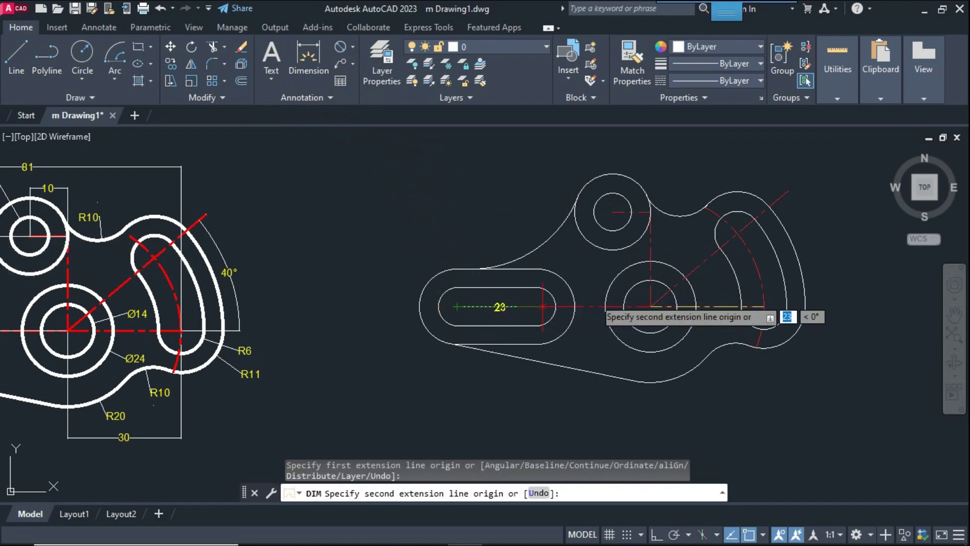
click(763, 306)
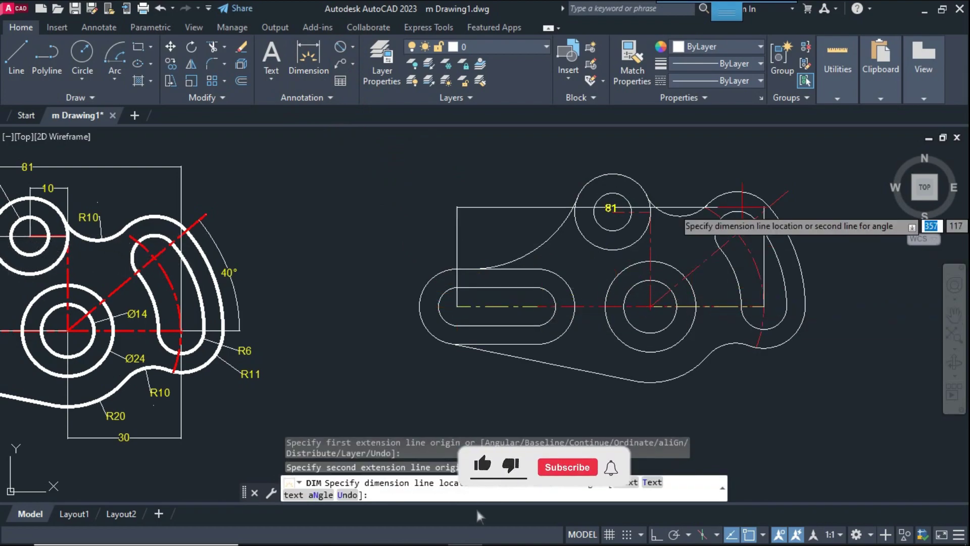
middle_drag(741, 208, 742, 277)
click(667, 194)
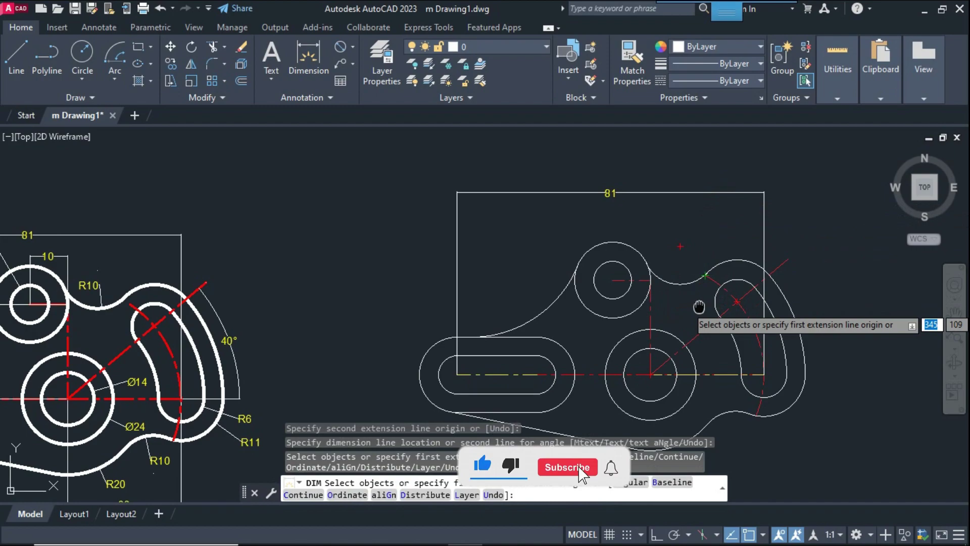
middle_drag(699, 304, 698, 286)
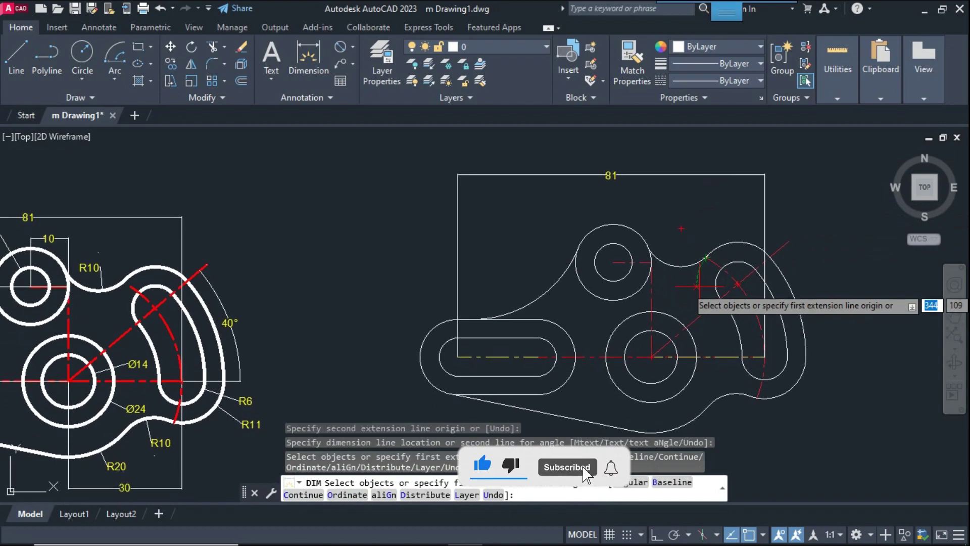
Add the 21 slot dimension and the 30 dimension to the central boss below
click(462, 356)
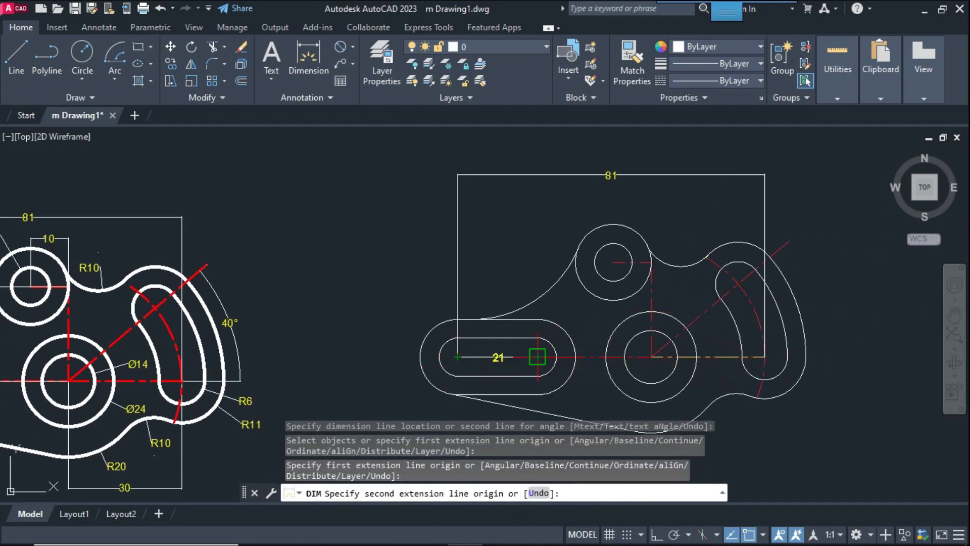
click(537, 357)
middle_drag(533, 374, 523, 311)
click(534, 375)
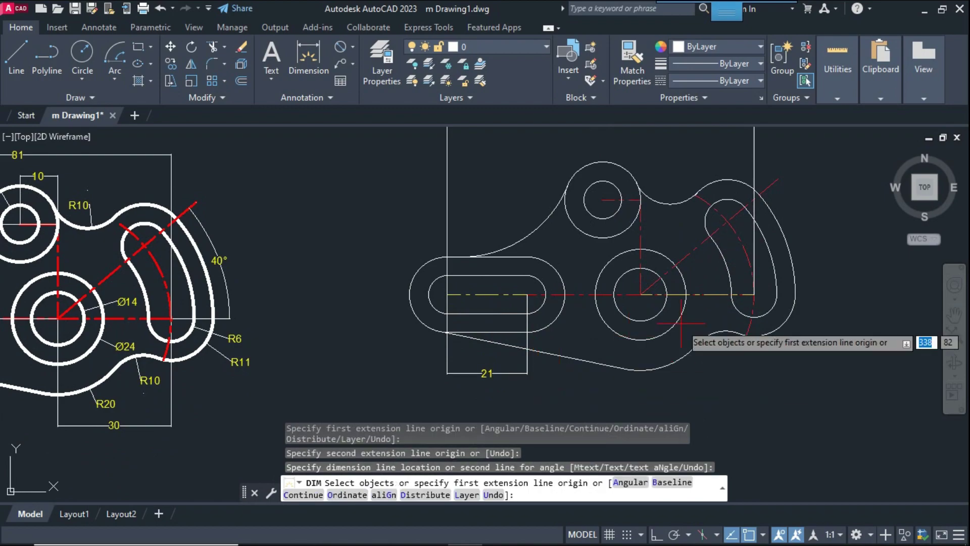
click(753, 294)
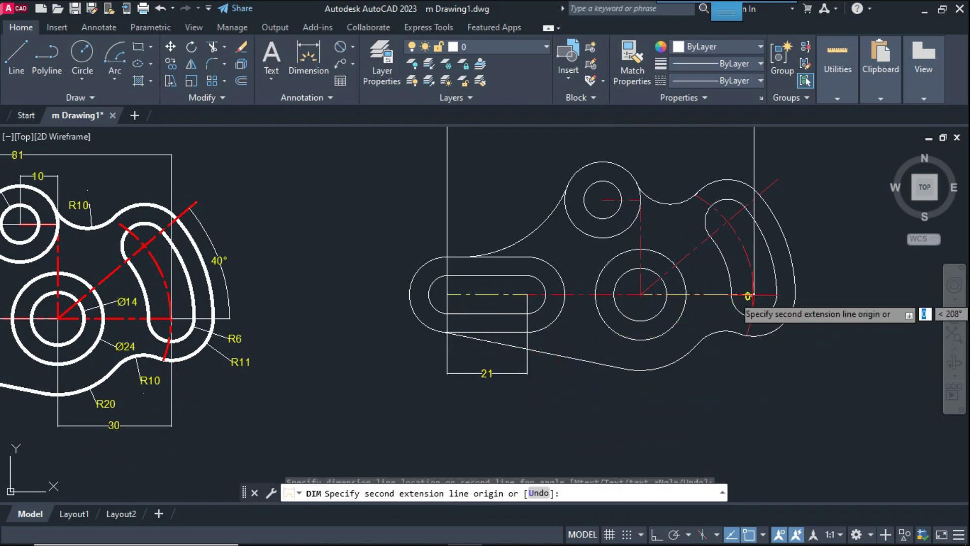
click(641, 294)
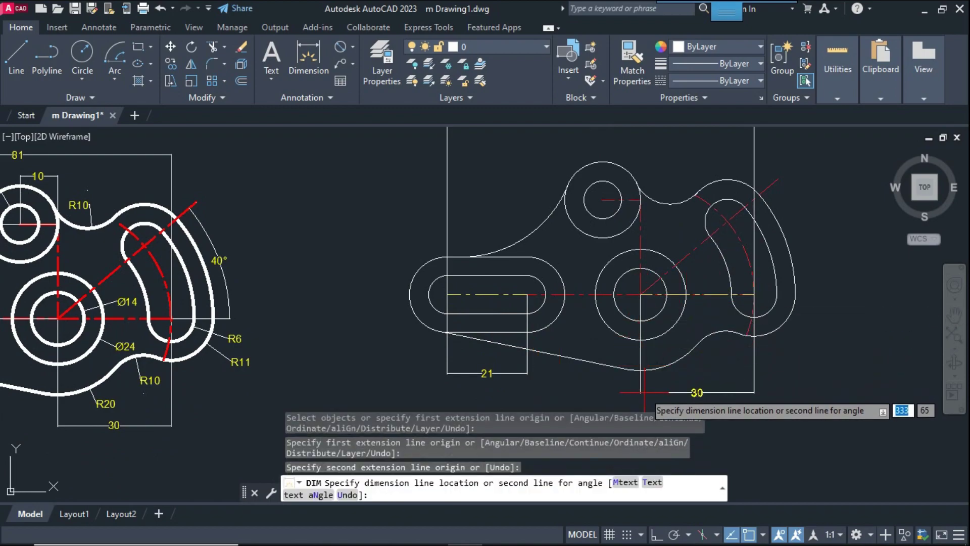
click(652, 394)
key(Escape)
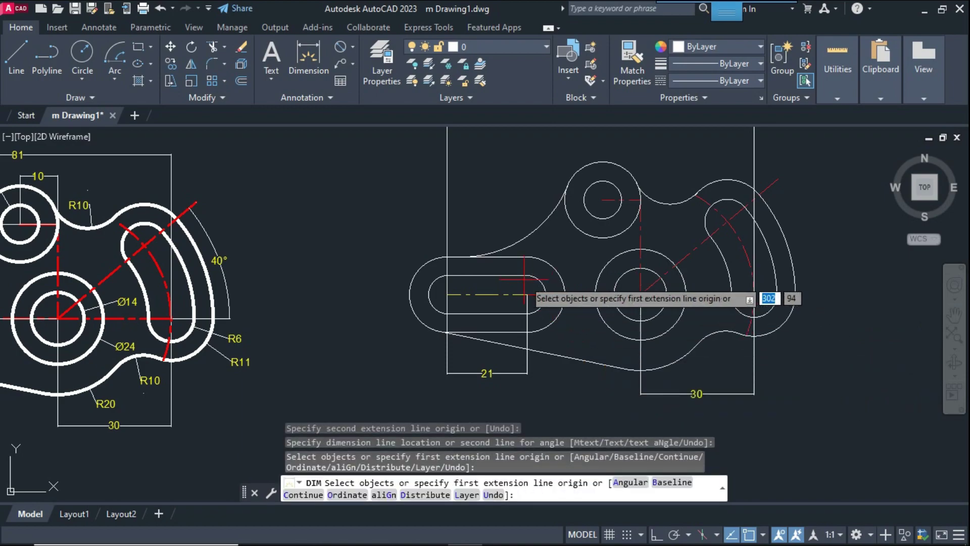
Add R30 to the upper-left arc and R10 to the top and lower-right notch arcs
click(352, 49)
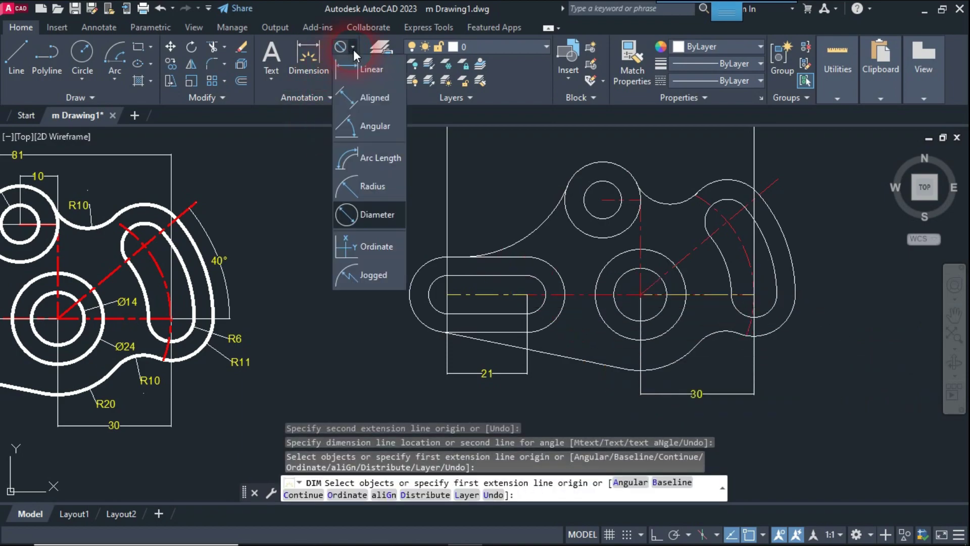
click(386, 193)
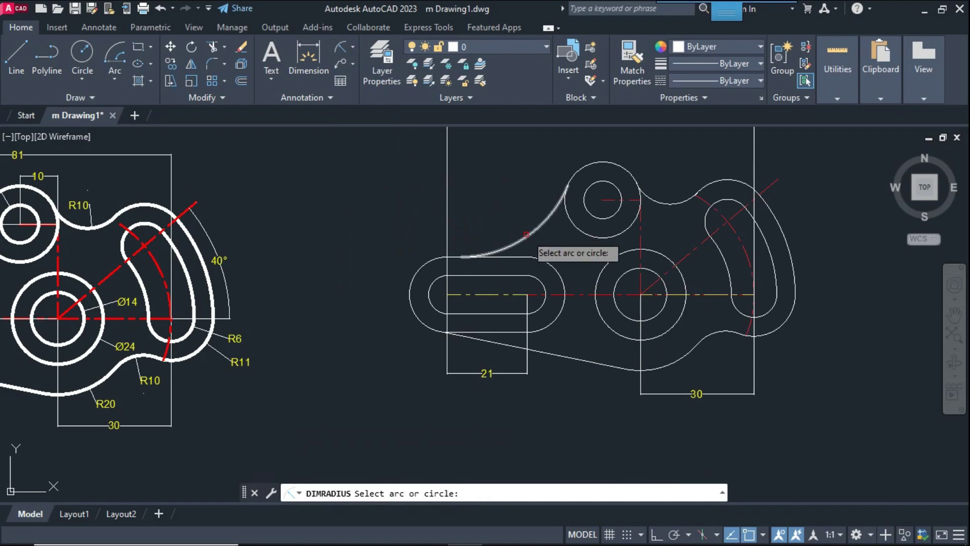
click(527, 237)
click(512, 212)
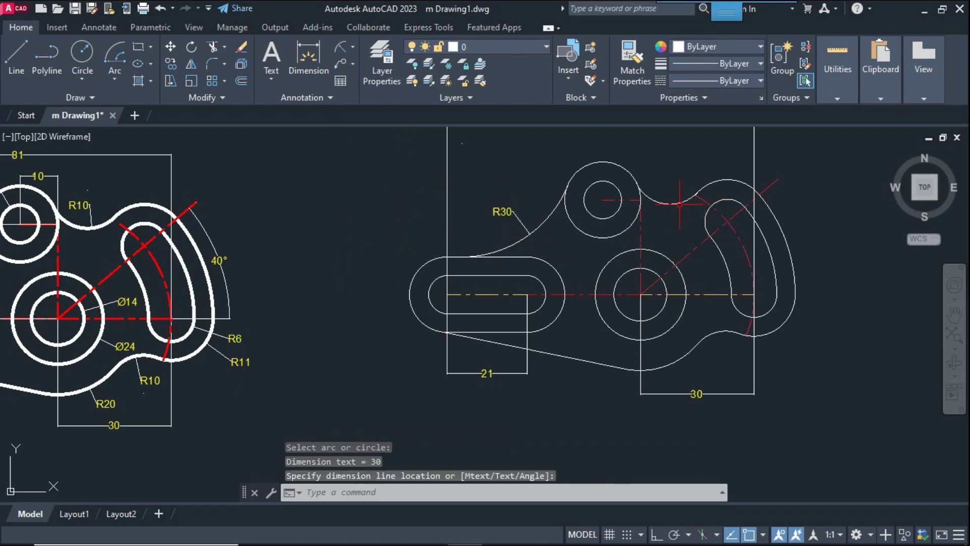
key(Return)
click(669, 178)
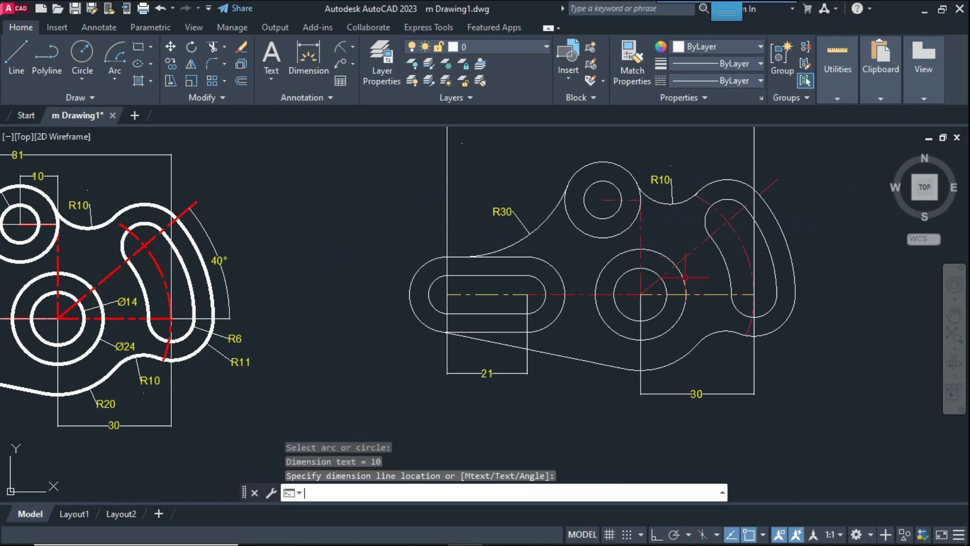
key(Return)
click(710, 335)
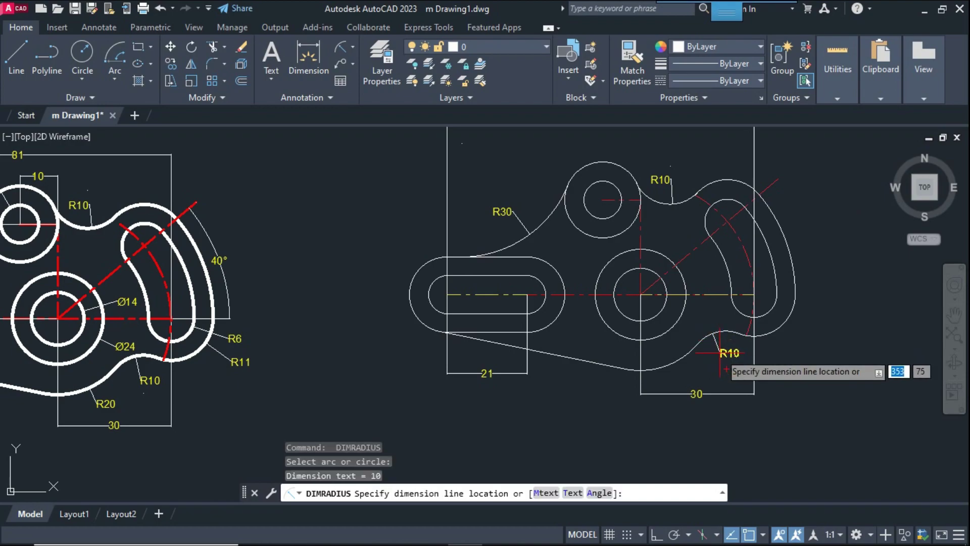
click(720, 352)
Add R20, R6 and R11 radius dimensions to the bottom and right-side arcs
key(Return)
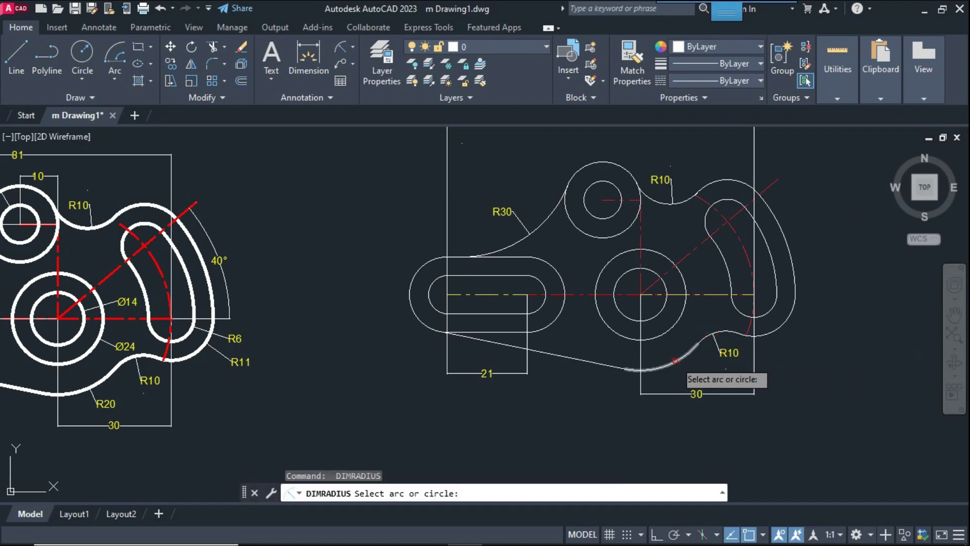
click(676, 361)
click(690, 376)
key(Return)
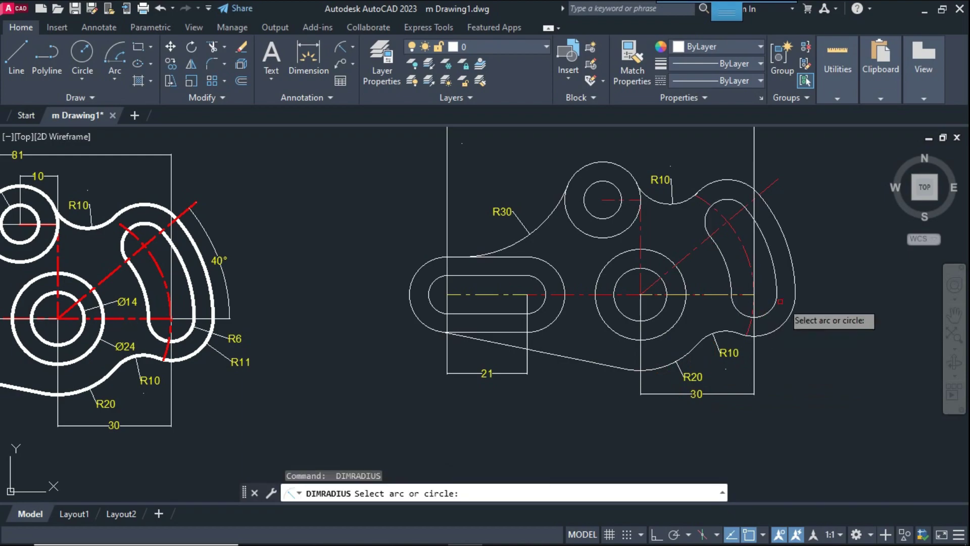
click(781, 301)
click(808, 312)
key(Return)
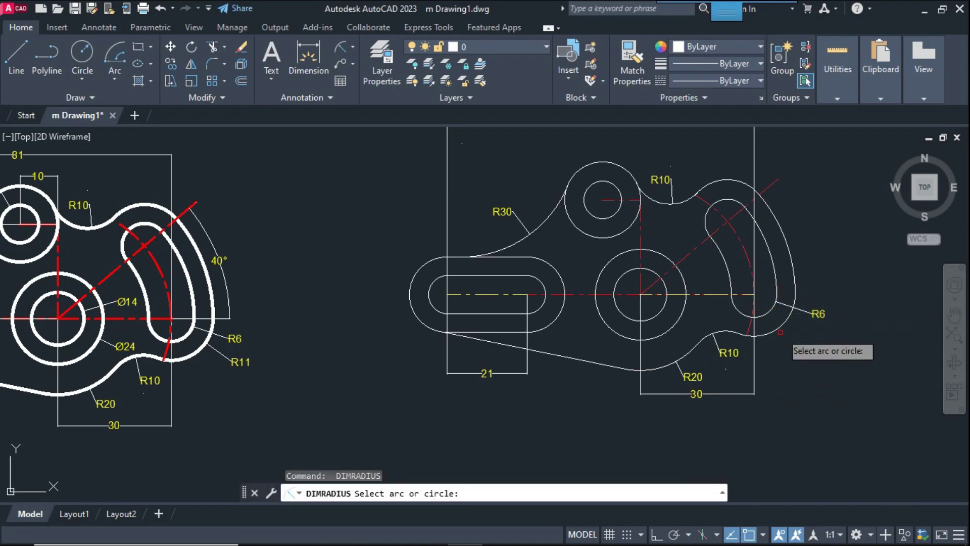
click(781, 327)
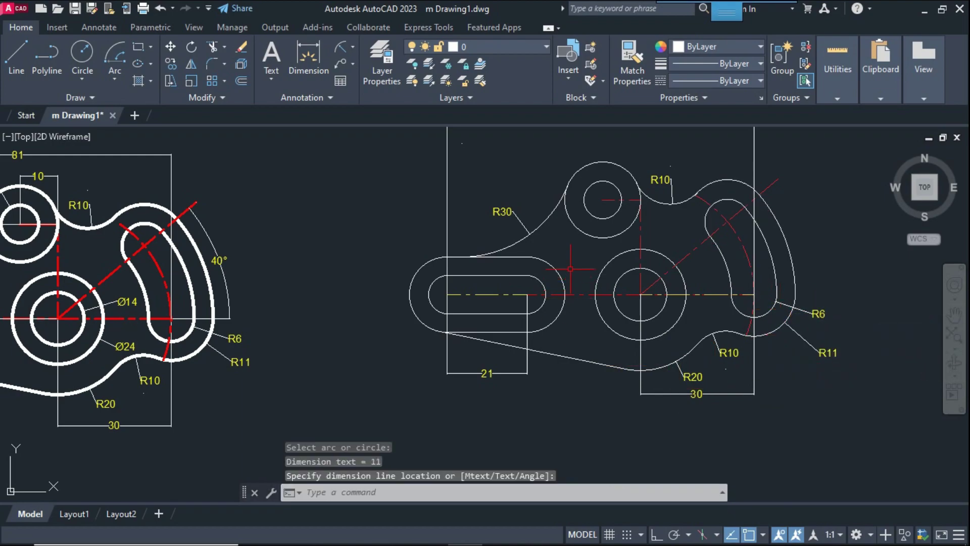
Dimension the small hole as R5 and its surrounding boss as R10
key(Return)
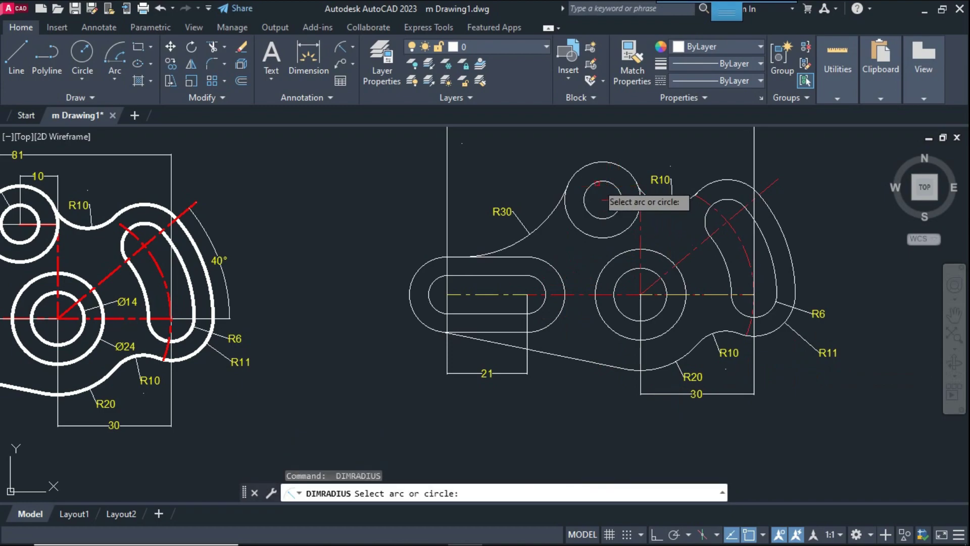
middle_drag(328, 256, 442, 267)
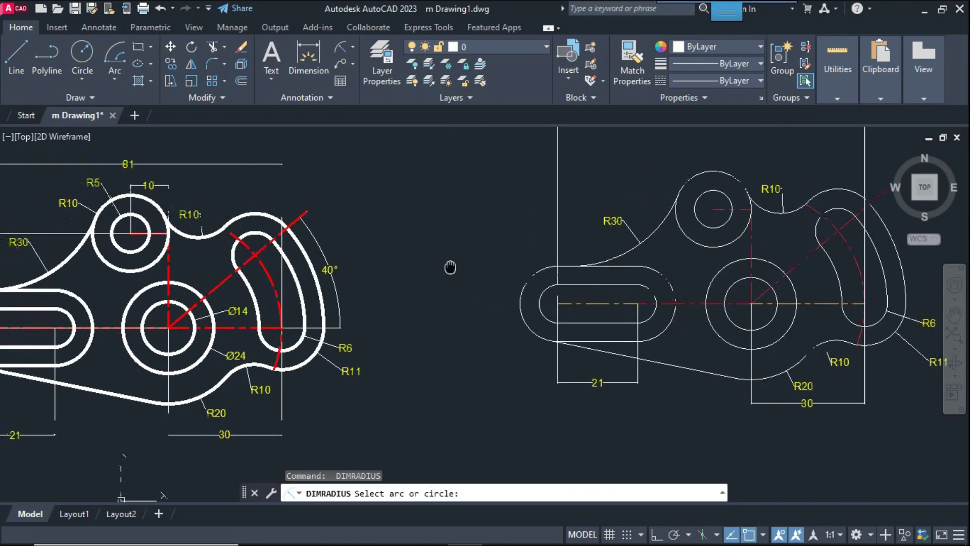
click(706, 192)
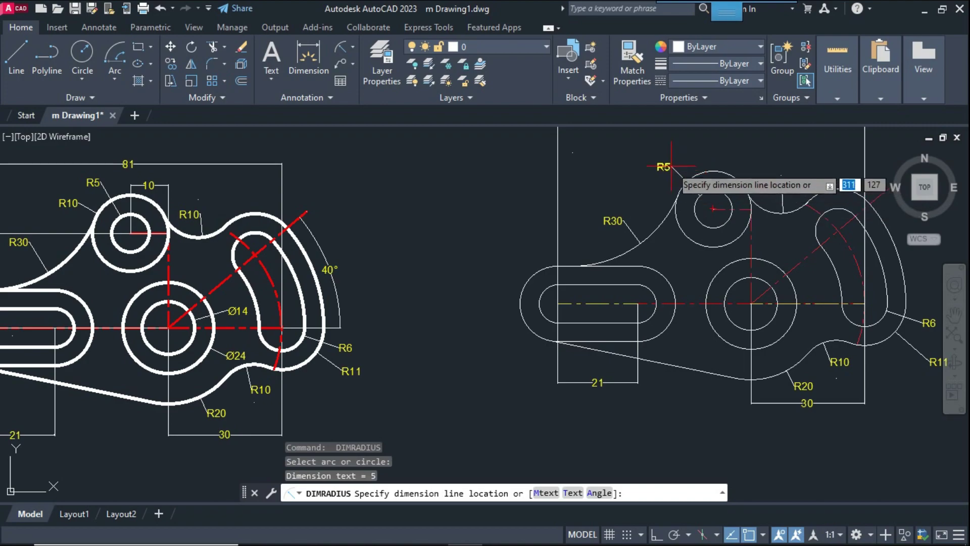
click(667, 161)
key(Return)
click(677, 192)
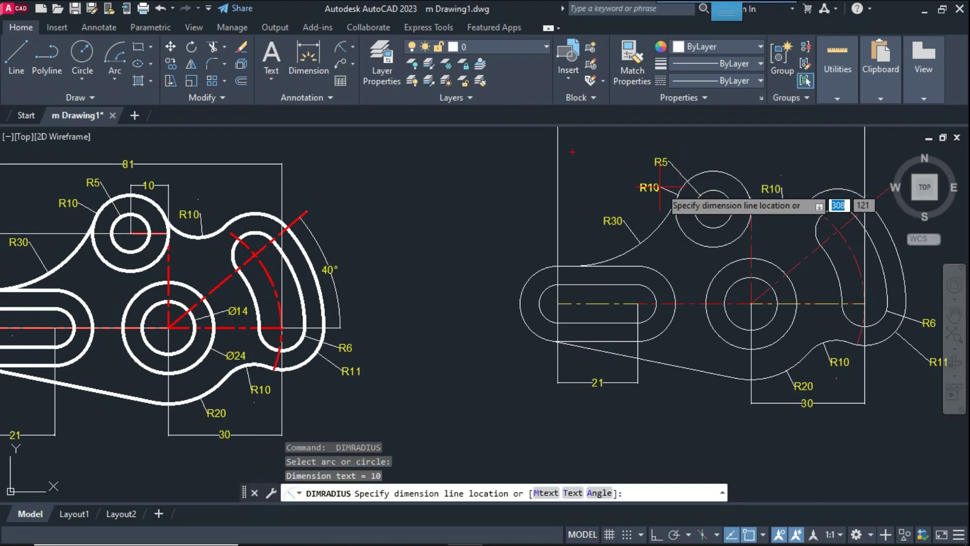
click(641, 186)
scroll(472, 307, down, 3)
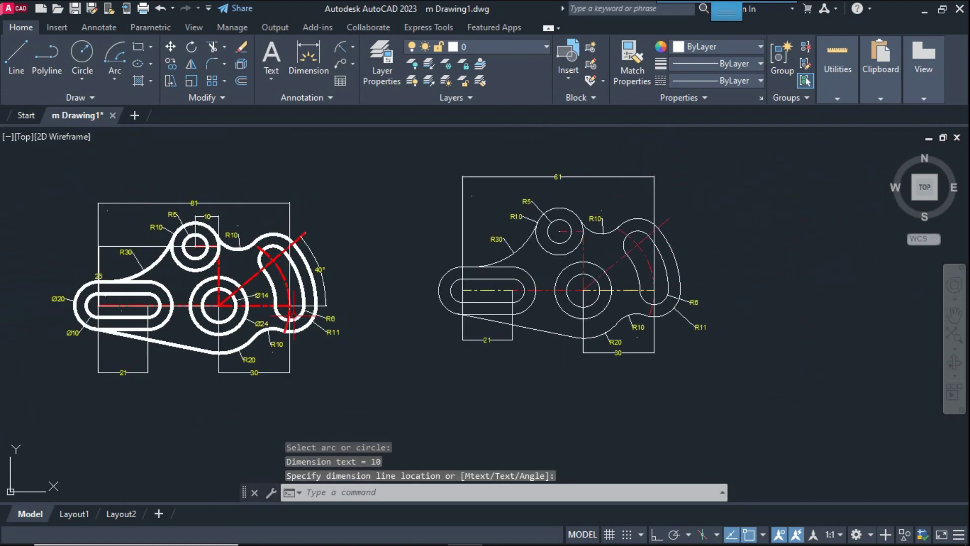
middle_drag(76, 303, 160, 311)
scroll(167, 309, up, 2)
scroll(196, 312, down, 2)
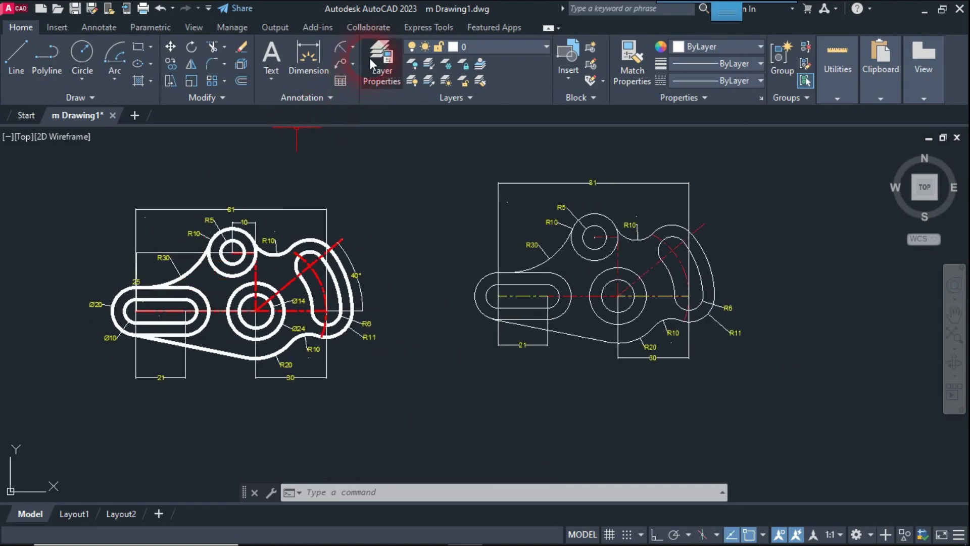
Add Ø10 and Ø20 diameter dimensions to the slot's inner and outer end arcs
click(356, 47)
click(380, 218)
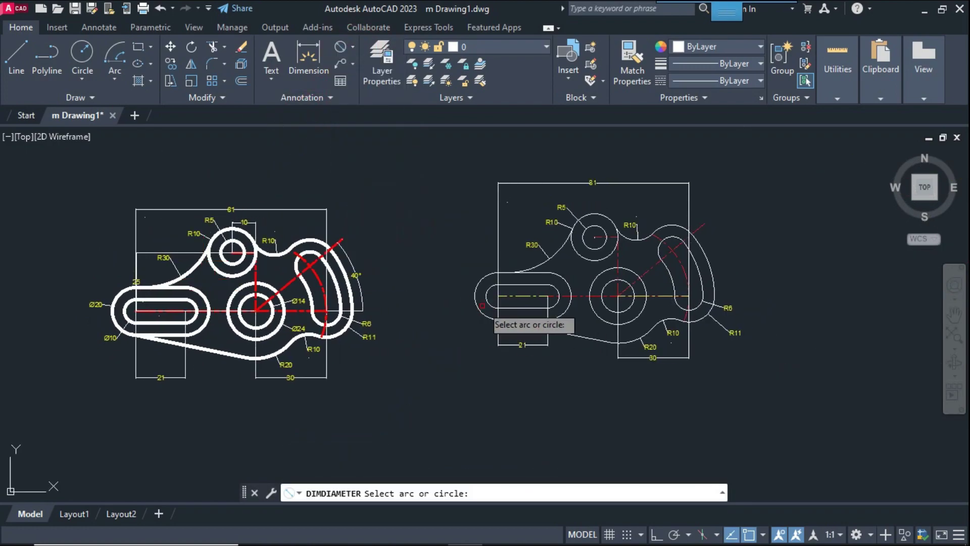
scroll(481, 305, up, 2)
click(491, 302)
click(462, 357)
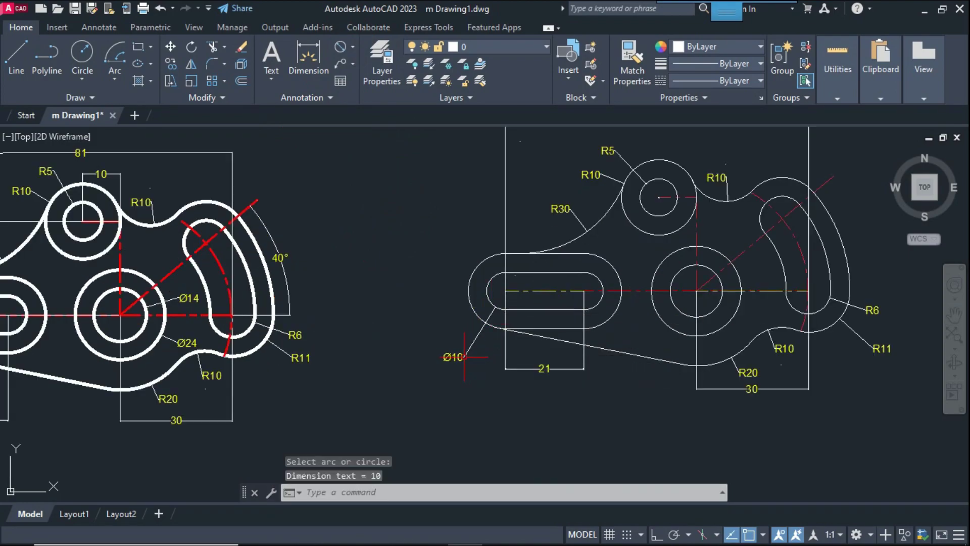
key(Return)
click(470, 302)
click(408, 309)
Add the Ø14 diameter dimension to the central hole
key(Return)
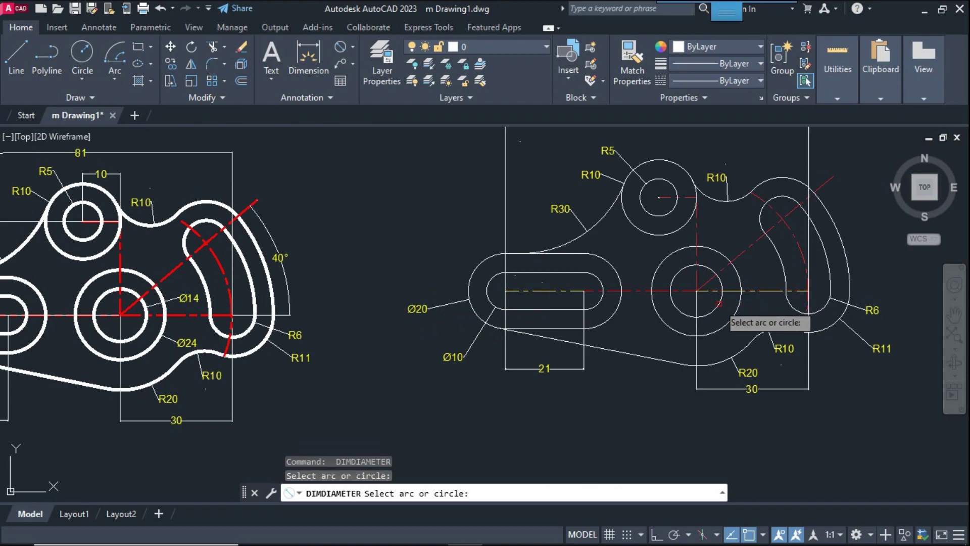
click(717, 303)
click(721, 303)
scroll(730, 314, down, 3)
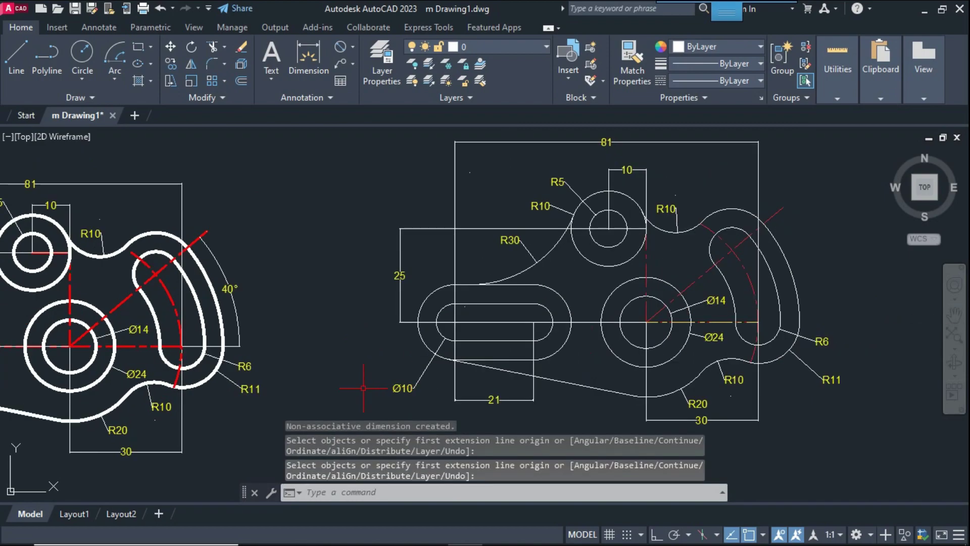
scroll(505, 303, down, 2)
middle_drag(389, 349, 420, 329)
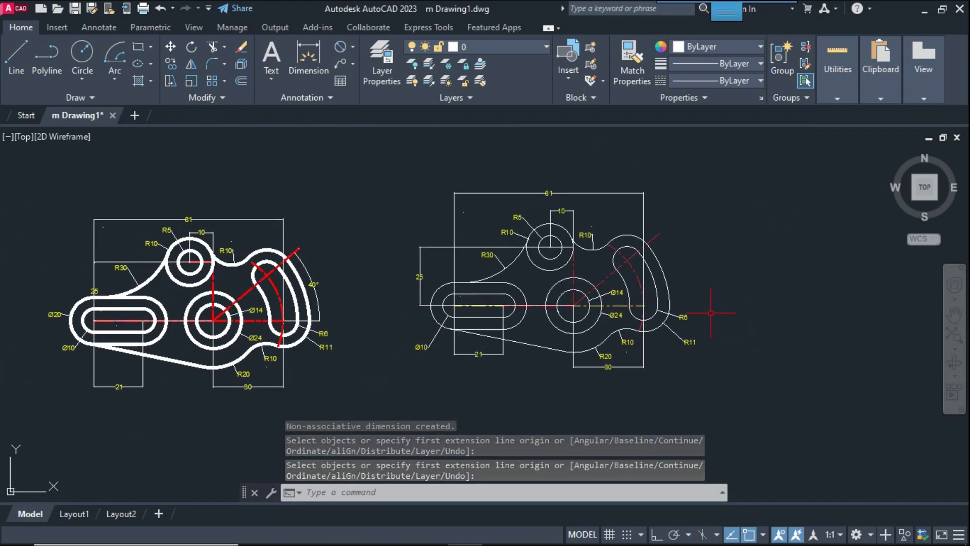
scroll(573, 349, up, 2)
scroll(573, 348, down, 2)
mouse_move(571, 348)
middle_down()
mouse_move(682, 405)
mouse_move(714, 403)
middle_up()
scroll(573, 349, up, 2)
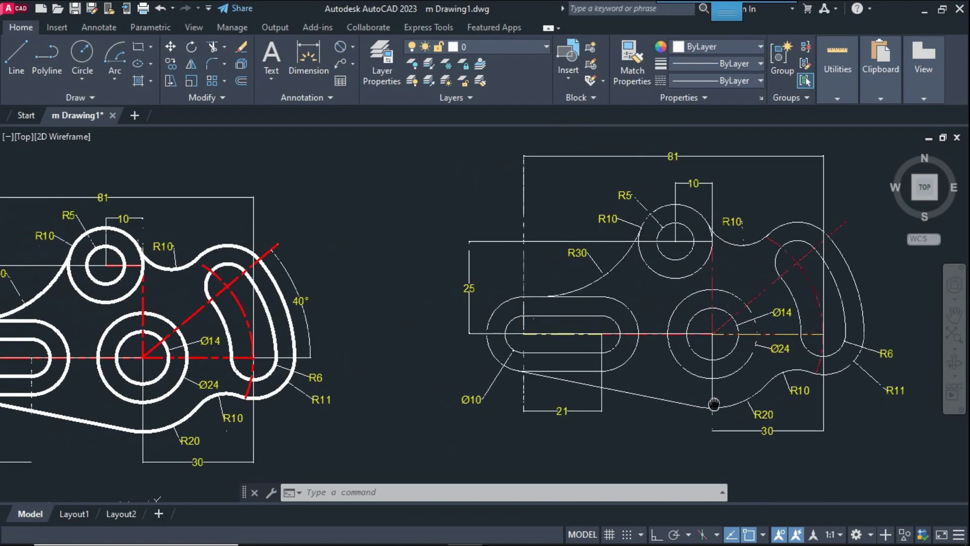
middle_drag(590, 388, 648, 391)
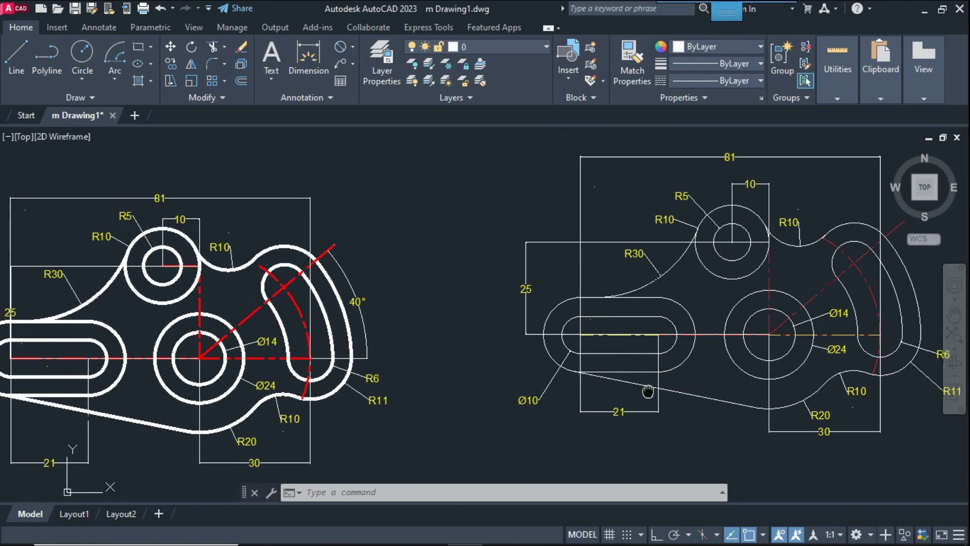